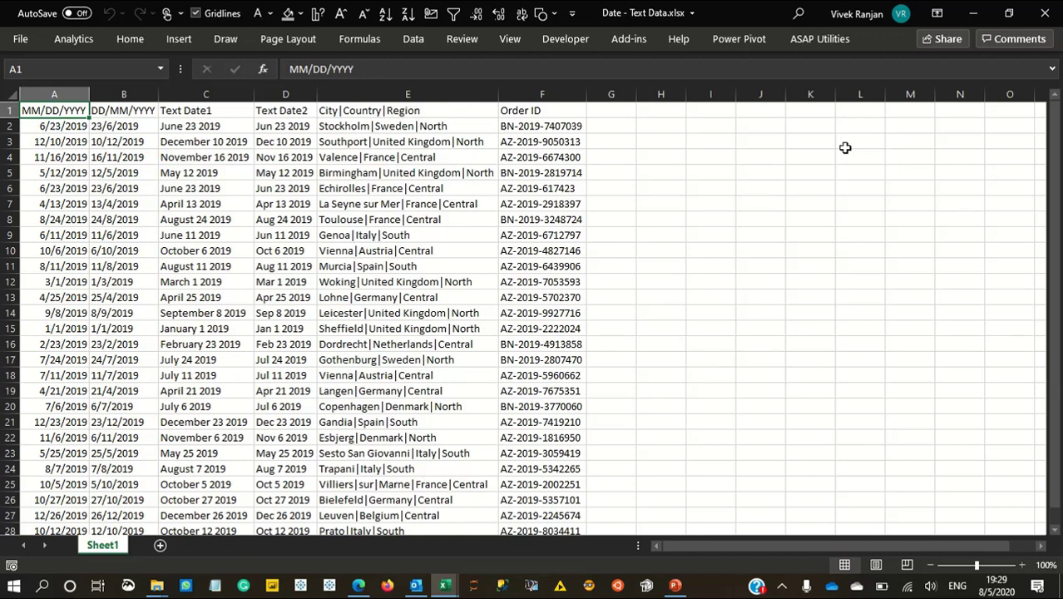
- Examine the date columns A to D, comparing the MM/DD/YYYY, DD/MM/YYYY and text date entries
key("Right")
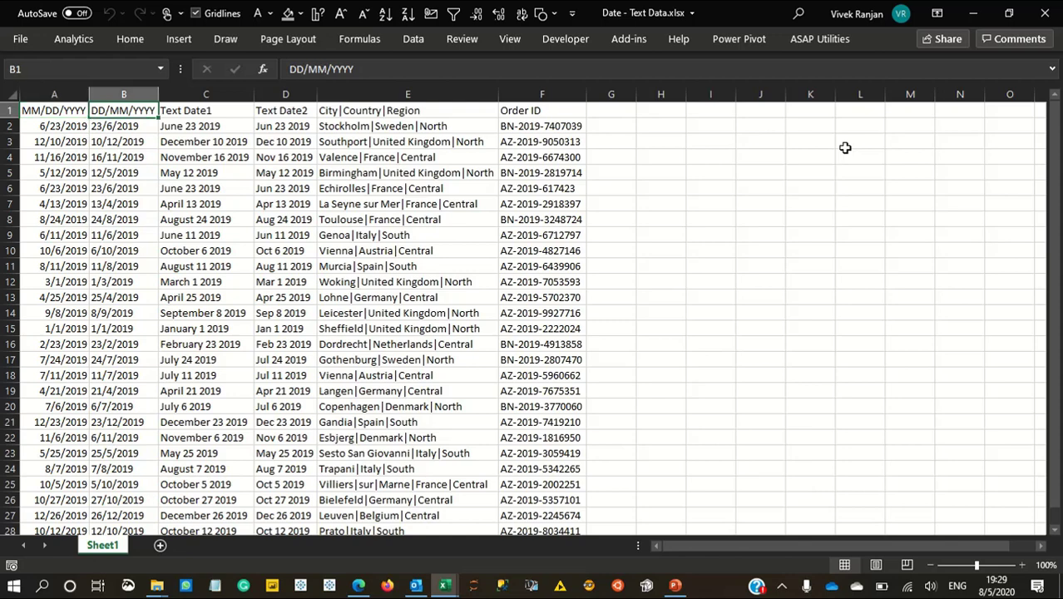
key("Right")
key("Down")
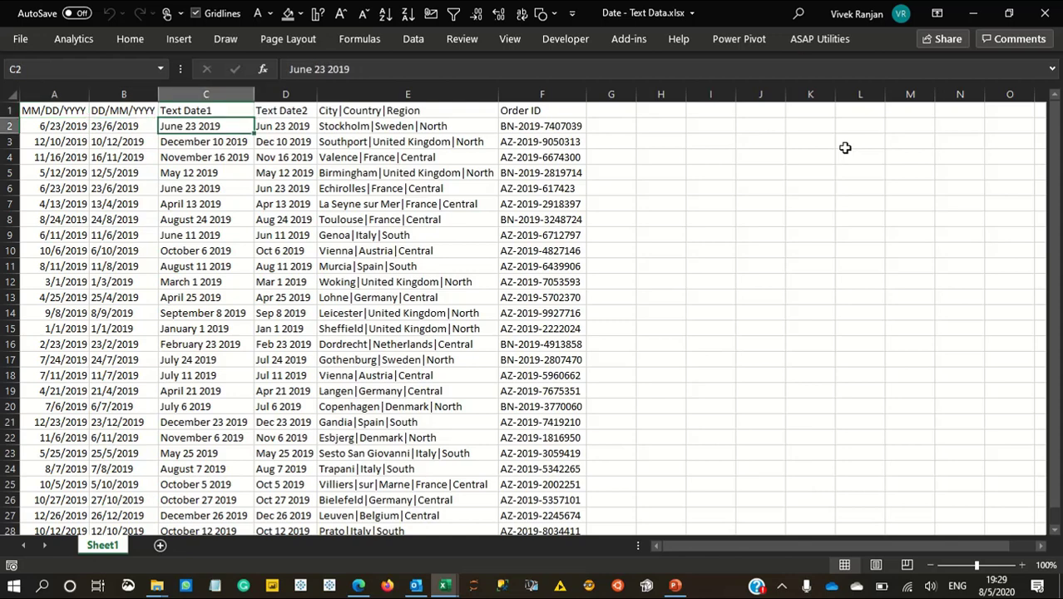
key("Right")
key("Left")
key("Left")
key("Left")
key("Up")
key("Down")
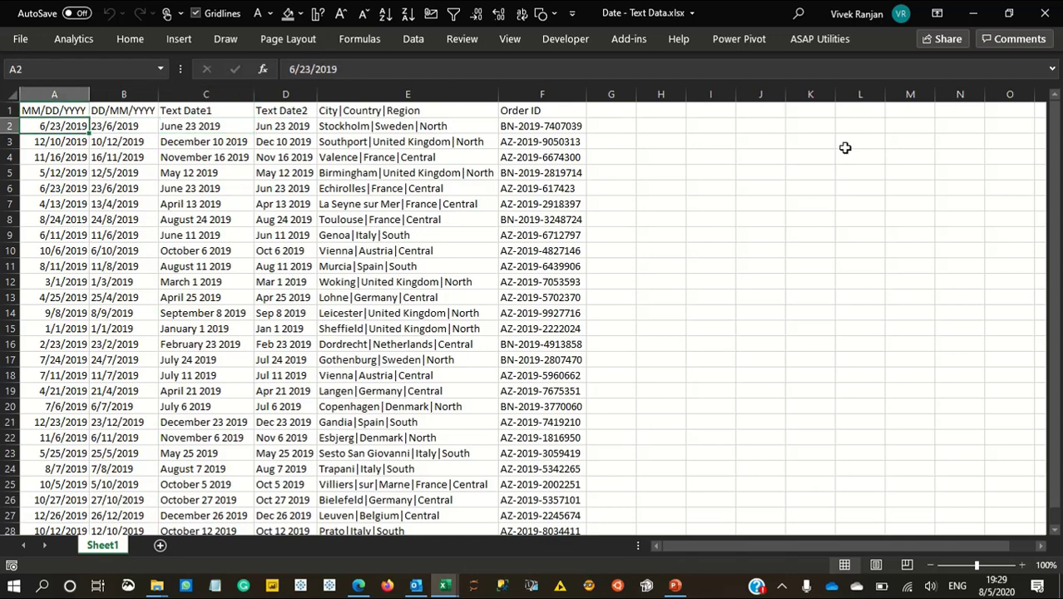
key("Up")
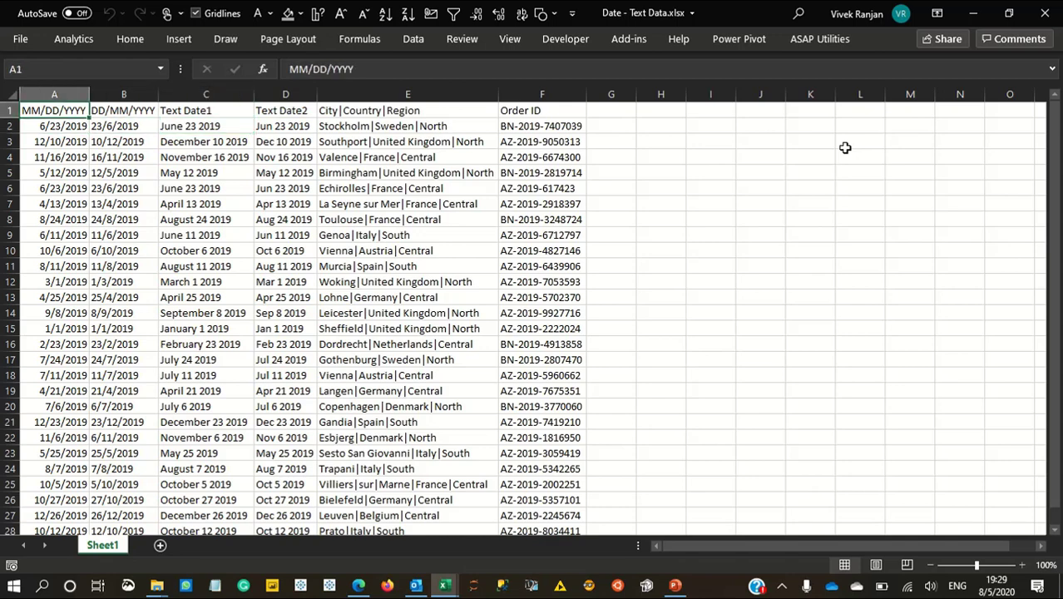
key("Down")
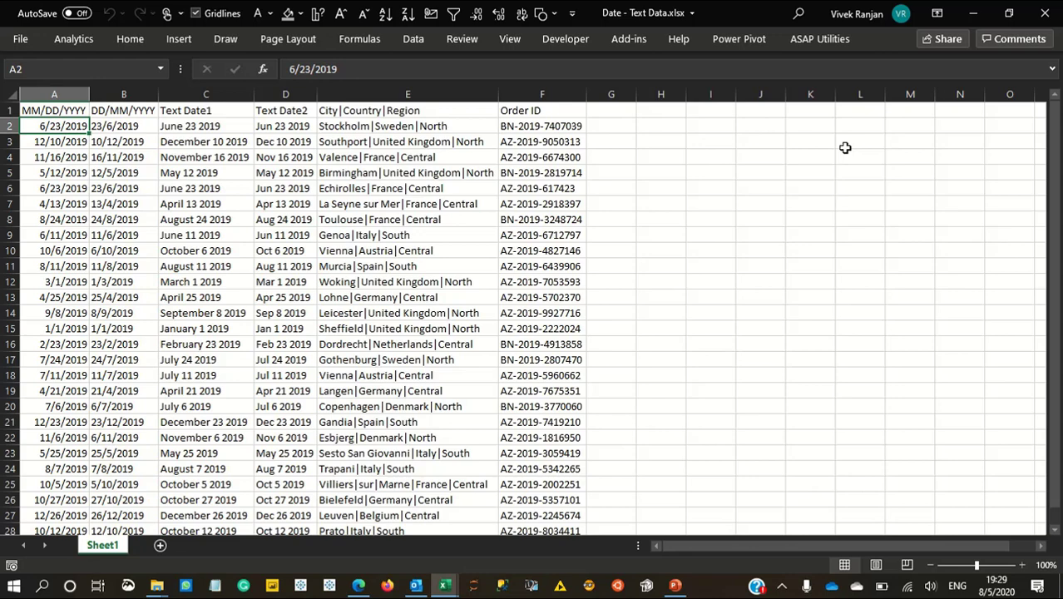
- Check the computer's date format in the system clock calendar, then return to the first date in column A
mouse_move(1008, 594)
left_click(1009, 592)
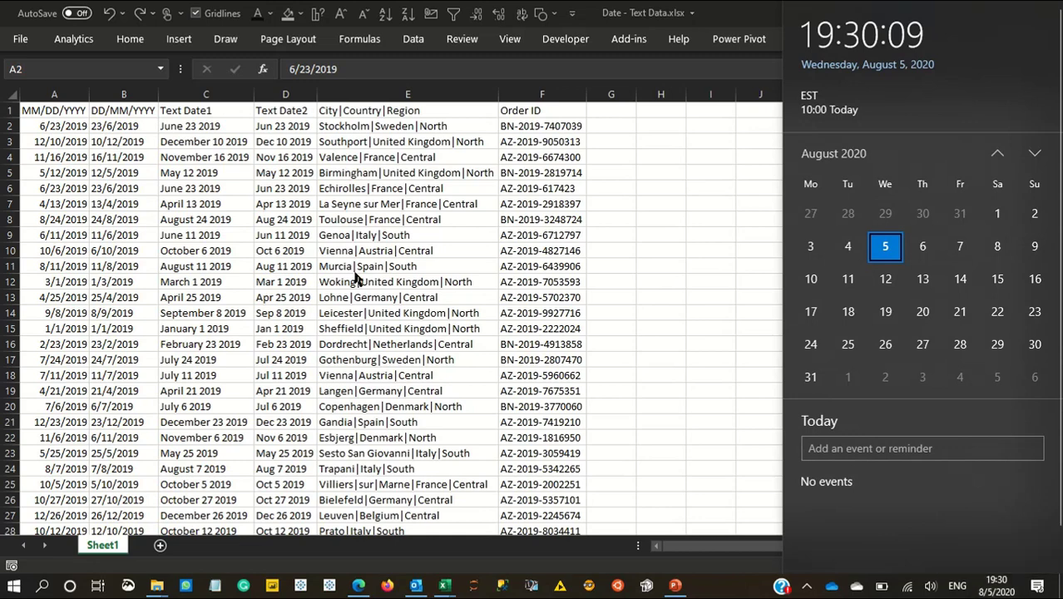
left_click(39, 129)
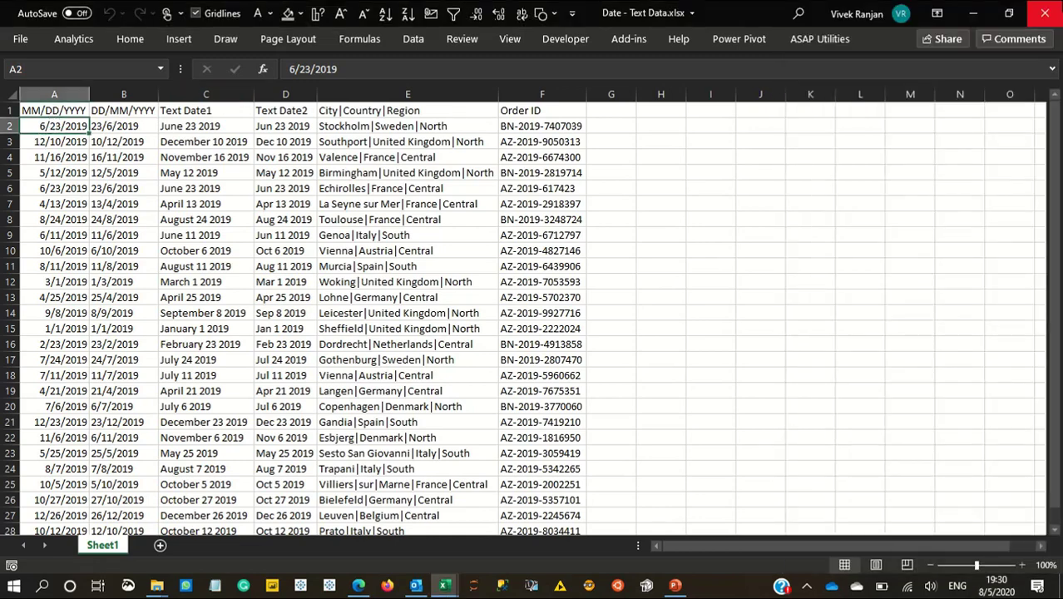
- Format the dates in column A with the day-month-year date format, such as 23-Jun-19
key("Up")
key("ctrl+space")
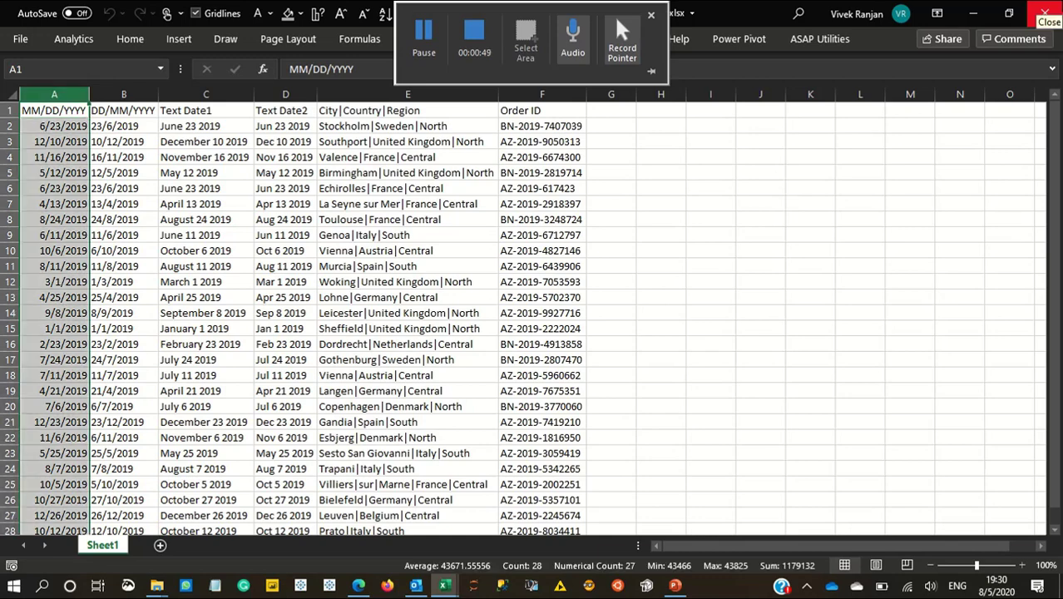
key("ctrl+shift+3")
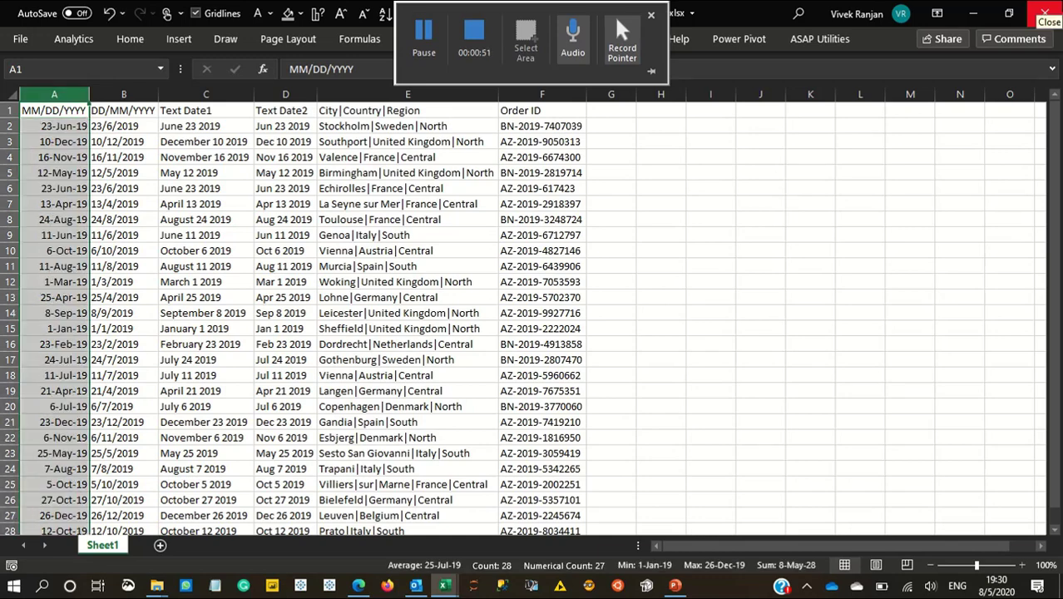
left_click(471, 254)
key("Home")
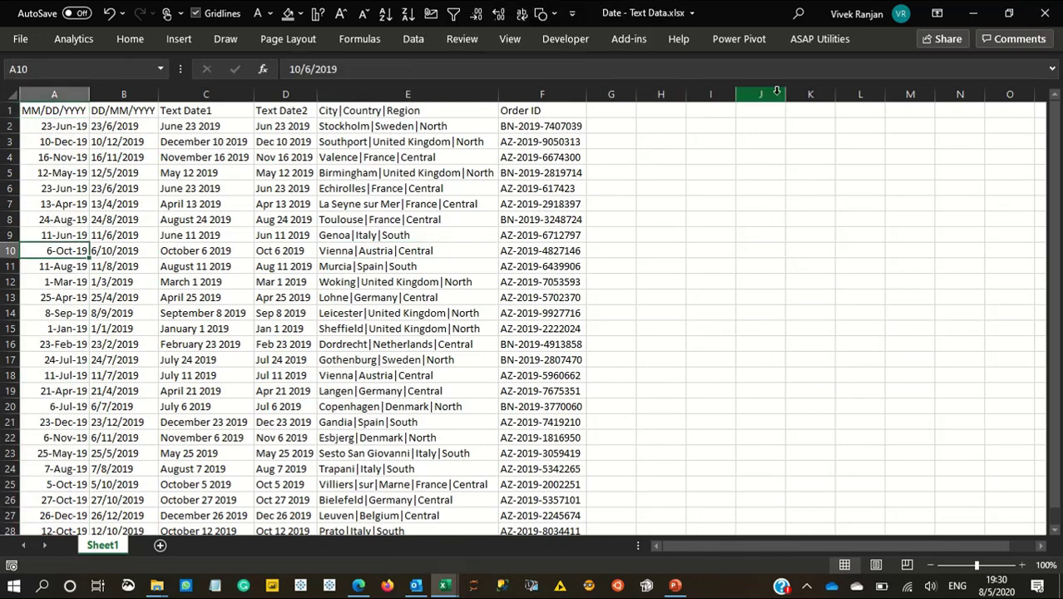
- Add filters to the header row and examine the MM/DD/YYYY column's filter list and date filter options
key("ctrl+space")
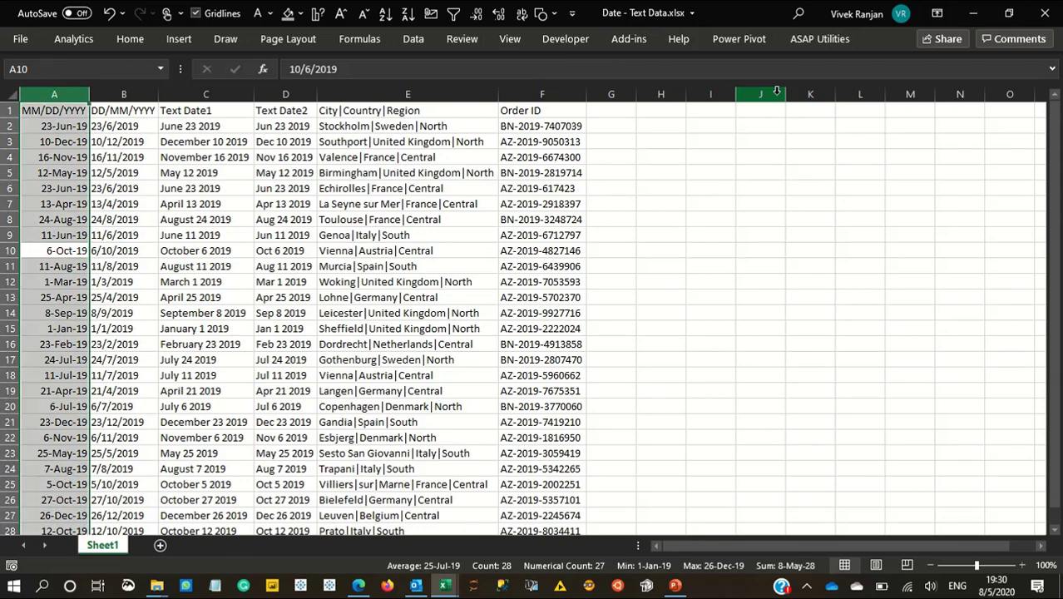
key("ctrl+Home")
key("ctrl+shift+l")
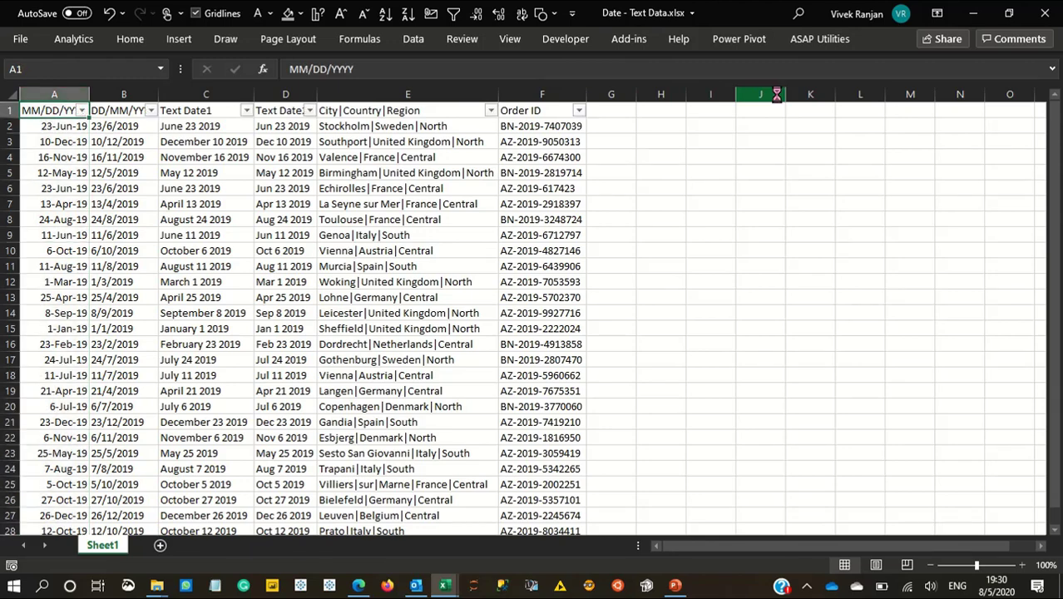
key("alt+Down")
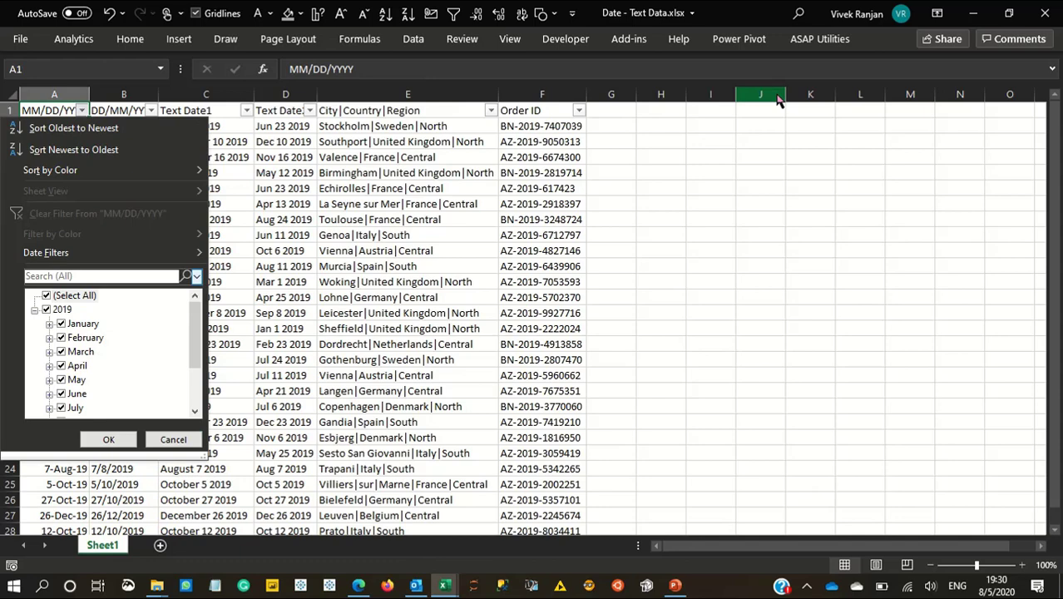
scroll(112, 333, "down", 2)
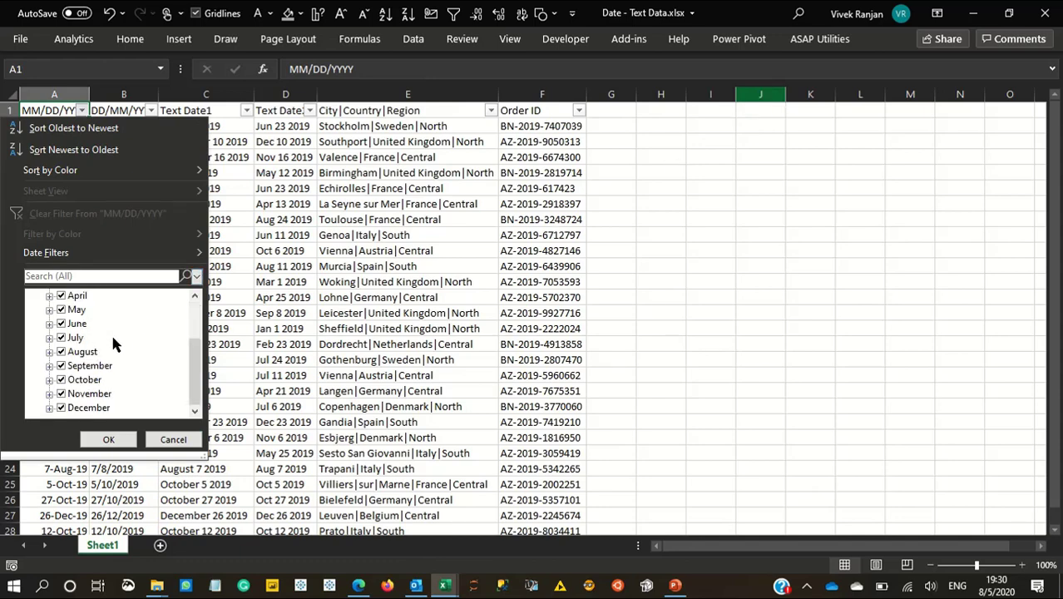
scroll(111, 335, "up", 3)
mouse_move(103, 254)
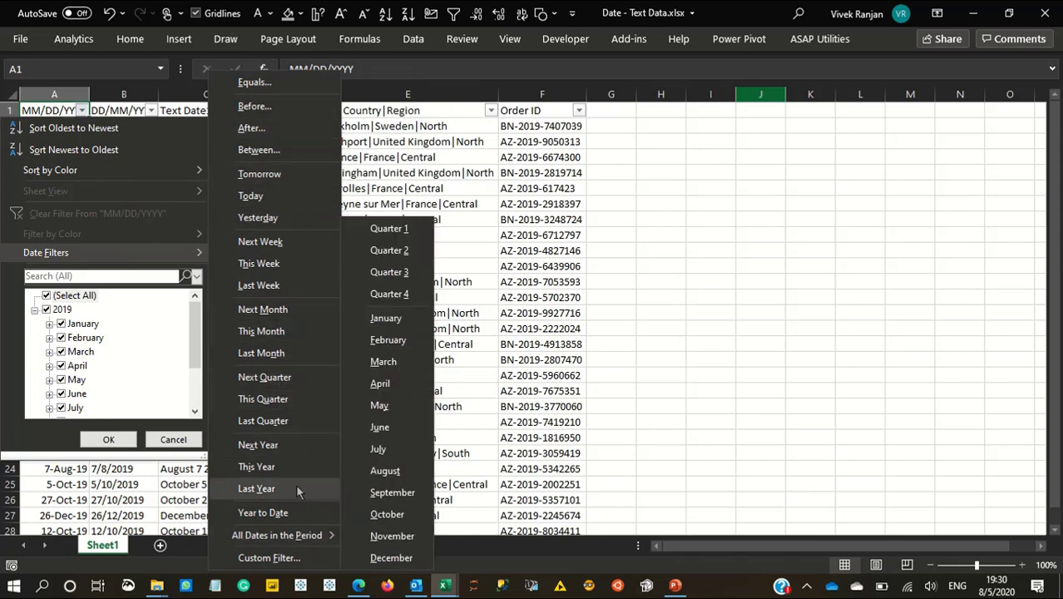
left_click(482, 199)
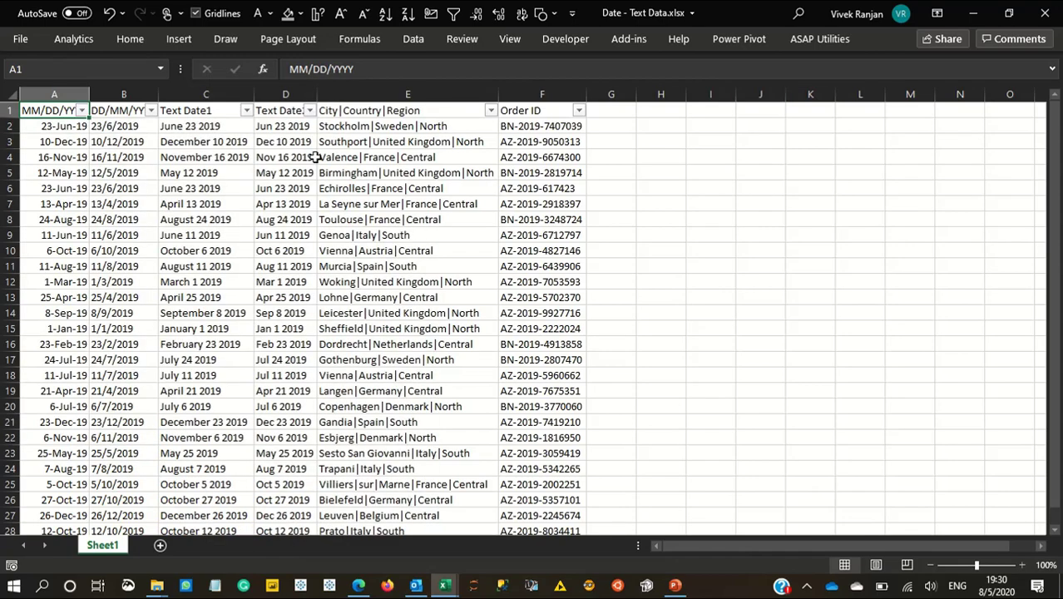
- Examine the filter lists of the DD/MM/YYYY and Text Date1 columns for date grouping
left_click(135, 129)
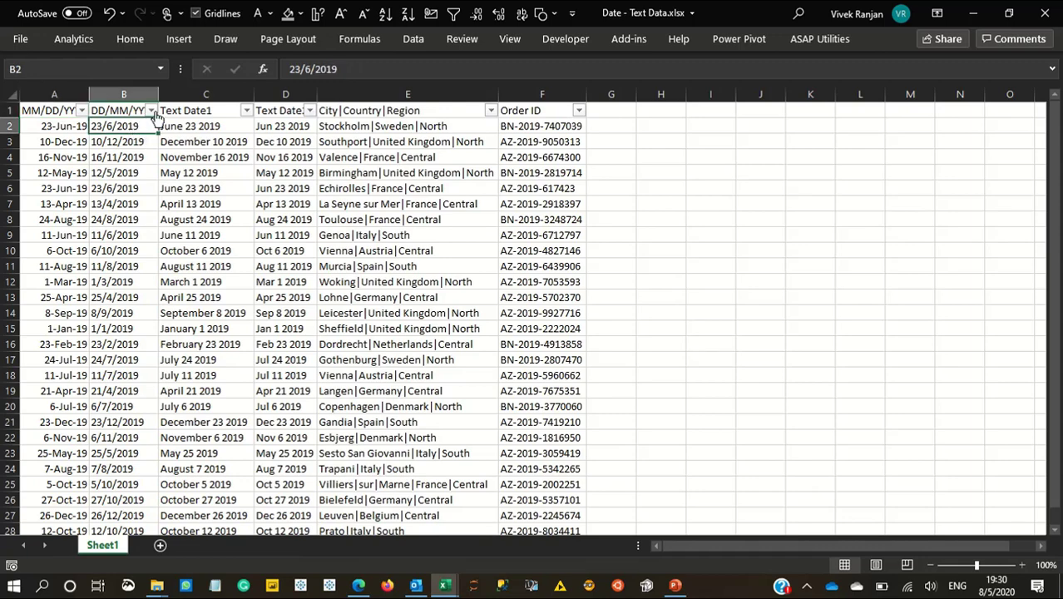
left_click(151, 111)
scroll(143, 352, "down", 8)
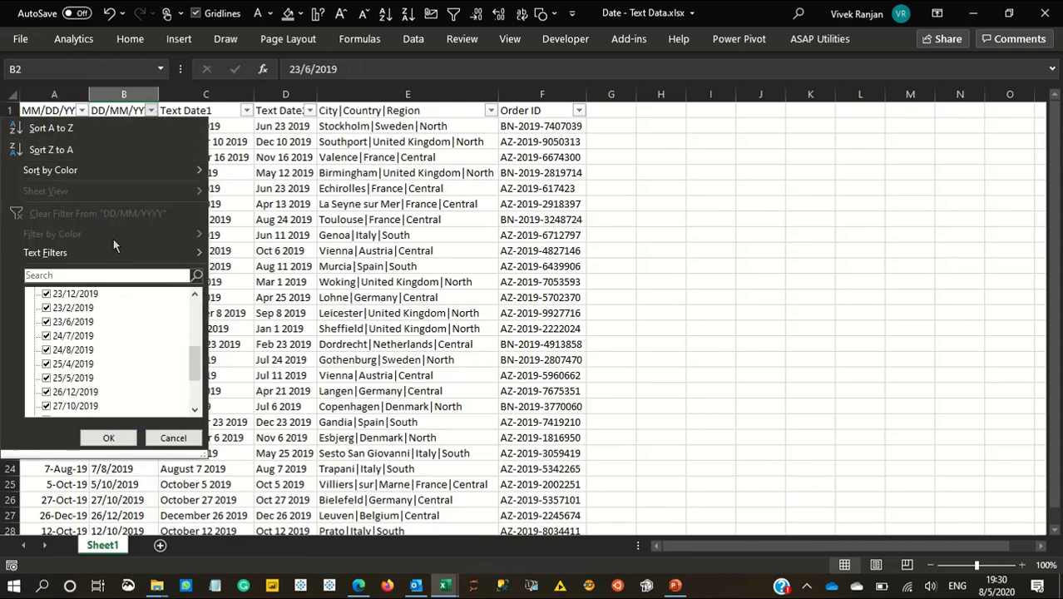
left_click(240, 172)
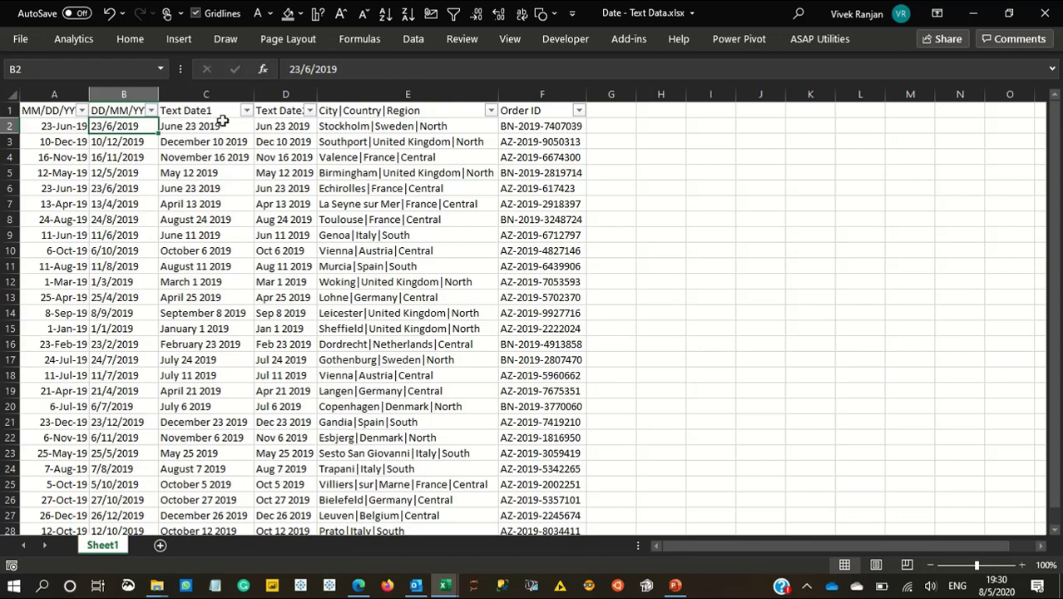
left_click(220, 111)
left_click(246, 110)
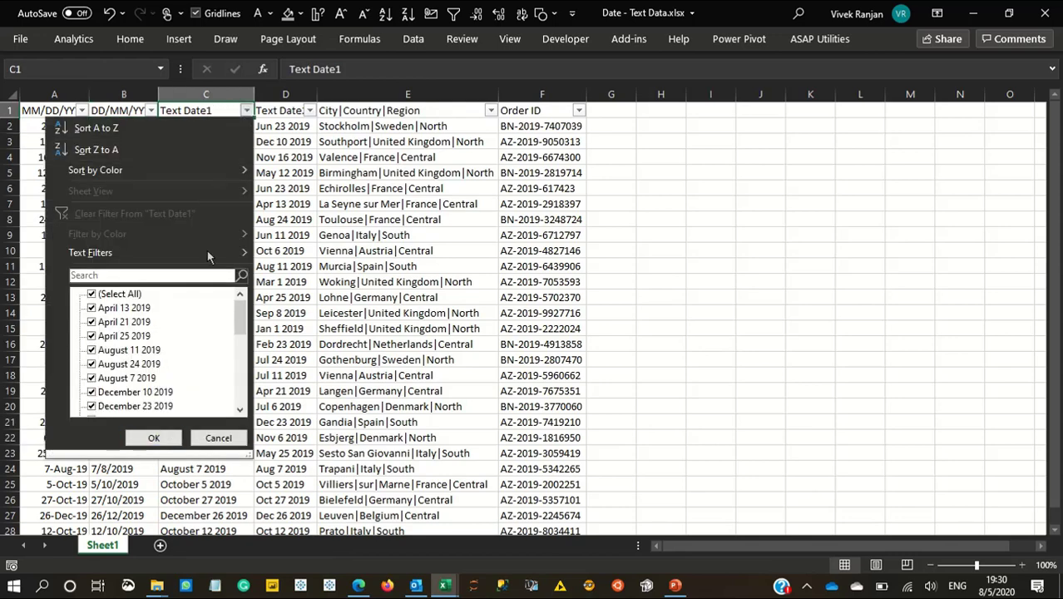
left_click(281, 245)
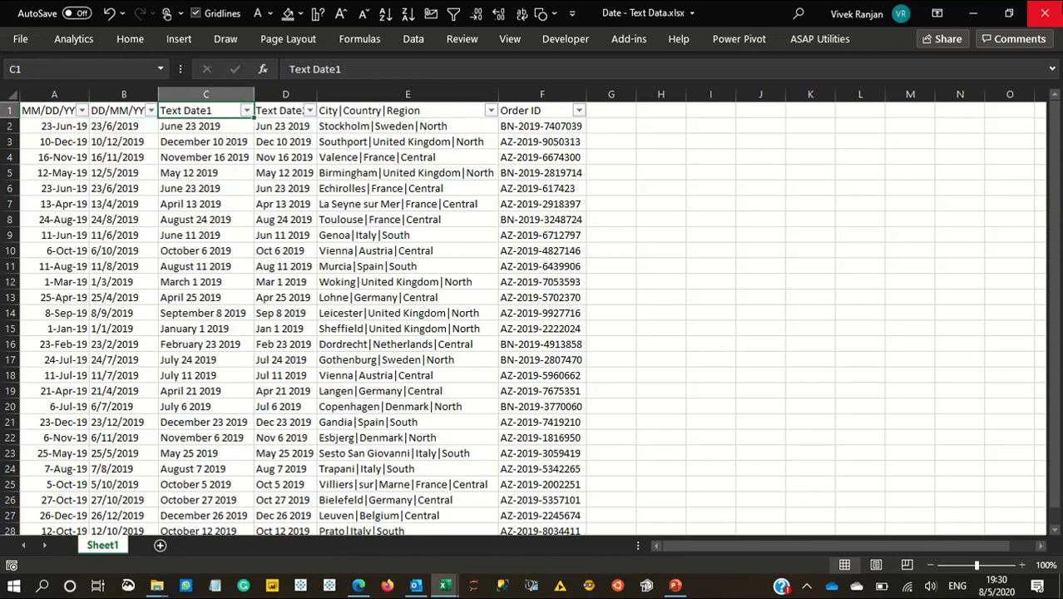
mouse_move(1061, 1)
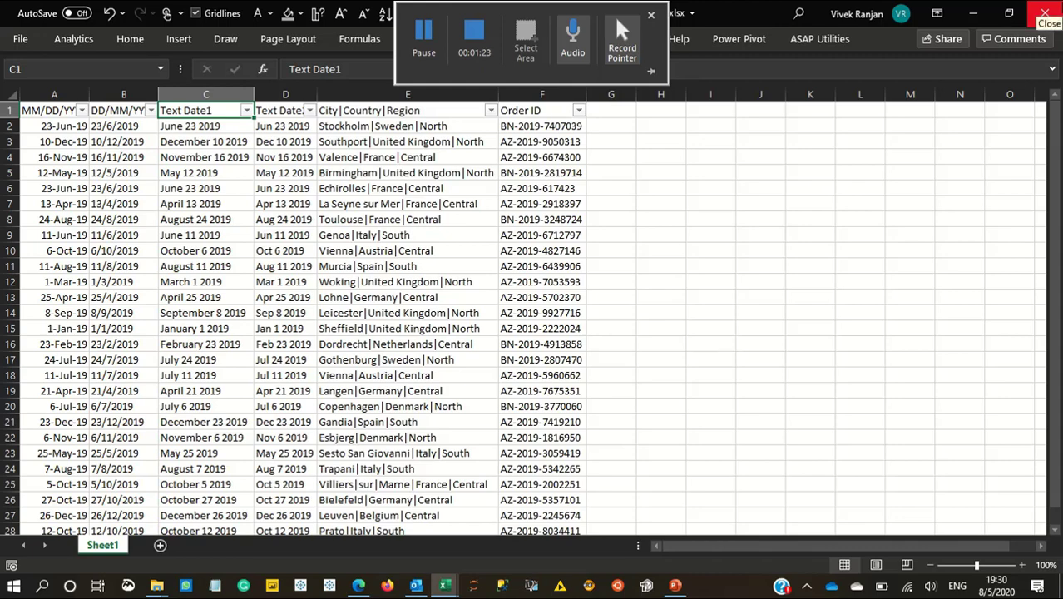
- Review the entries in the MM/DD/YYYY, DD/MM/YYYY and Text Date1 columns, ending at the first DD/MM/YYYY date
left_click(622, 233)
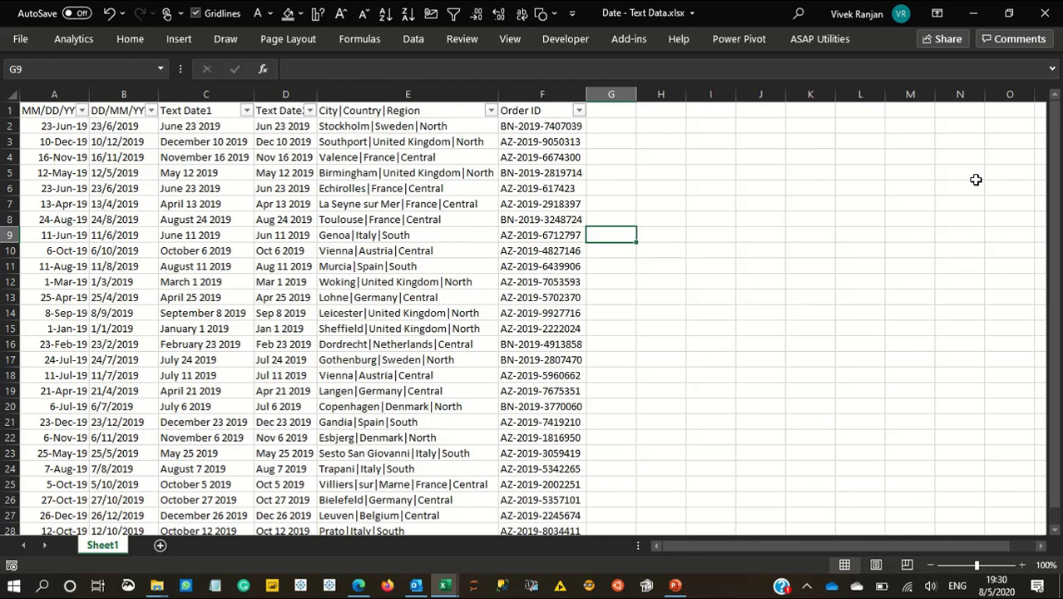
key("Left")
key("Left")
key("Left")
key("Left")
key("Left")
key("Left")
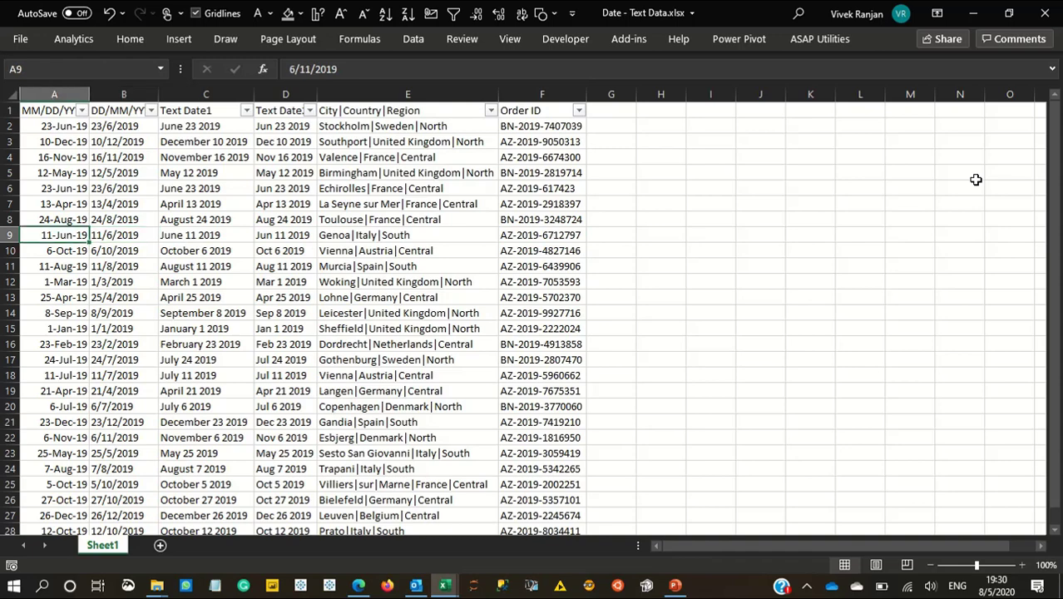
key("Right")
key("ctrl+Up")
key("Down")
key("ctrl+shift+Down")
key("Right")
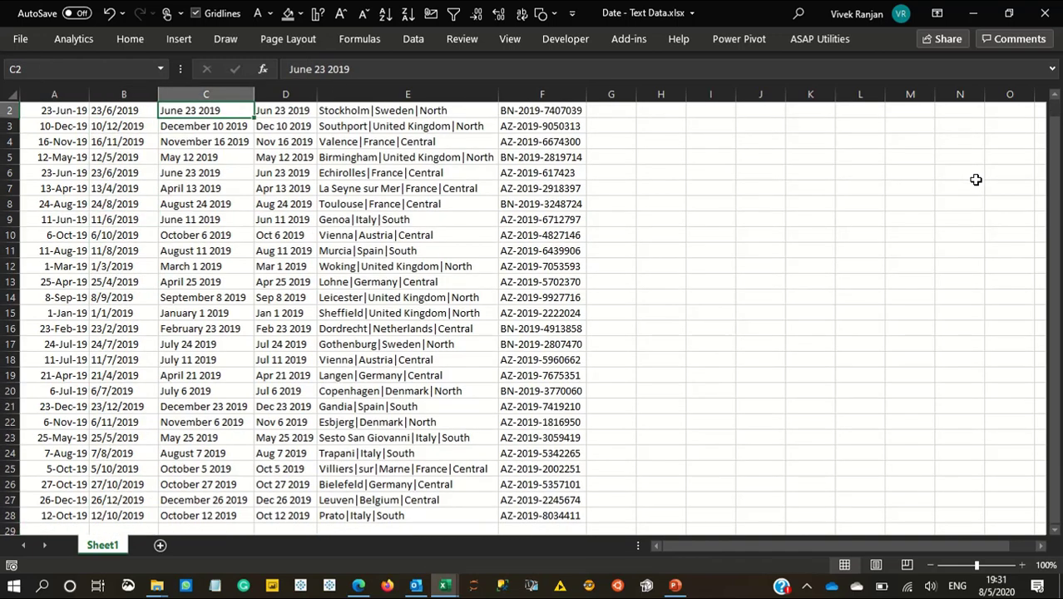
key("Up")
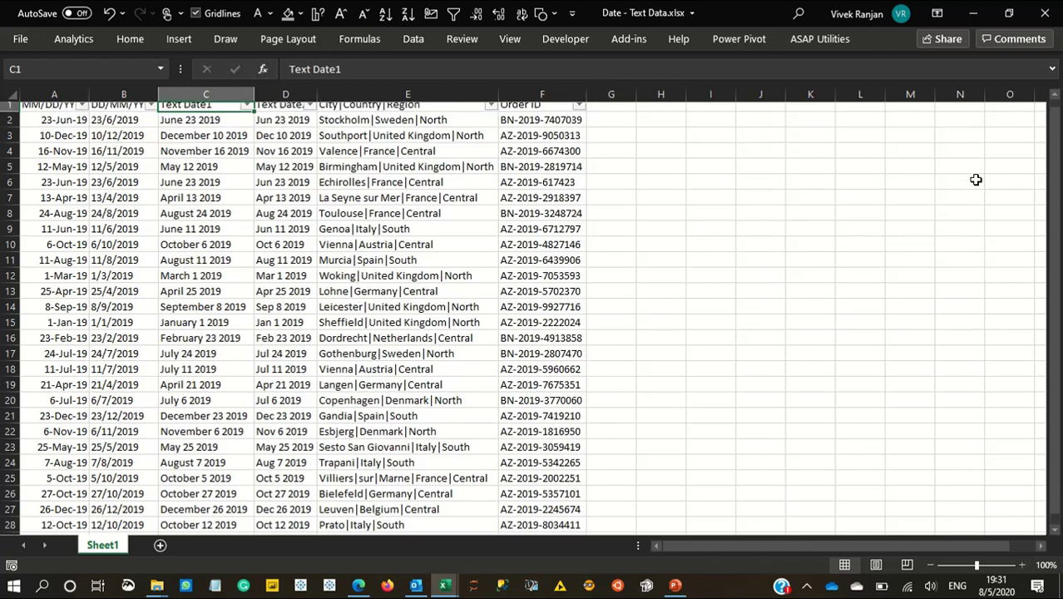
key("Left")
key("Down")
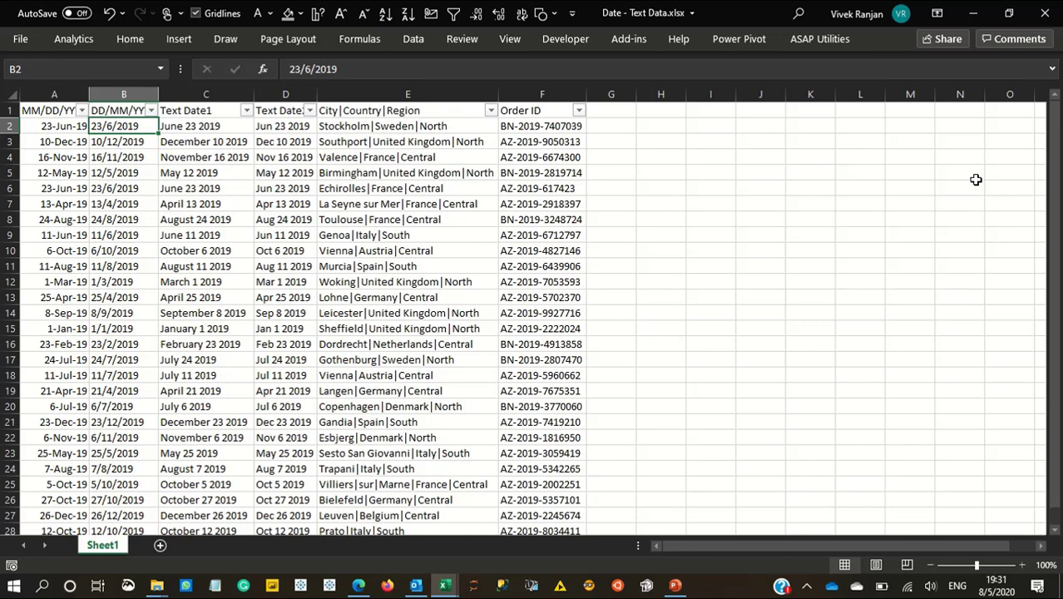
- Remove the filters from the header row and return to the first dates in columns A and B
key("Up")
key("ctrl+shift+l")
key("Down")
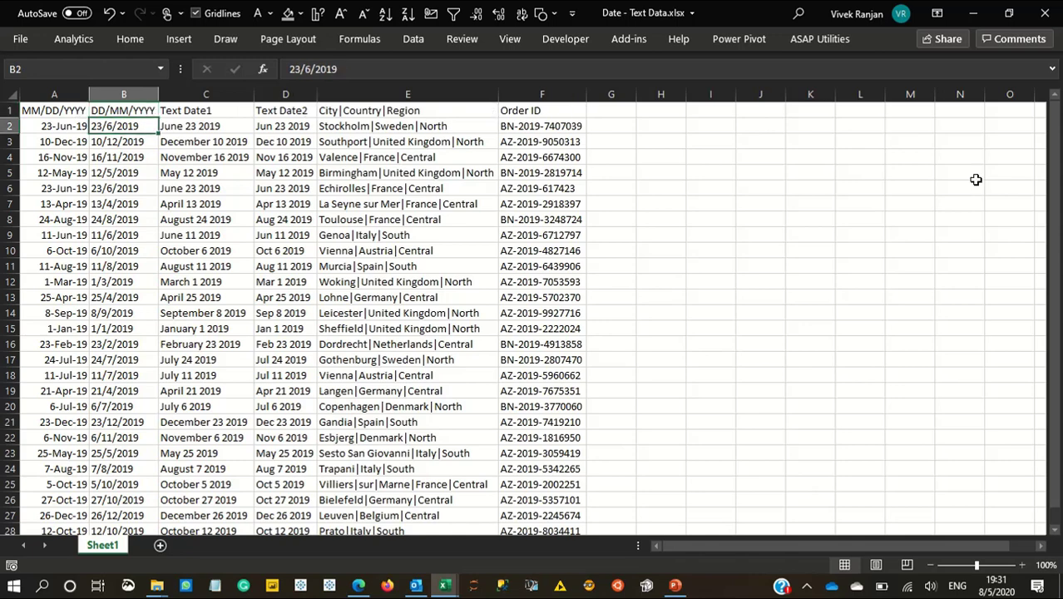
key("ctrl+shift+Down")
key("ctrl+Up")
key("Down")
key("Left")
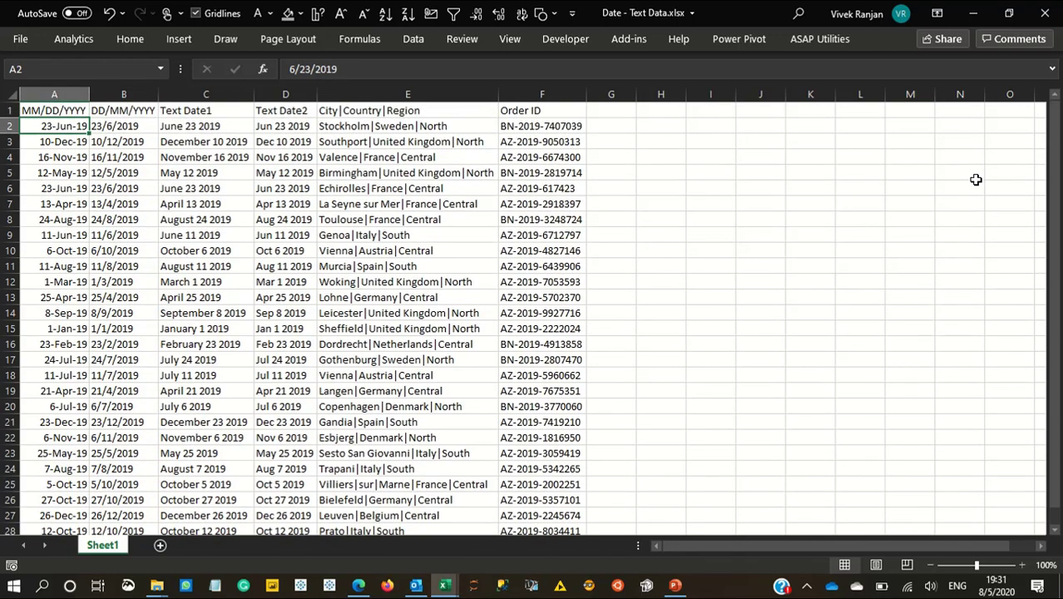
- Start Text to Columns on the DD/MM/YYYY dates in B2:B28, using Delimited with Tab, up to the data format settings
key("Right")
key("ctrl+shift+Down")
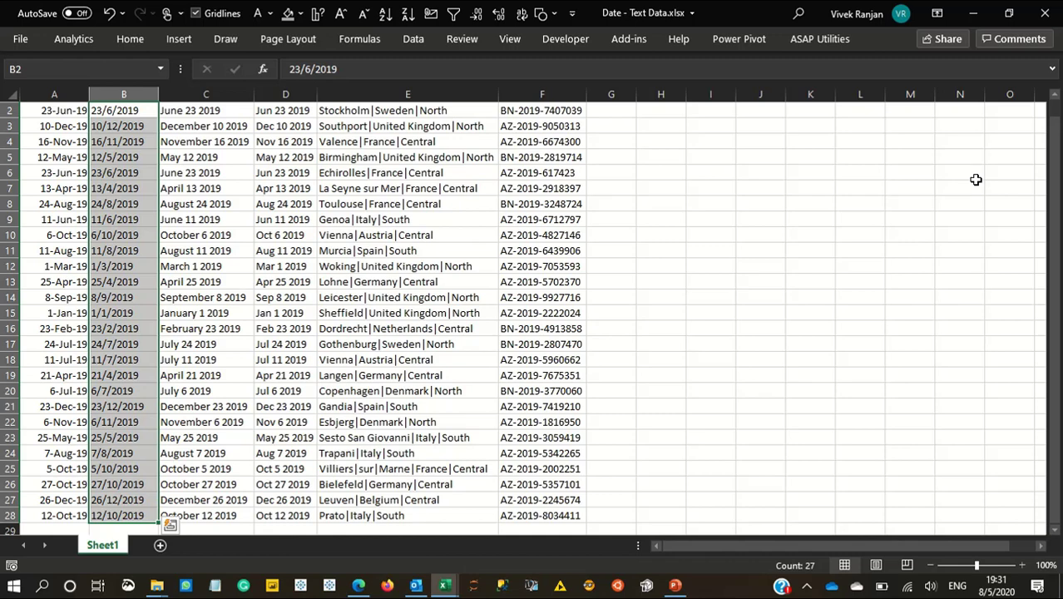
left_click(413, 39)
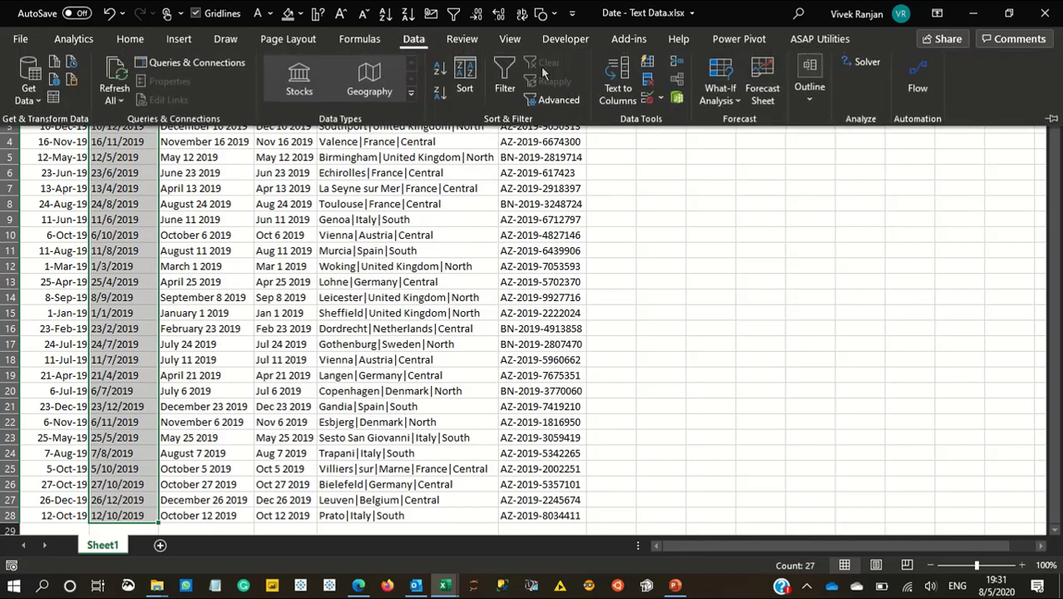
left_click(628, 96)
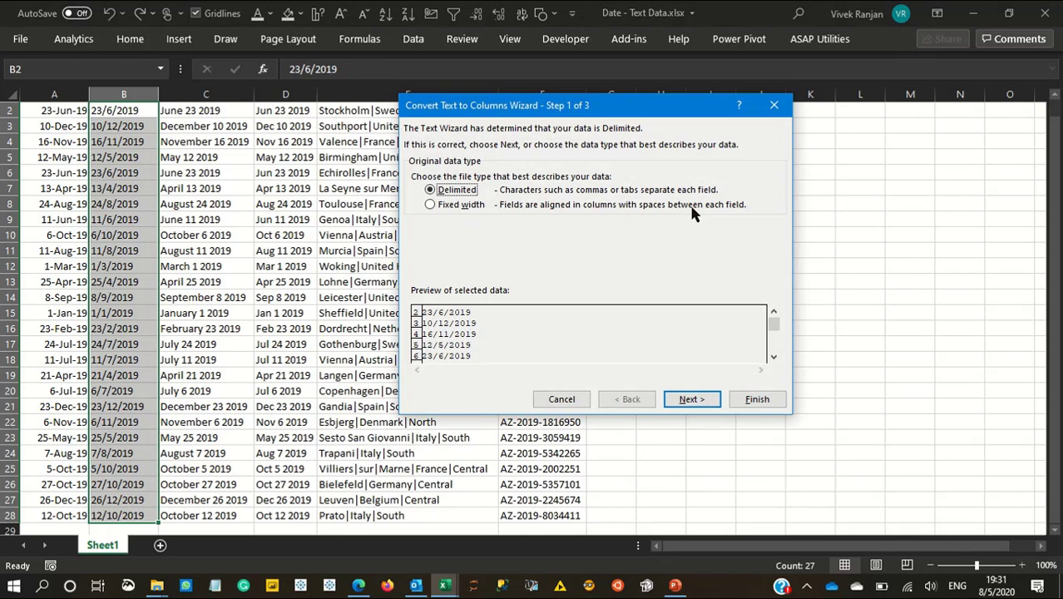
key("Return")
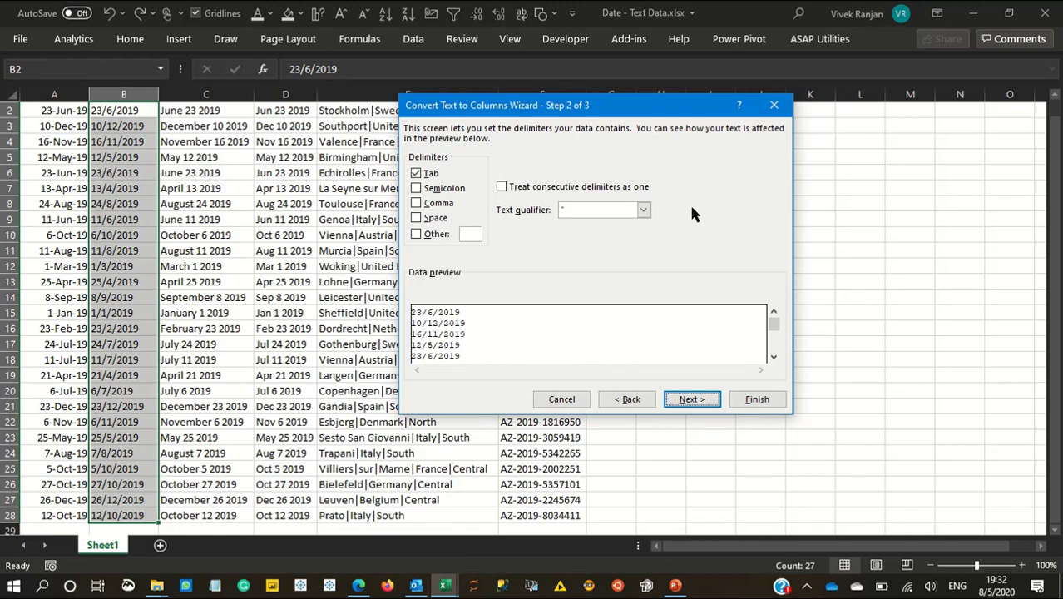
key("Return")
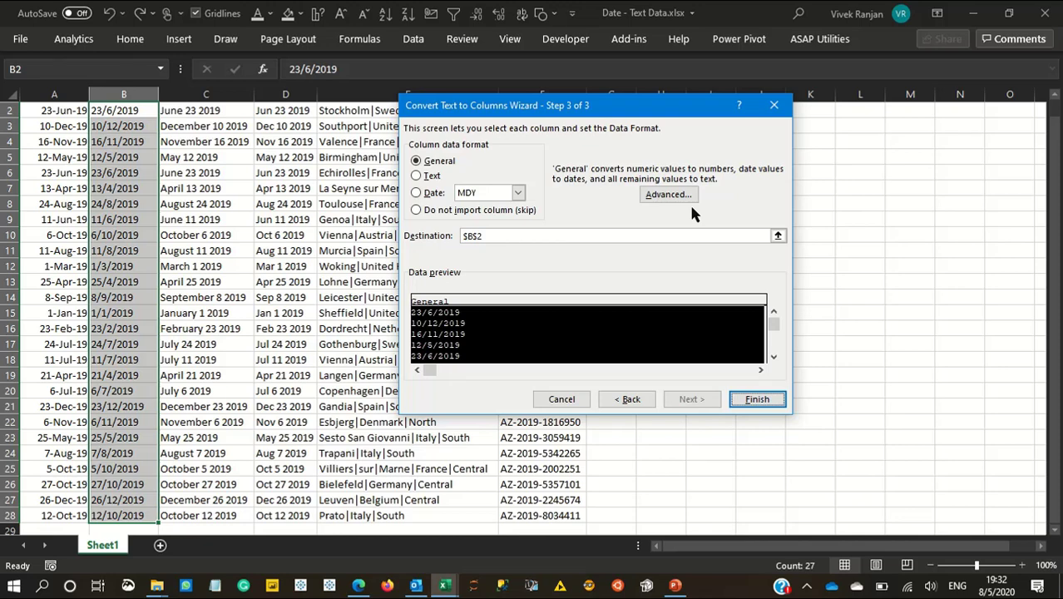
- Complete Text to Columns on the DD/MM/YYYY column with the column data format set to Date DMY
key("alt+d")
key("Tab")
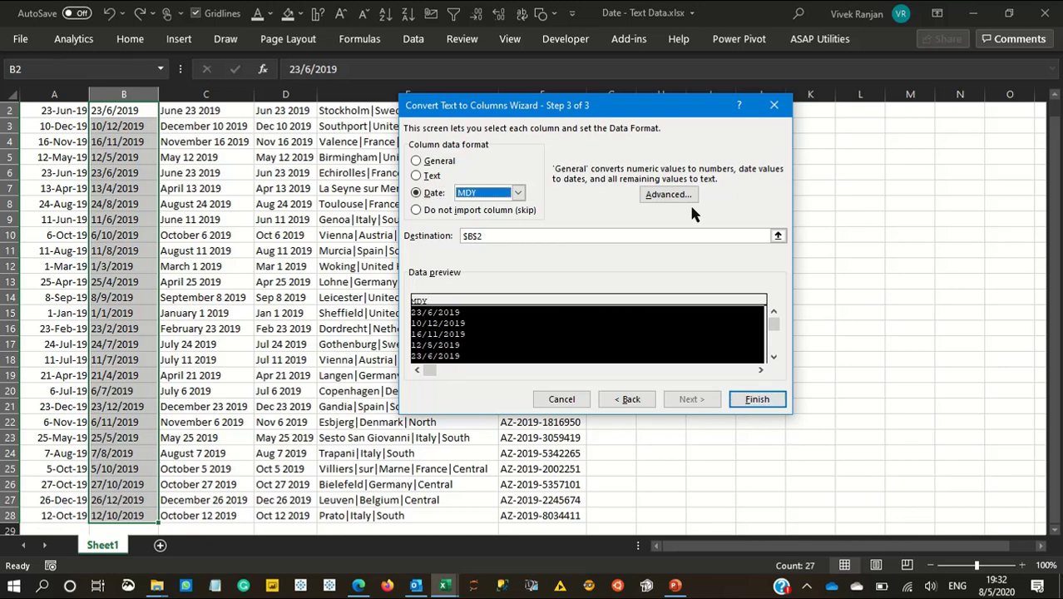
key("alt+Down")
key("Down")
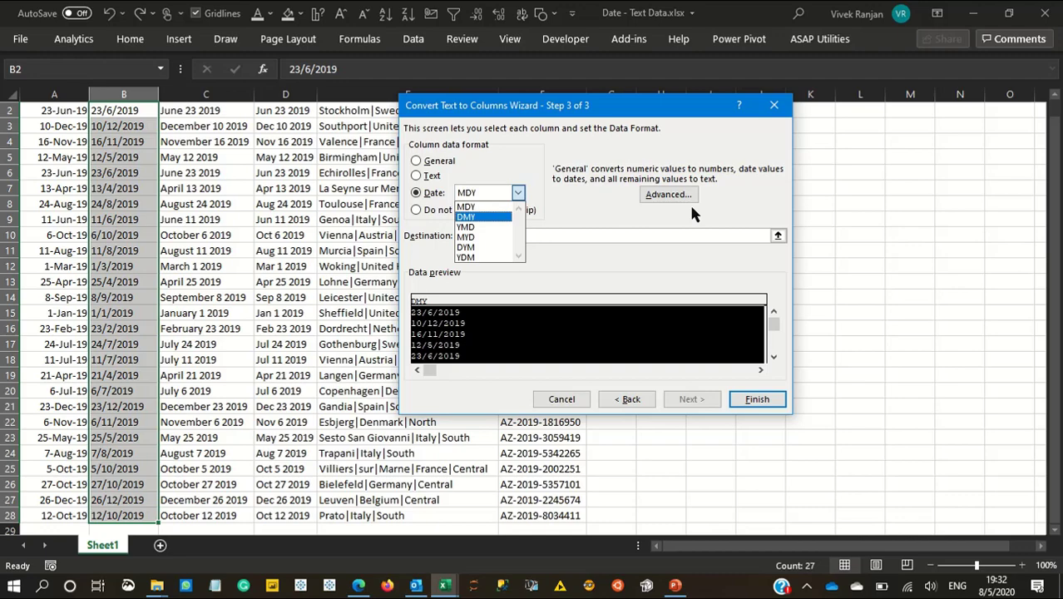
key("Return")
key("Return")
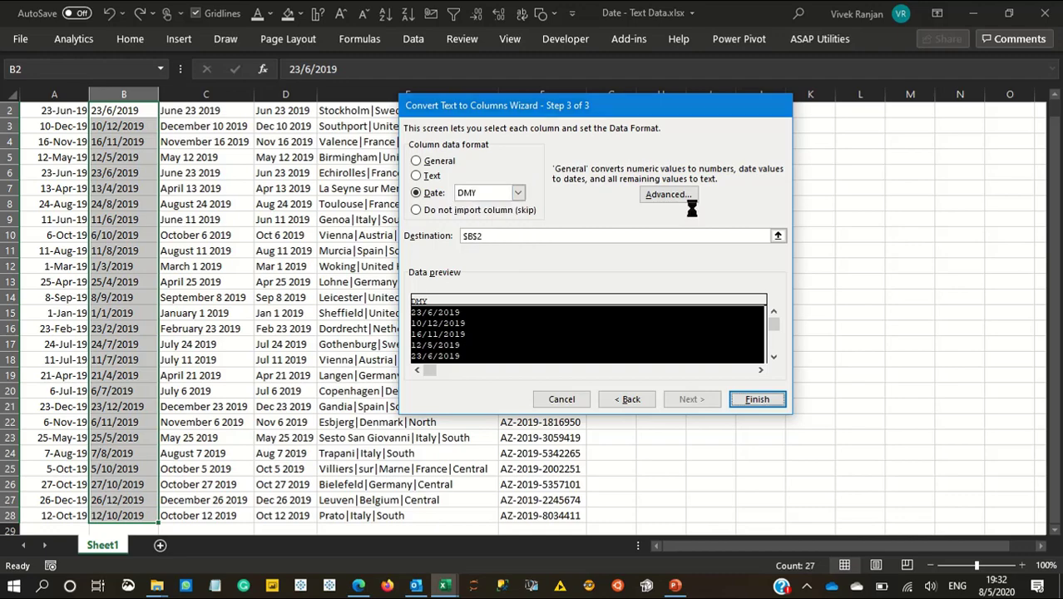
- Format the converted dates in B2:B28 in day-month-year style, such as 23-Jun-19
key("Up")
key("Down")
key("ctrl+shift+Down")
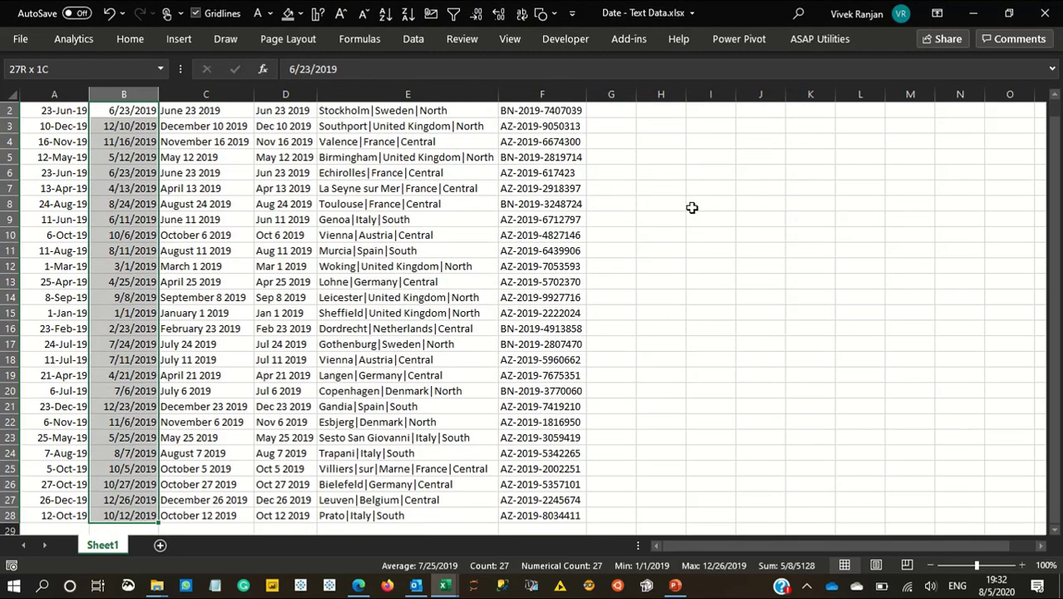
key("ctrl+shift+3")
key("Down")
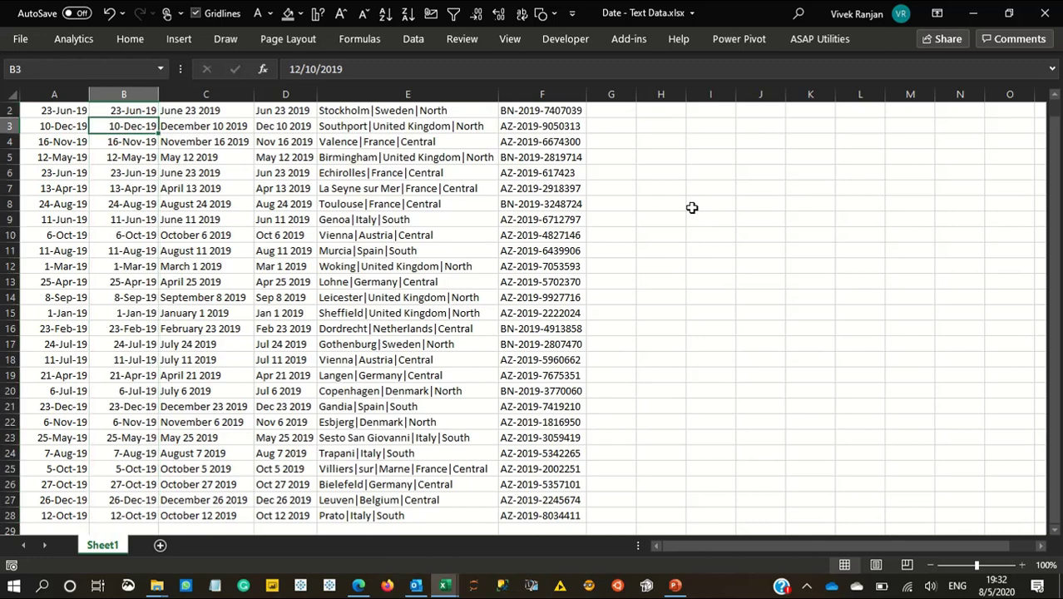
- Add filters to the header row and check the DD/MM/YYYY filter list for year and month grouping
key("Up")
scroll(691, 207, "up", 1)
key("Up")
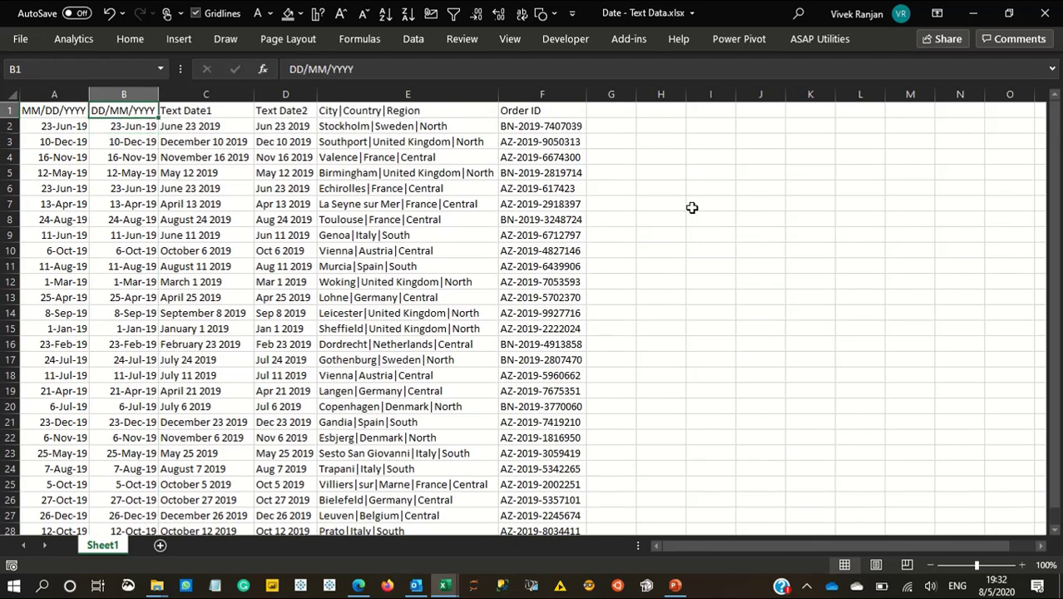
key("ctrl+shift+l")
key("alt+Down")
key("Up")
key("Up")
key("Return")
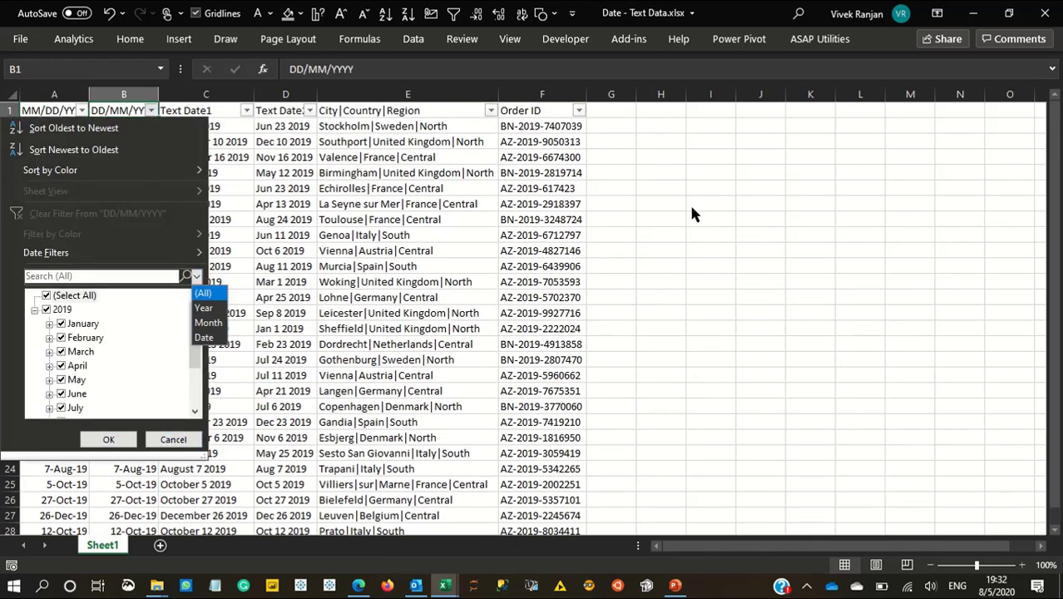
key("Escape")
key("Escape")
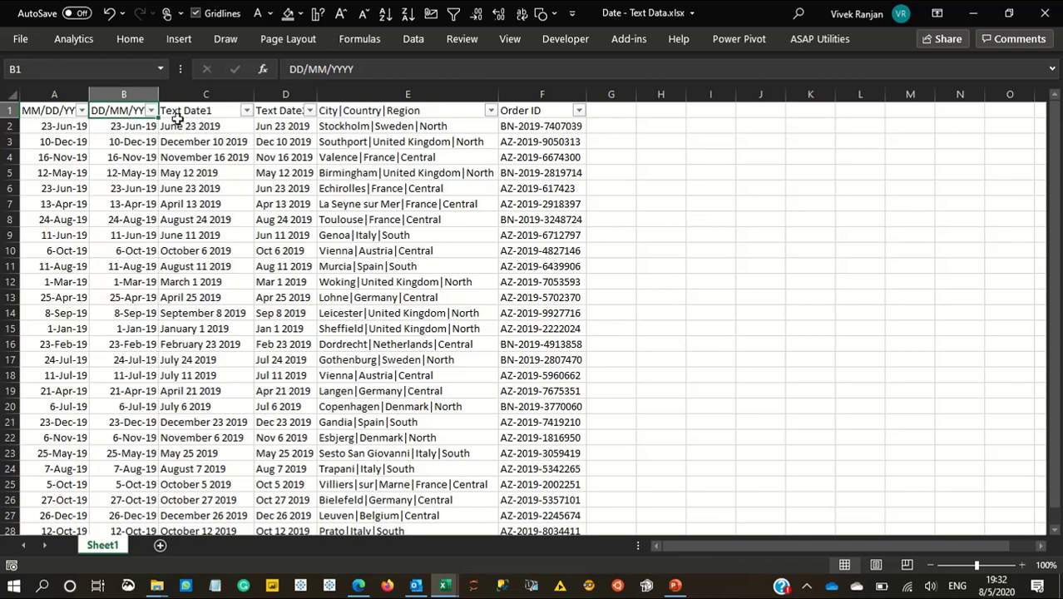
- Examine the date filter options offered for the DD/MM/YYYY column
left_click(150, 109)
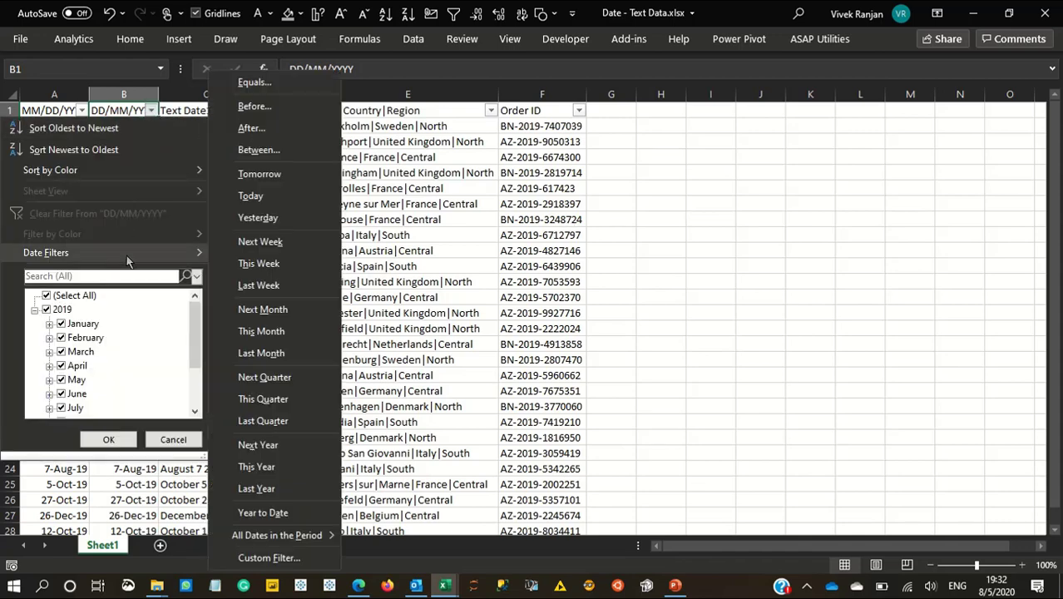
key("Escape")
key("Escape")
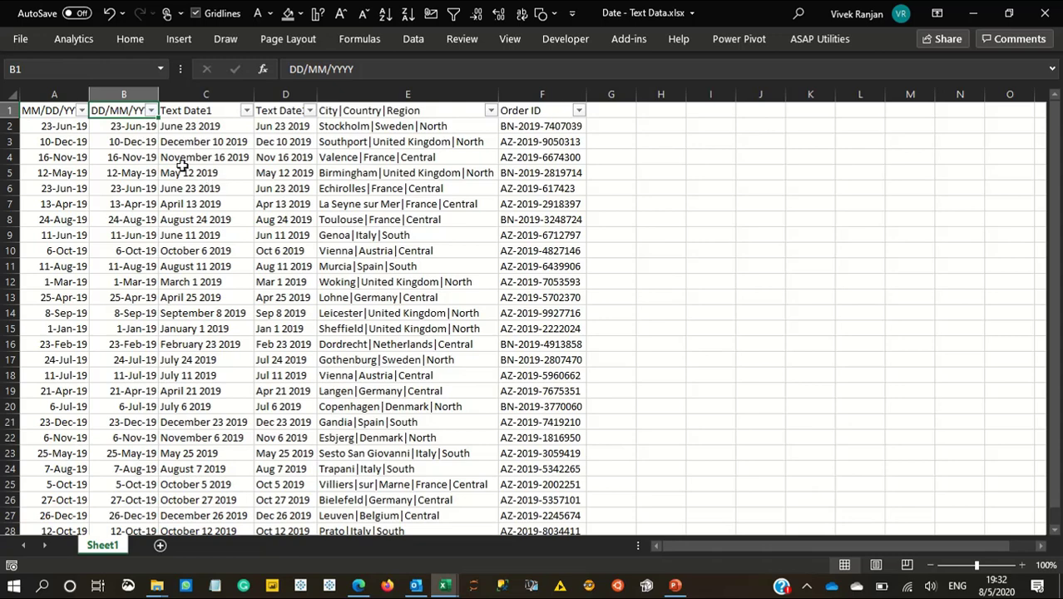
- Compare the first-row dates across columns A to D, ending at the first Text Date2 value
left_click(129, 201)
left_click(272, 170)
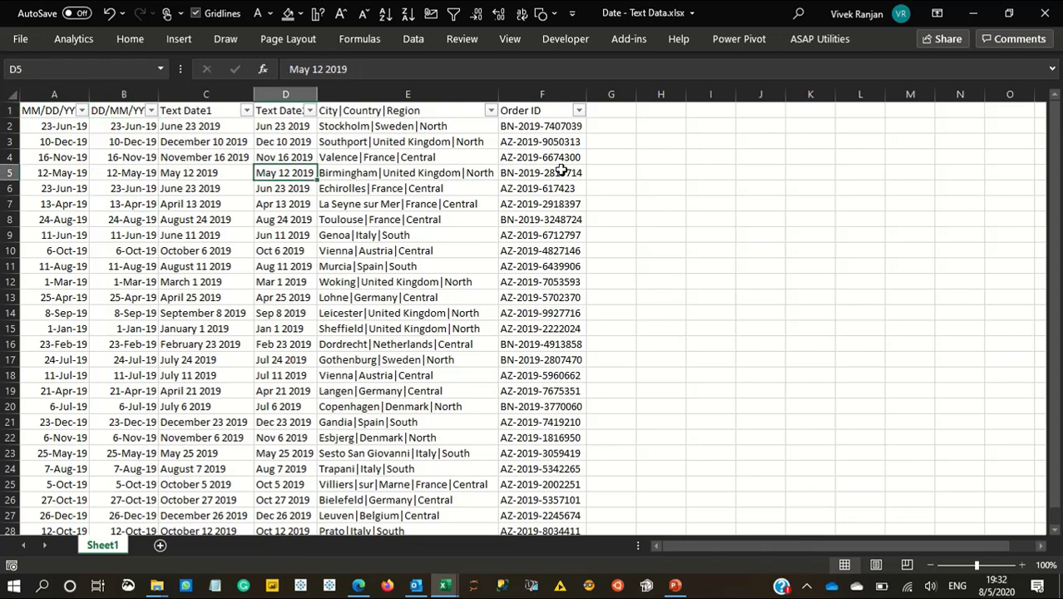
key("Up")
key("Up")
key("Up")
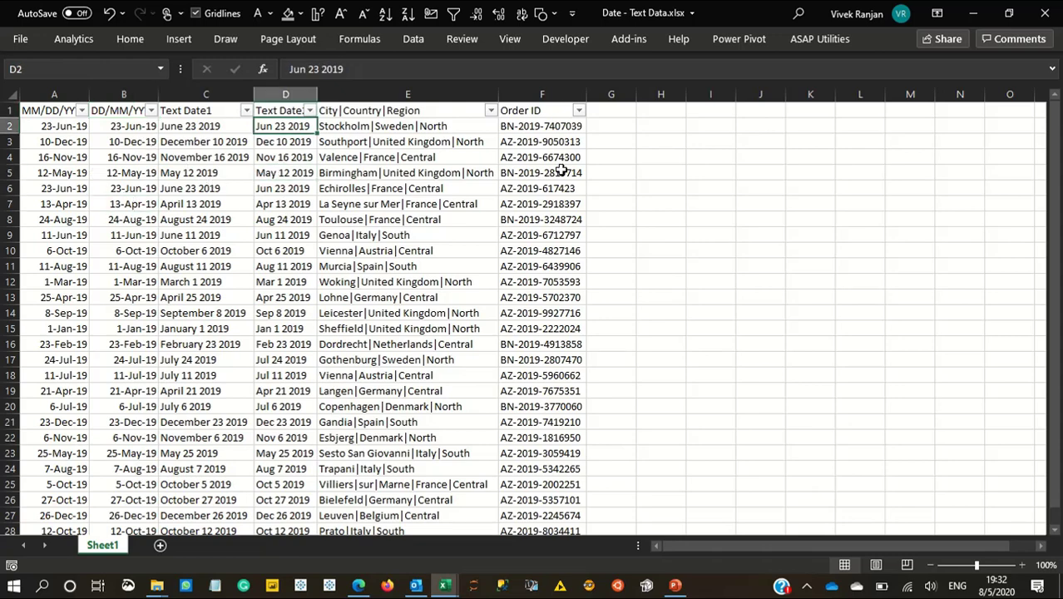
key("Left")
key("Left")
key("Left")
key("Right")
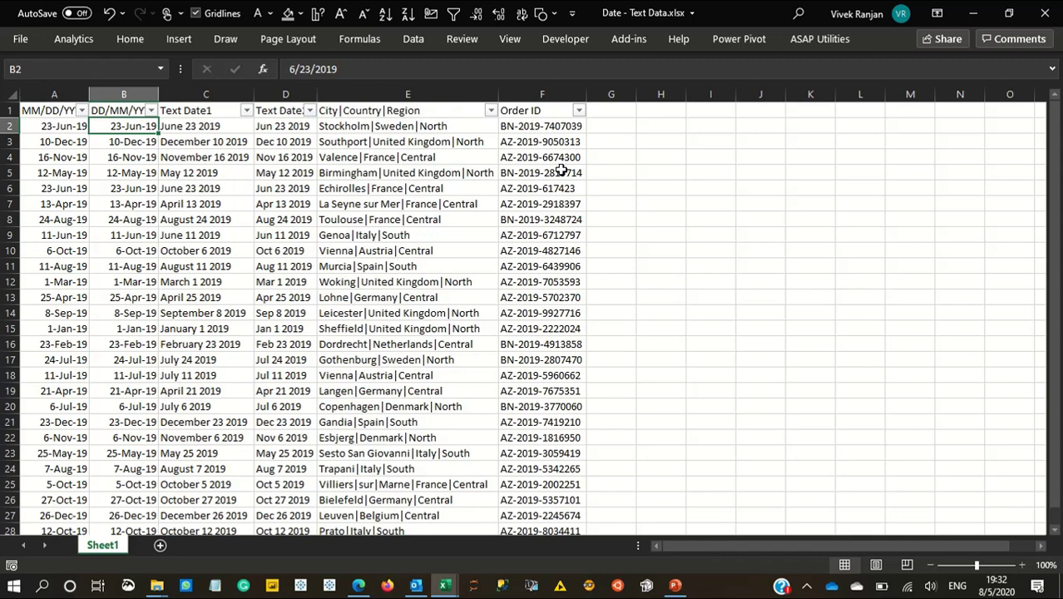
key("Right")
key("Right")
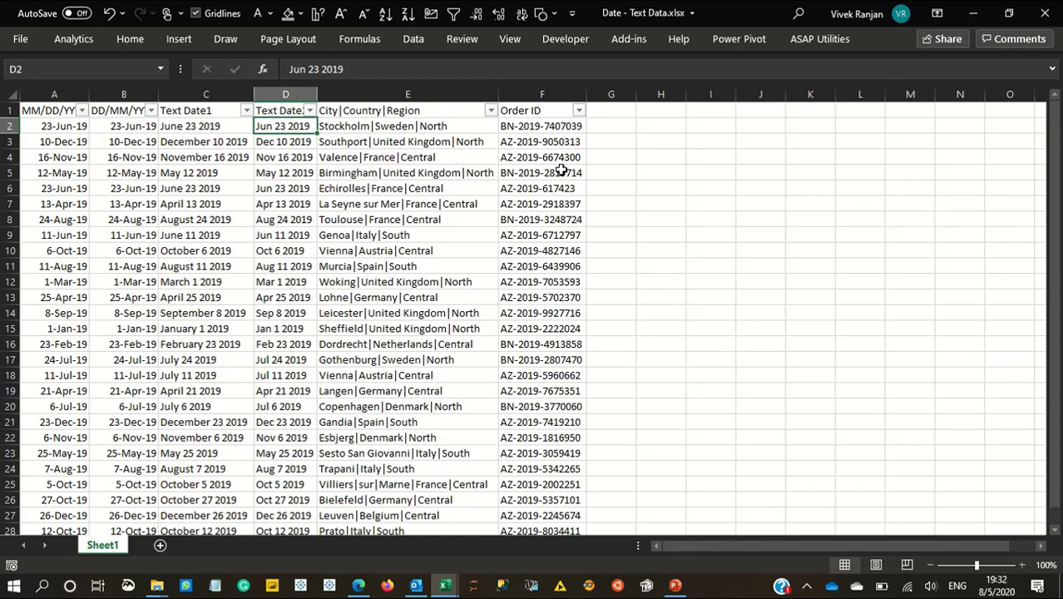
- Convert the Text Date2 values in D2:D28 with Text to Columns, using Delimited and the Date MDY format
key("ctrl+shift+Down")
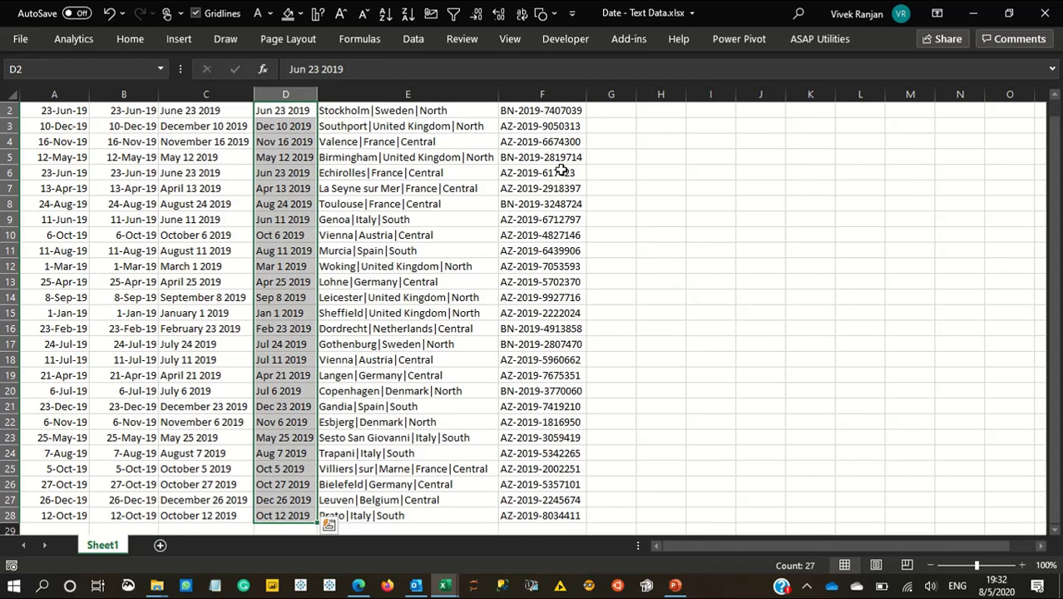
key("alt+a")
key("e")
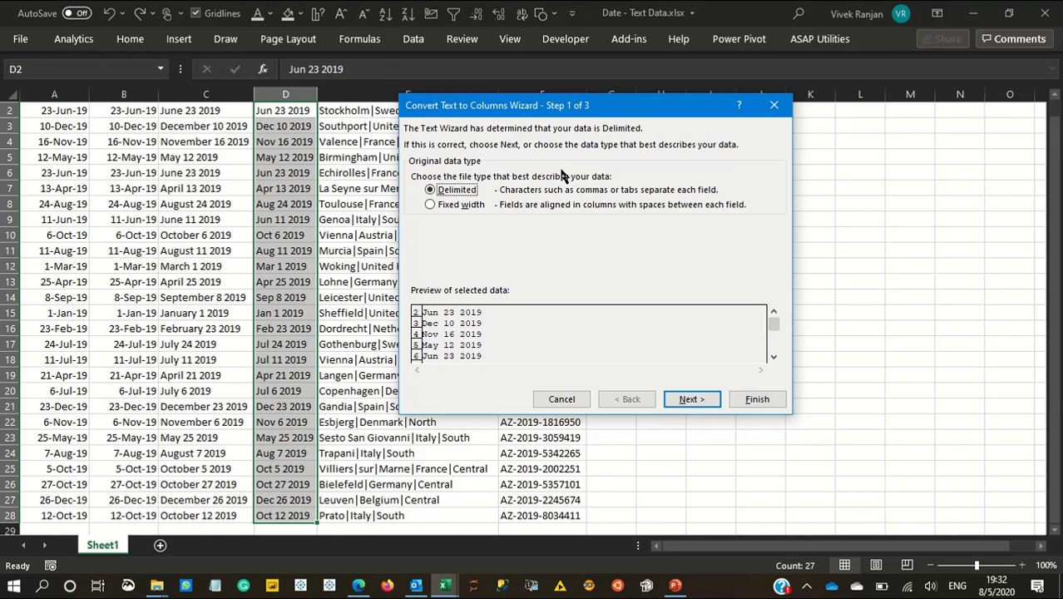
key("Return")
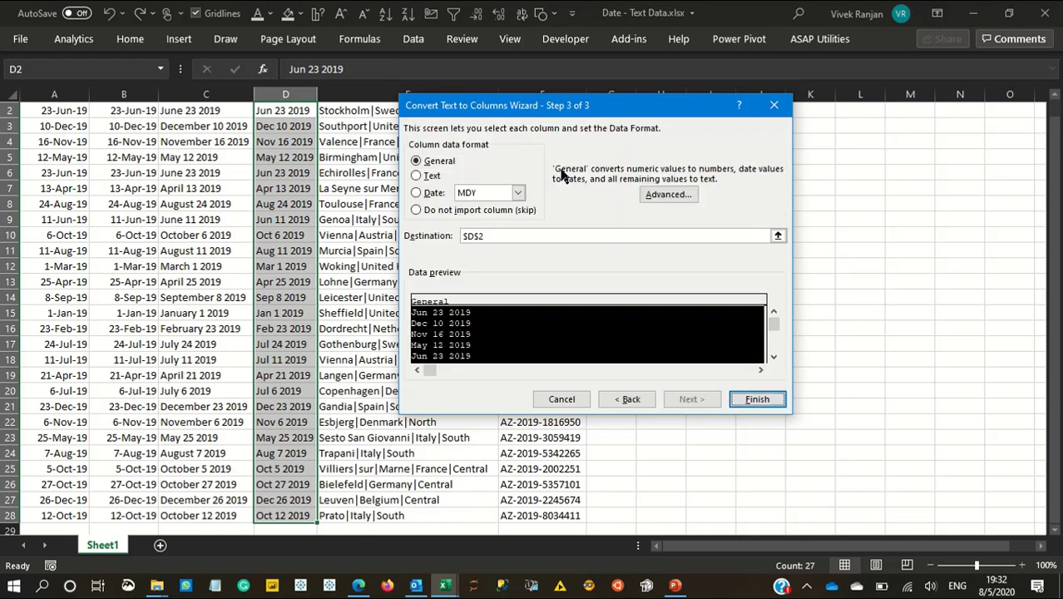
key("alt+d")
key("Tab")
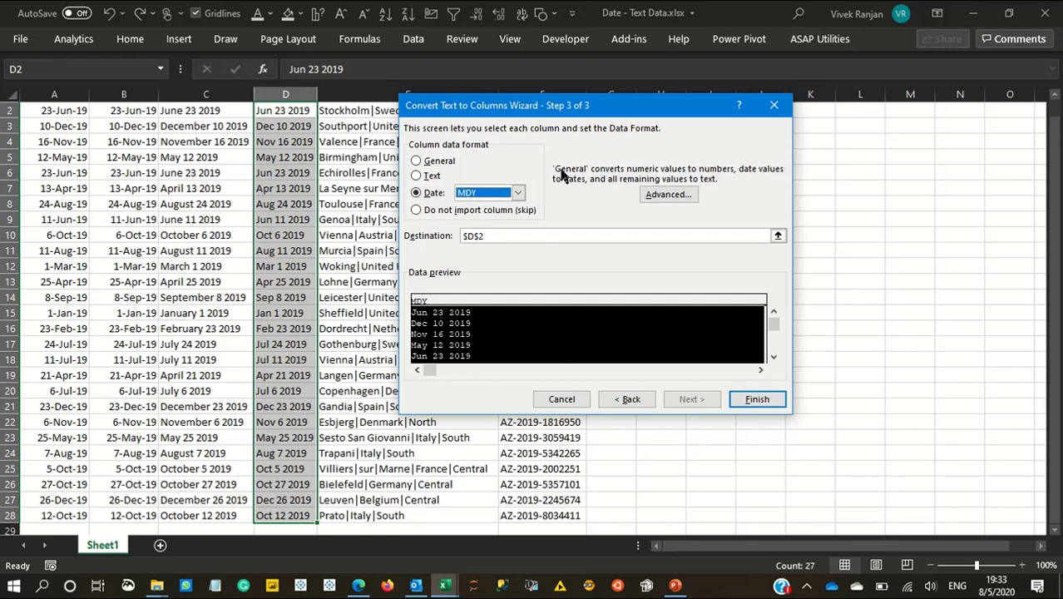
key("Return")
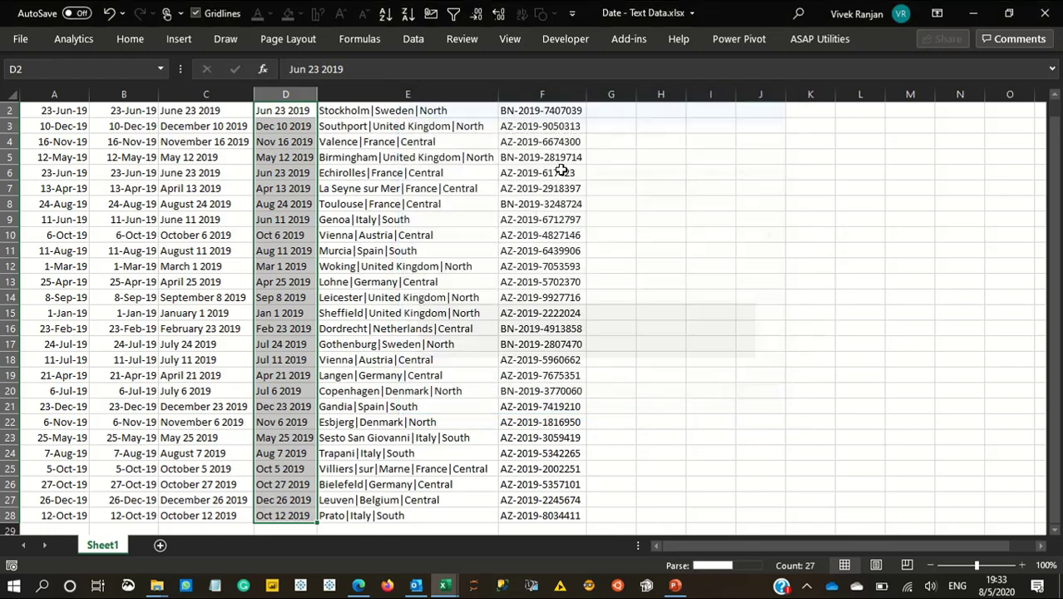
- Check the Text Date2 filter list for date grouping and review the column's dates down to the last row
key("Up")
key("alt+Down")
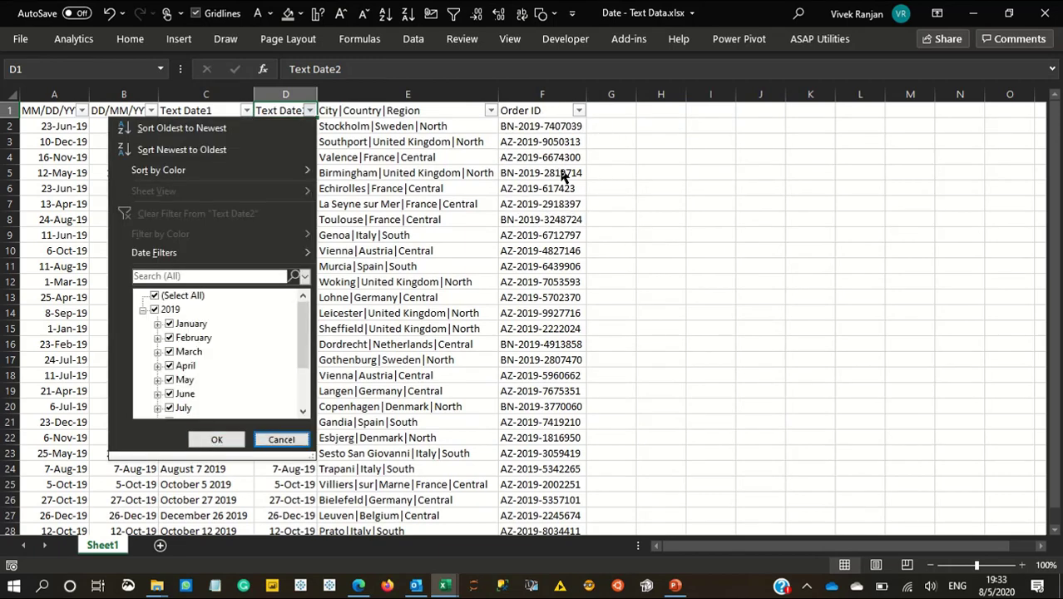
key("Escape")
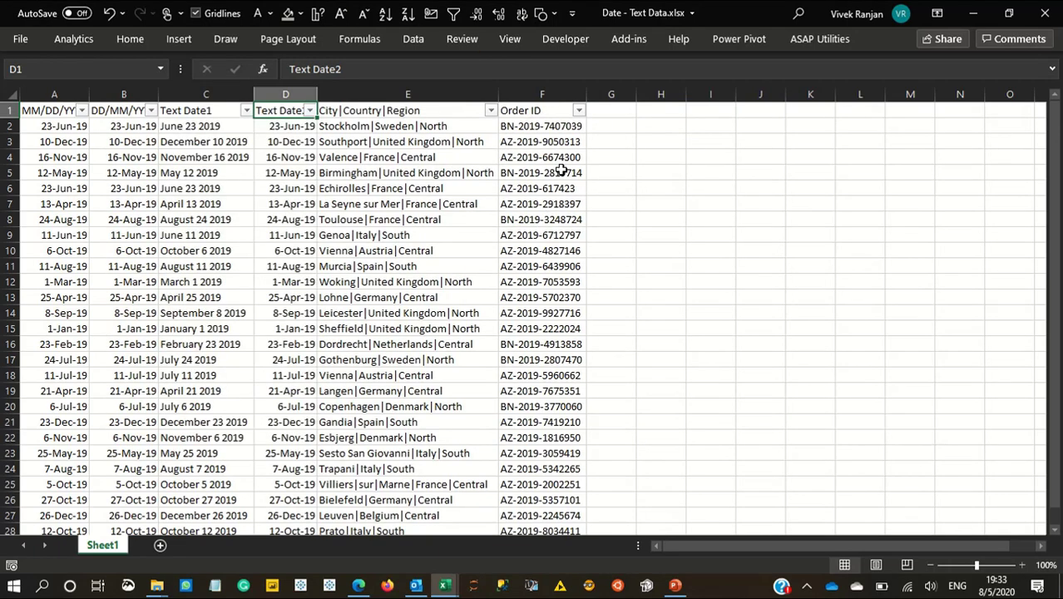
key("Down")
key("ctrl+Down")
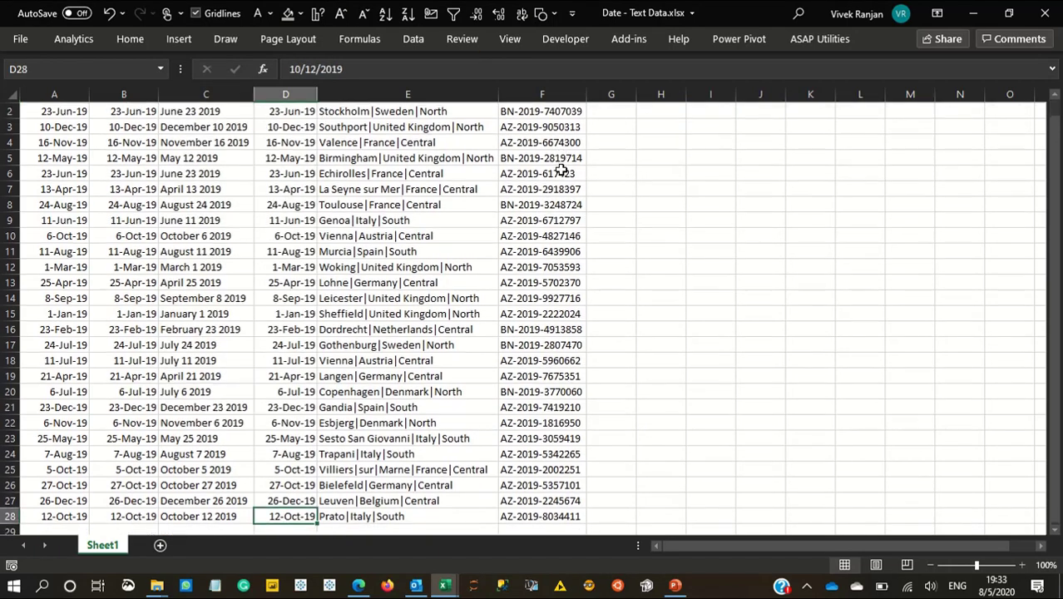
key("Up")
key("ctrl+Up")
key("Down")
- Try to convert the Text Date1 values in C2:C28 with Text to Columns, using Delimited with Tab and Date MDY
key("Left")
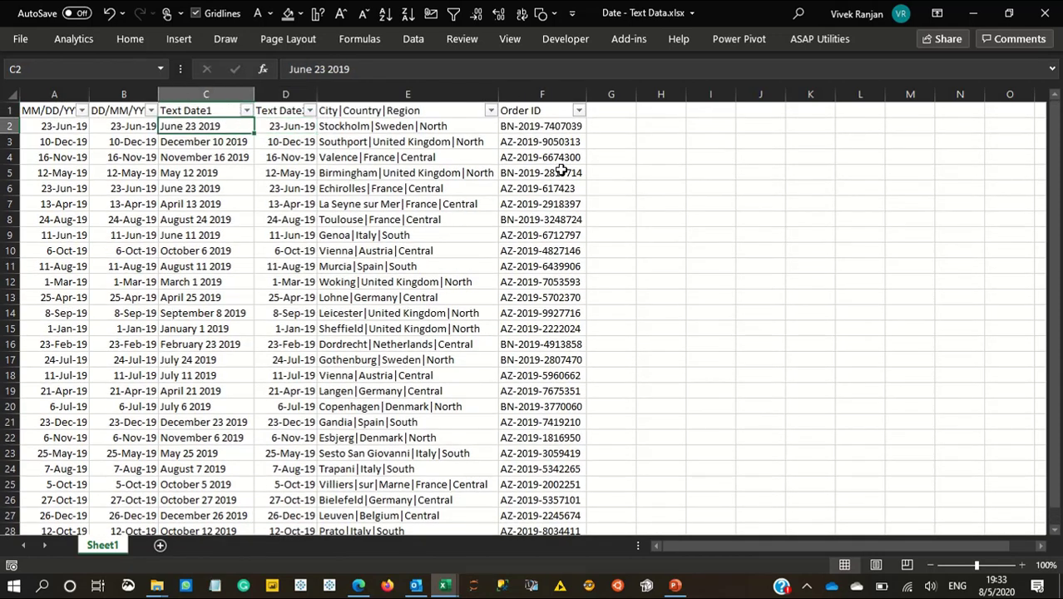
key("ctrl+shift+Down")
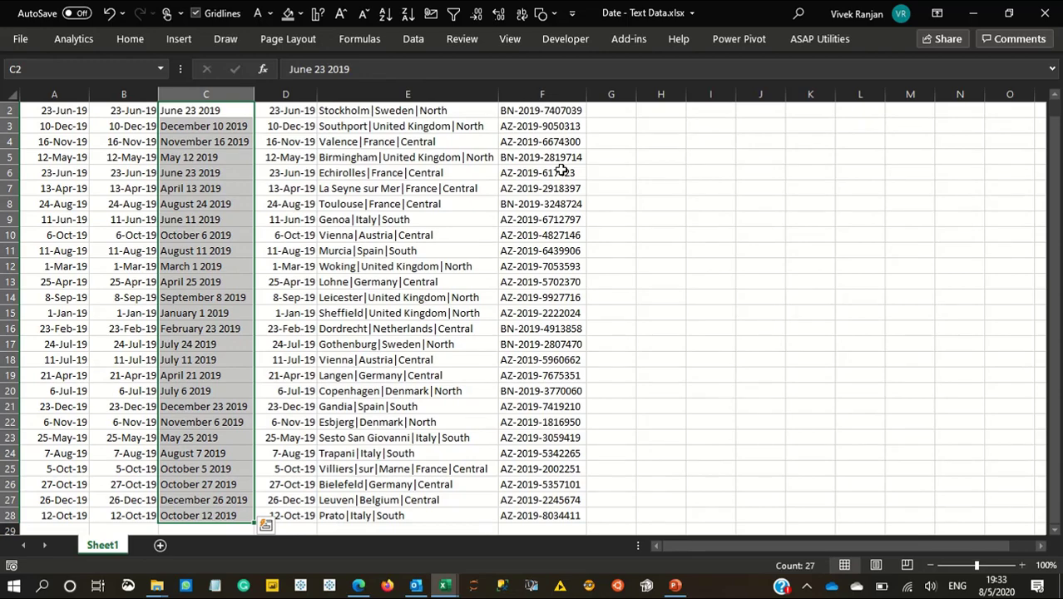
key("alt")
key("a")
key("e")
key("Return")
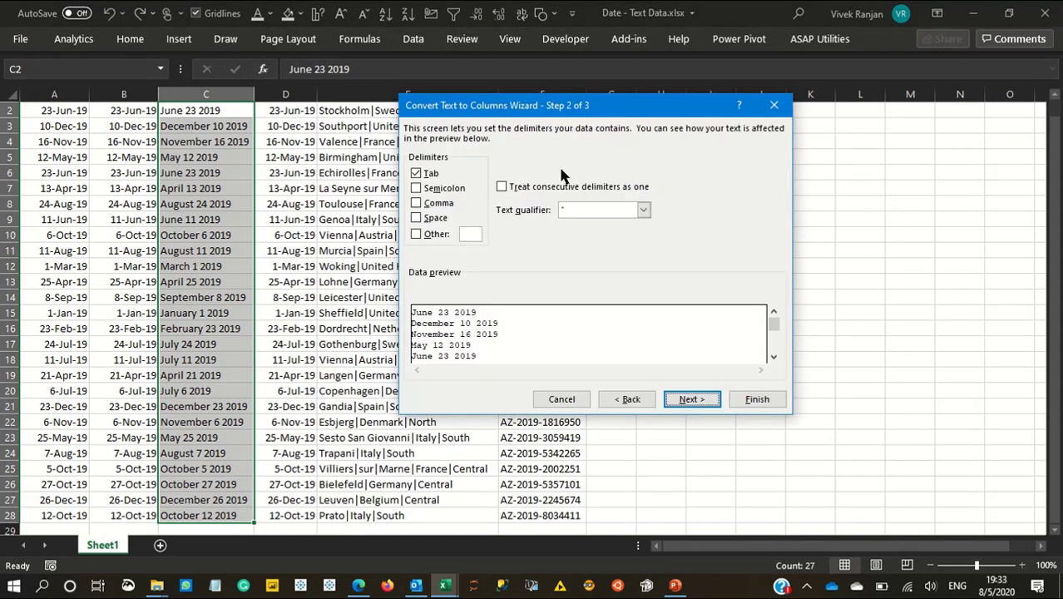
key("Return")
key("alt+d")
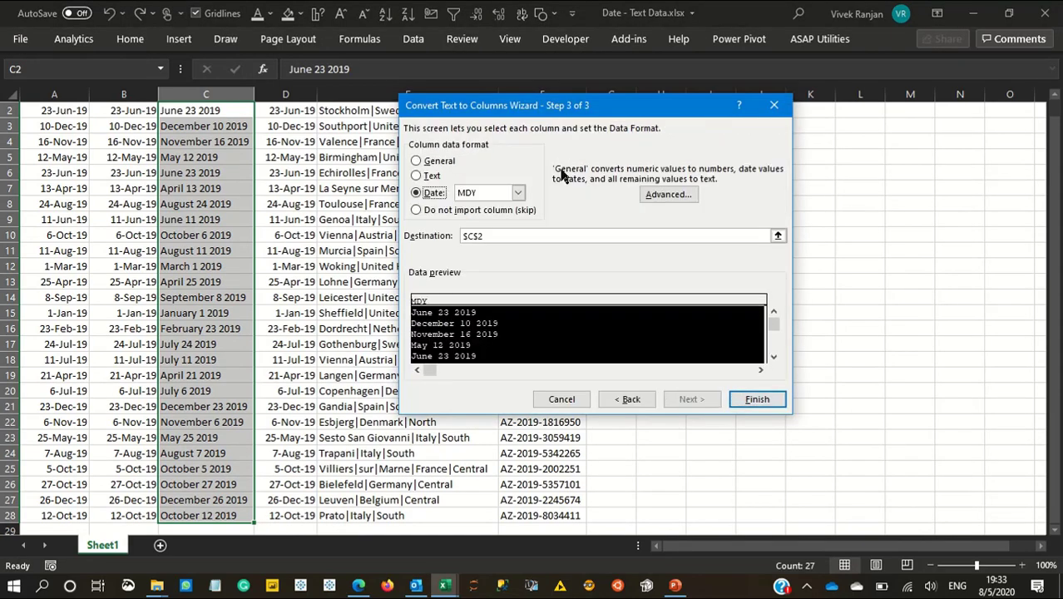
key("Return")
- Review the Text Date1 column to see which entries were converted to dates
key("ctrl+Up")
key("Down")
key("Down")
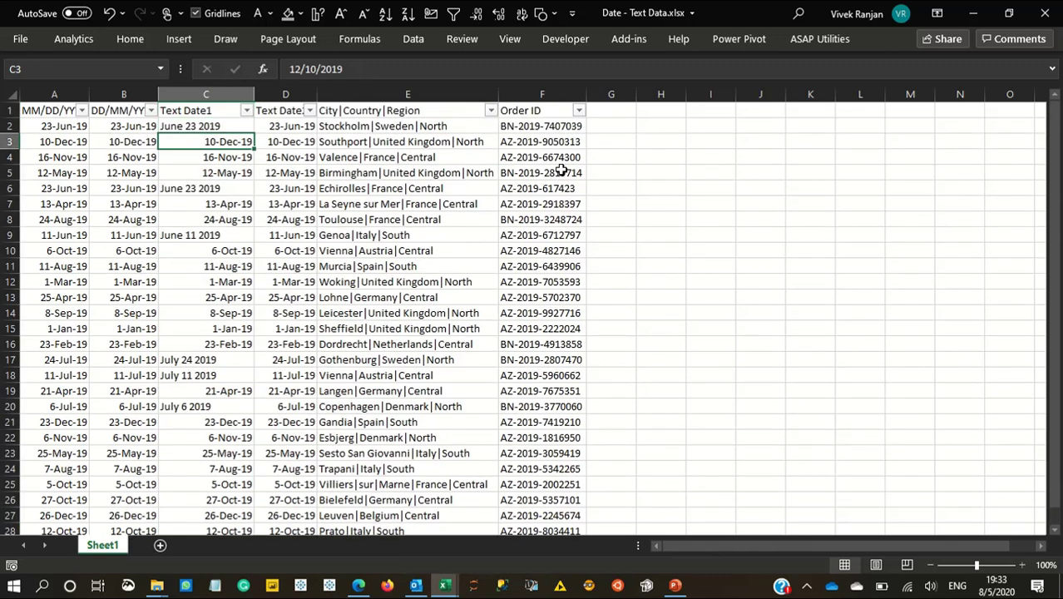
key("Down")
key("Down")
key("Down")
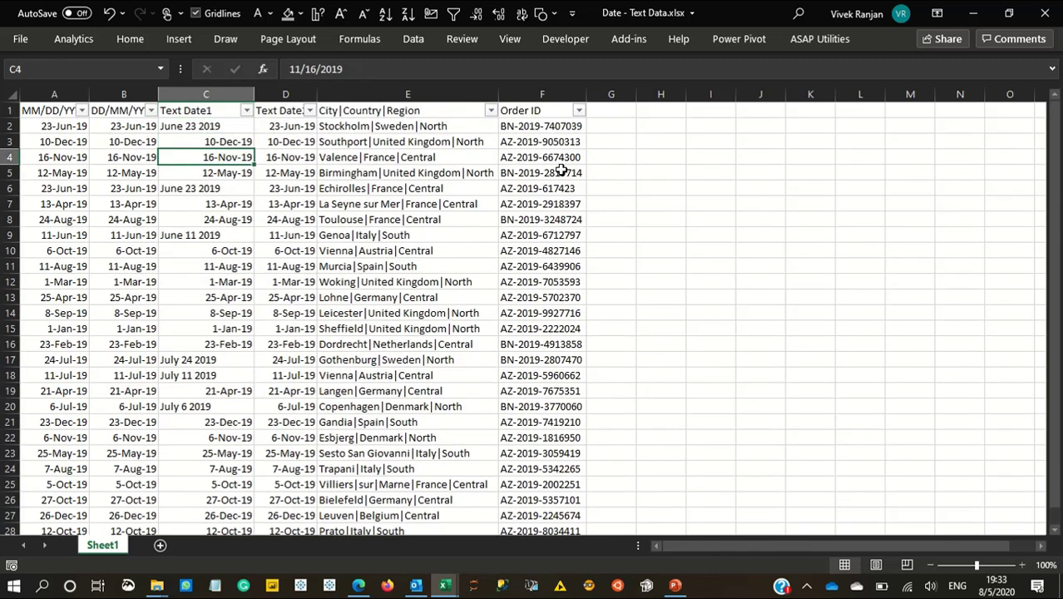
key("ctrl+Up")
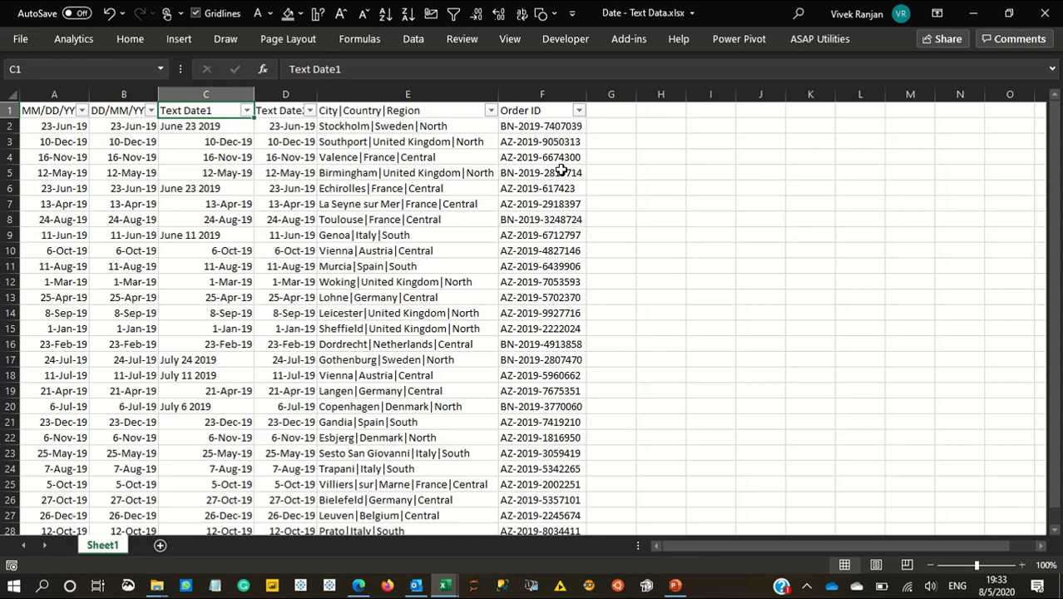
- Undo the Text to Columns conversions, the header filters and the date formatting to restore the original text dates
key("ctrl+z")
key("ctrl+z")
key("ctrl+z")
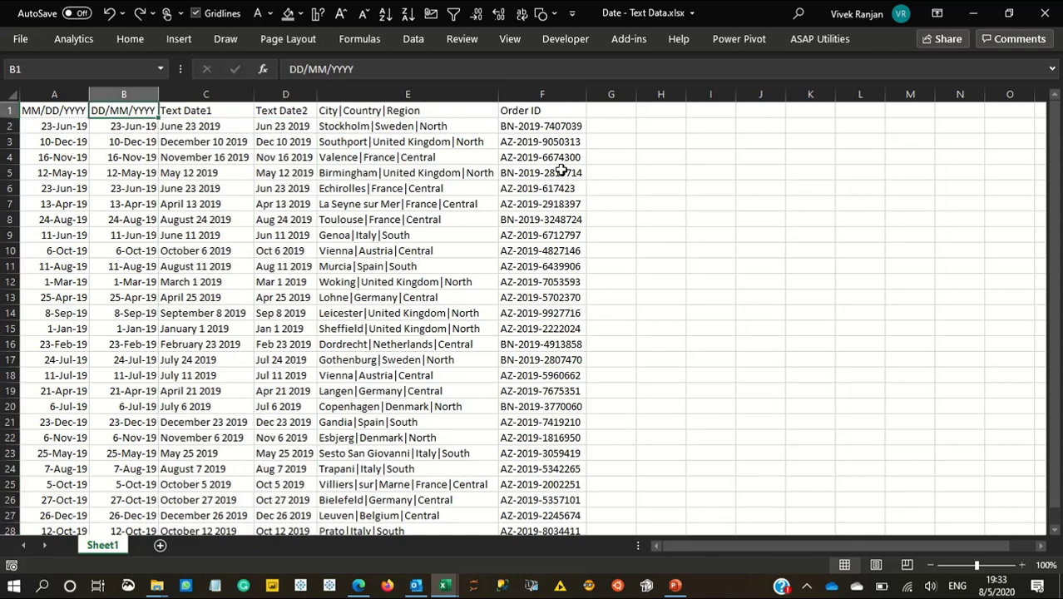
key("ctrl+z")
key("Up")
key("Left")
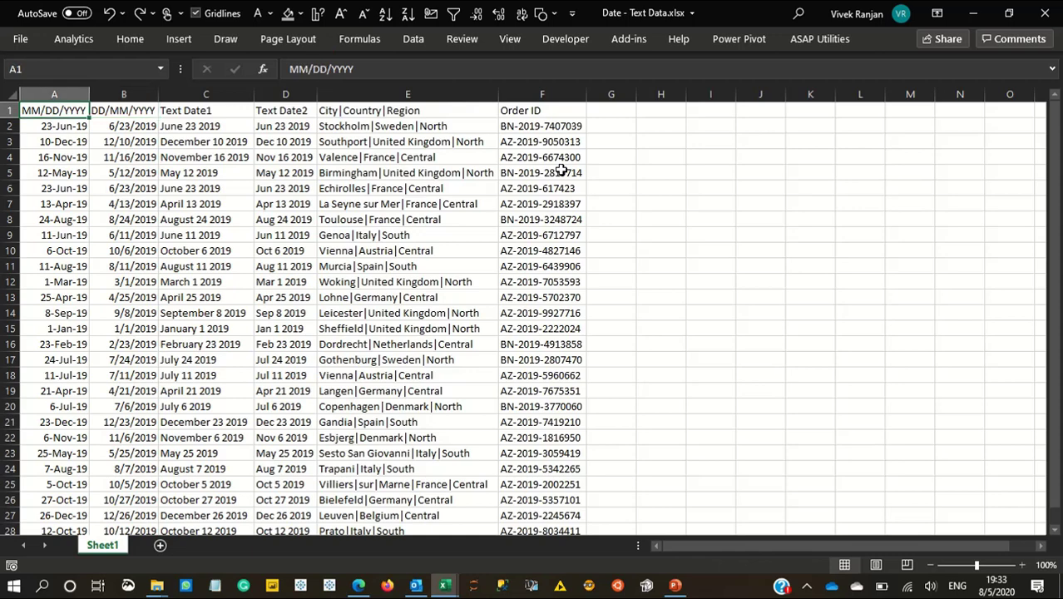
key("Down")
key("ctrl+z")
key("Up")
key("Down")
key("Left")
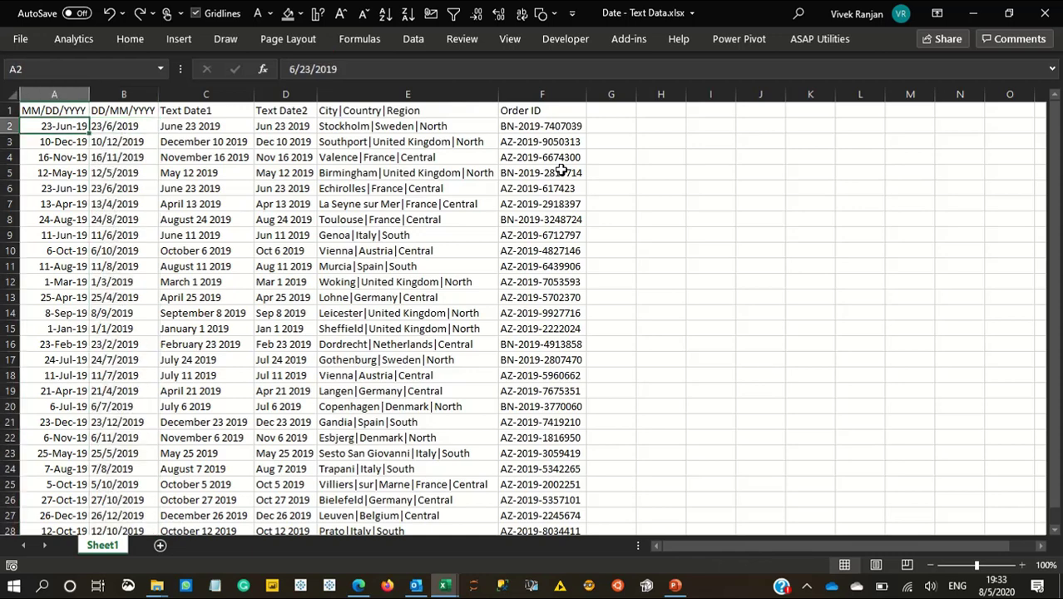
- Create a table with headers from A1:F28 and load it into the Power Query Editor
key("Up")
key("Down")
left_click(409, 40)
left_click(54, 102)
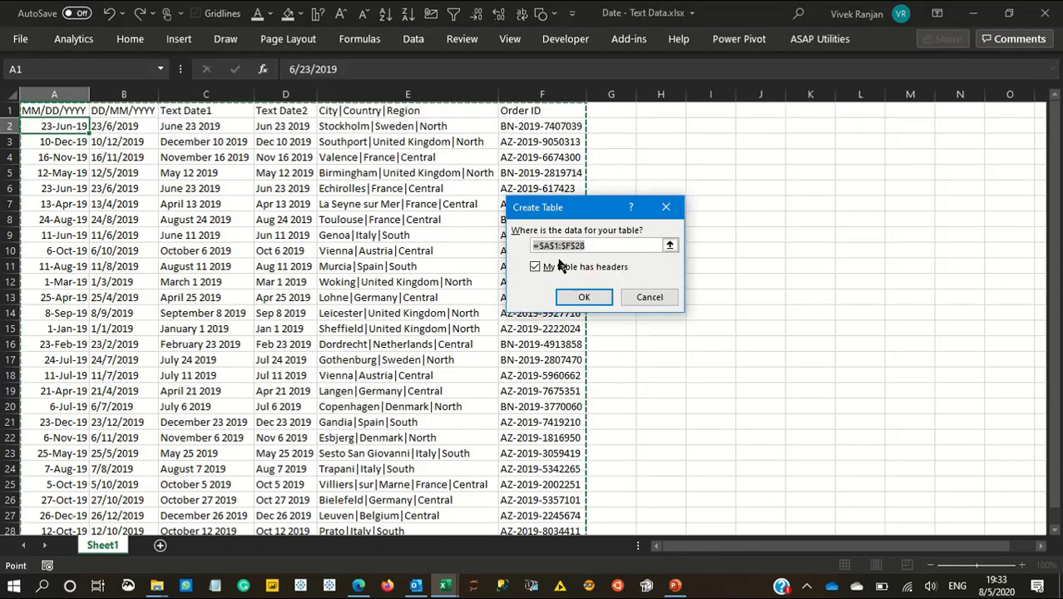
left_click(582, 298)
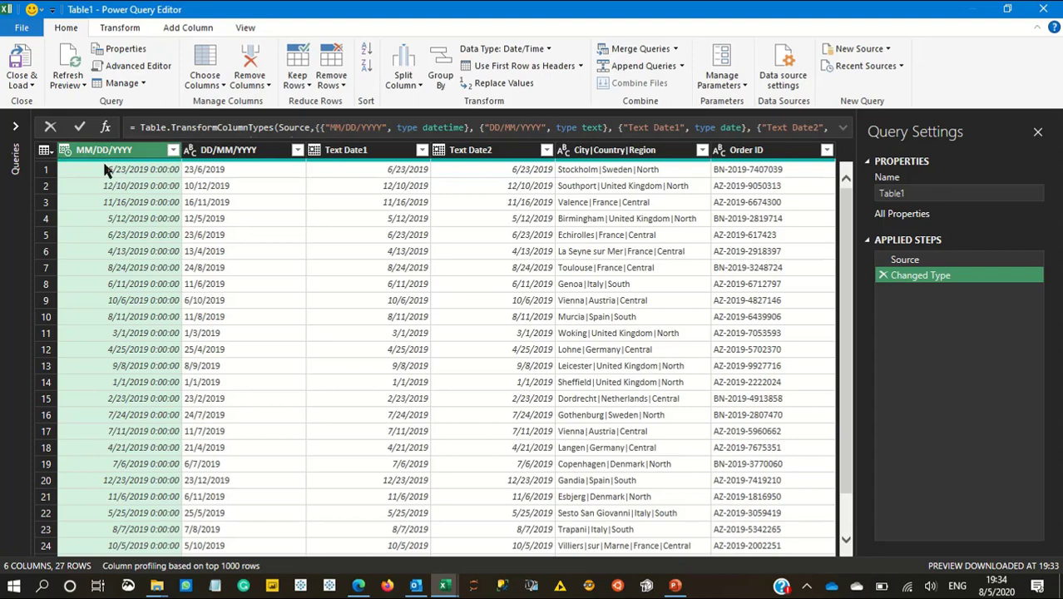
mouse_move(151, 173)
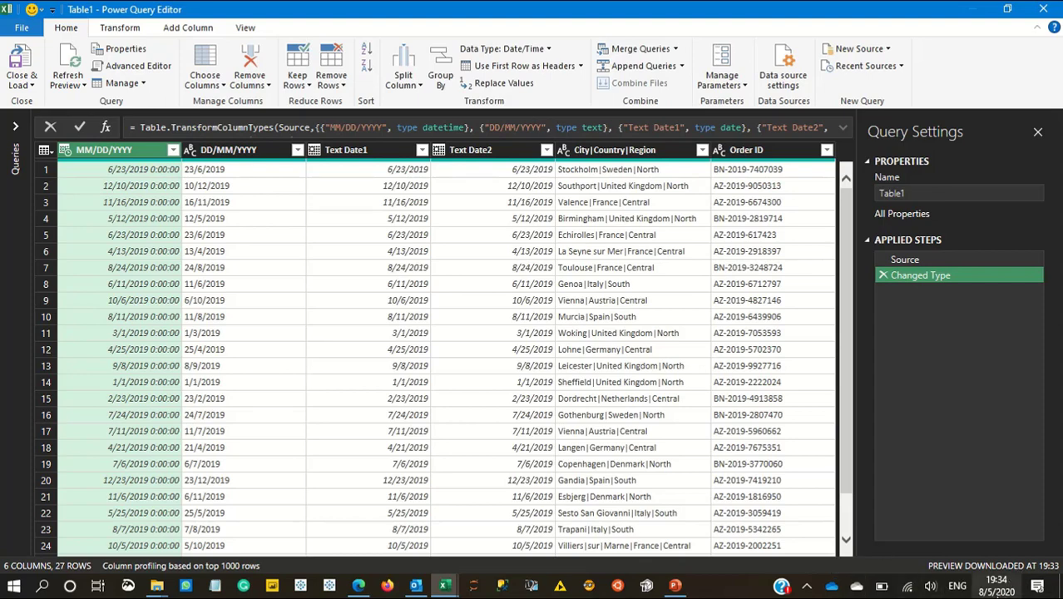
- Examine the data types assigned to the MM/DD/YYYY, DD/MM/YYYY, Text Date1 and Text Date2 columns
mouse_move(1000, 586)
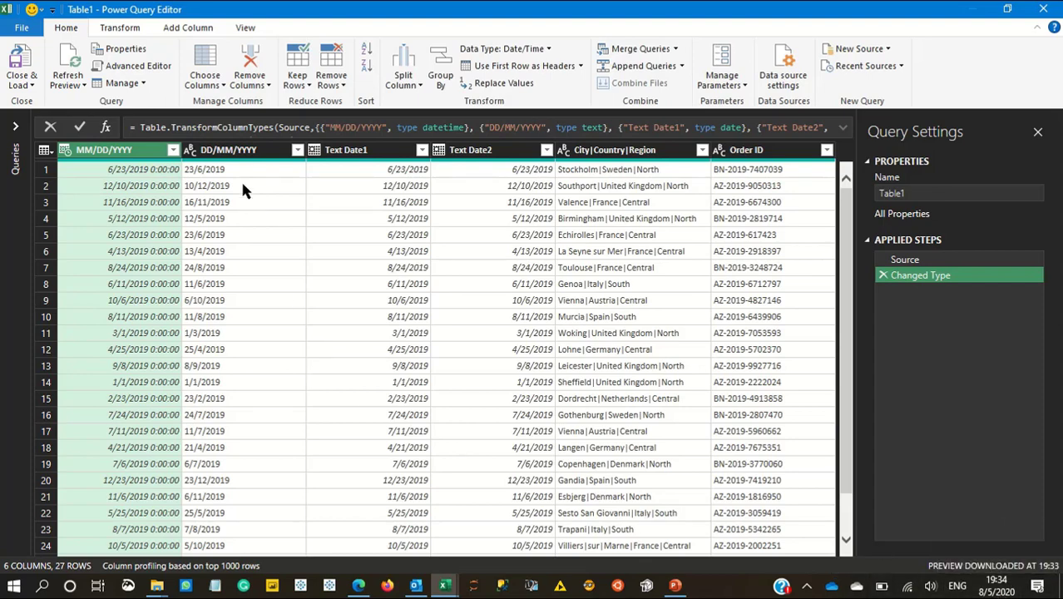
left_click(190, 151)
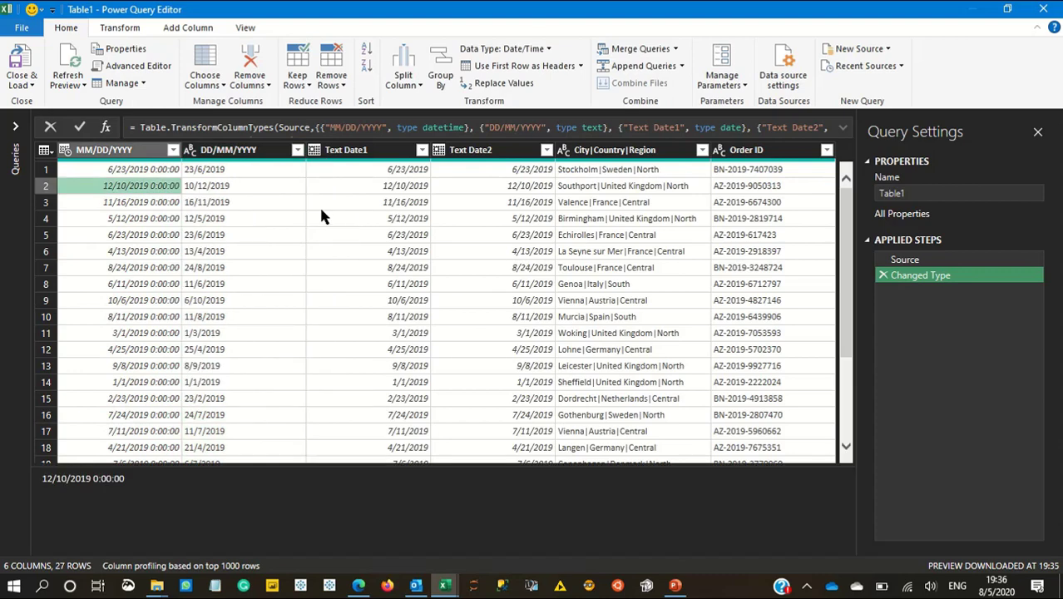
left_click(128, 249)
left_click(477, 234)
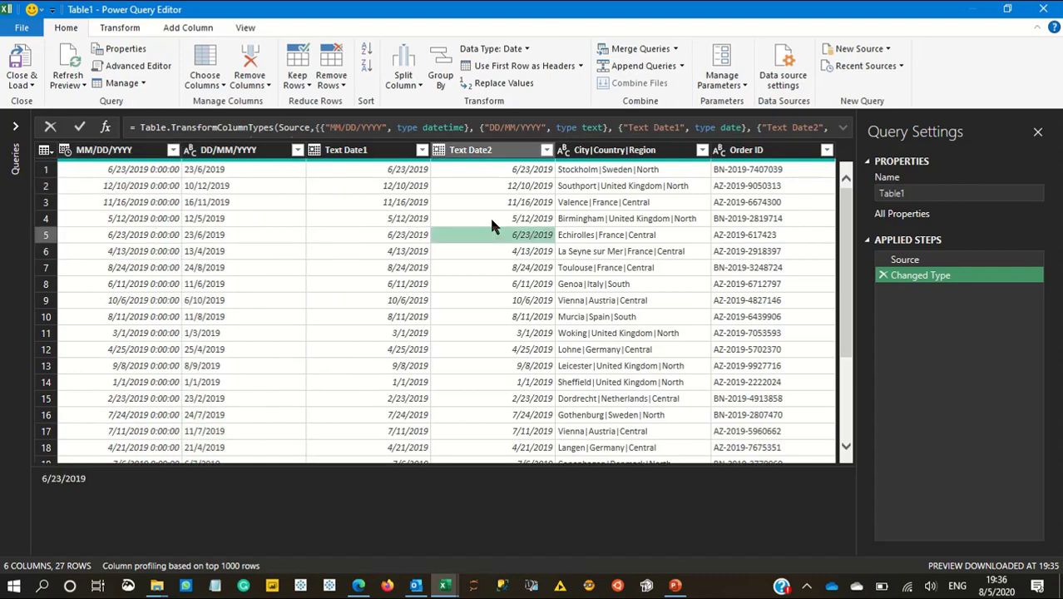
left_click(125, 154)
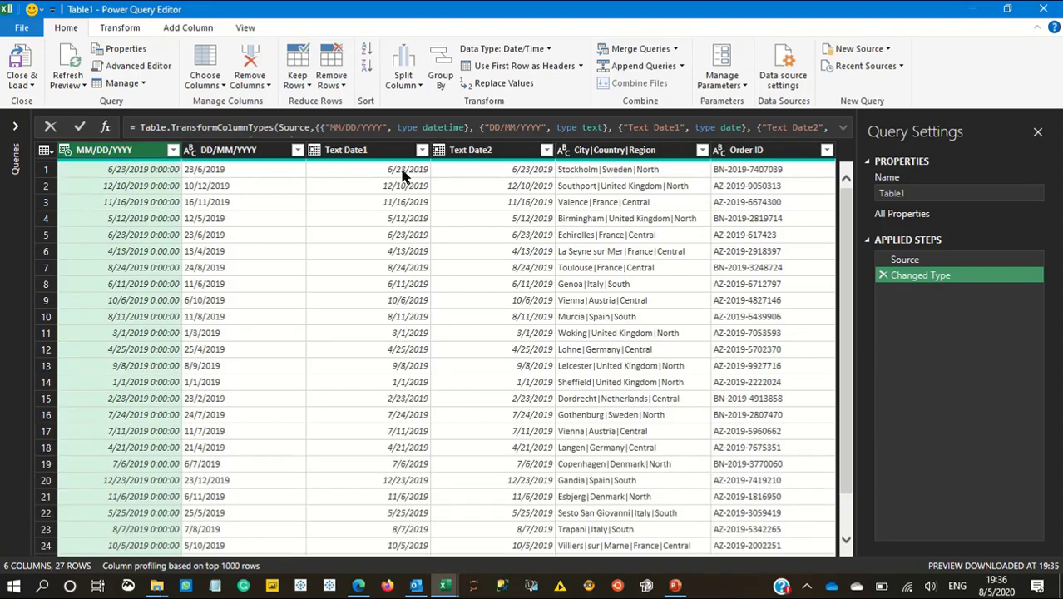
left_click(395, 154)
left_click(487, 154)
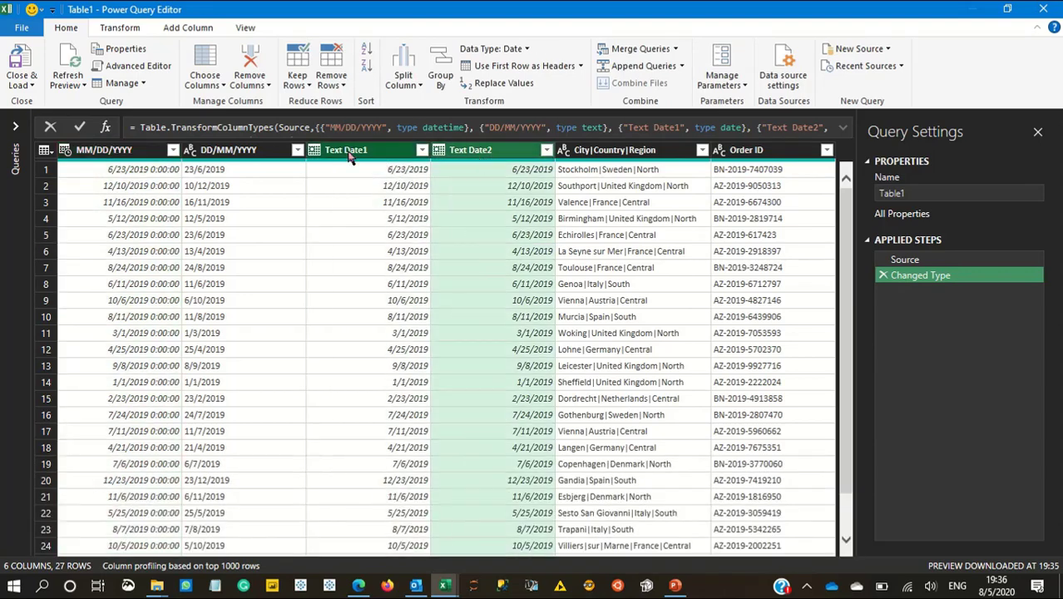
left_click(125, 154, "ctrl")
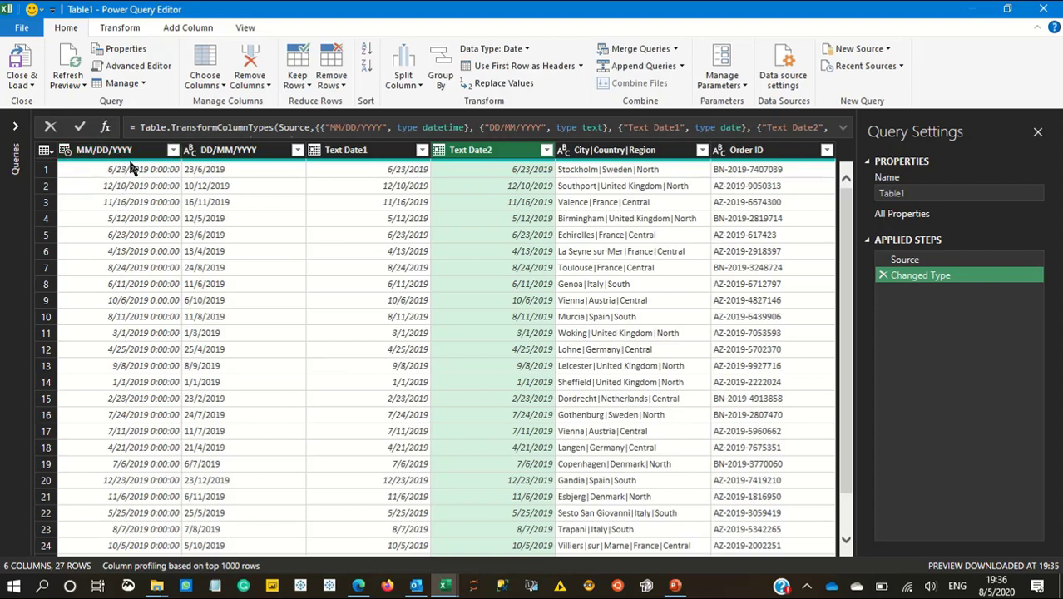
left_click(420, 150)
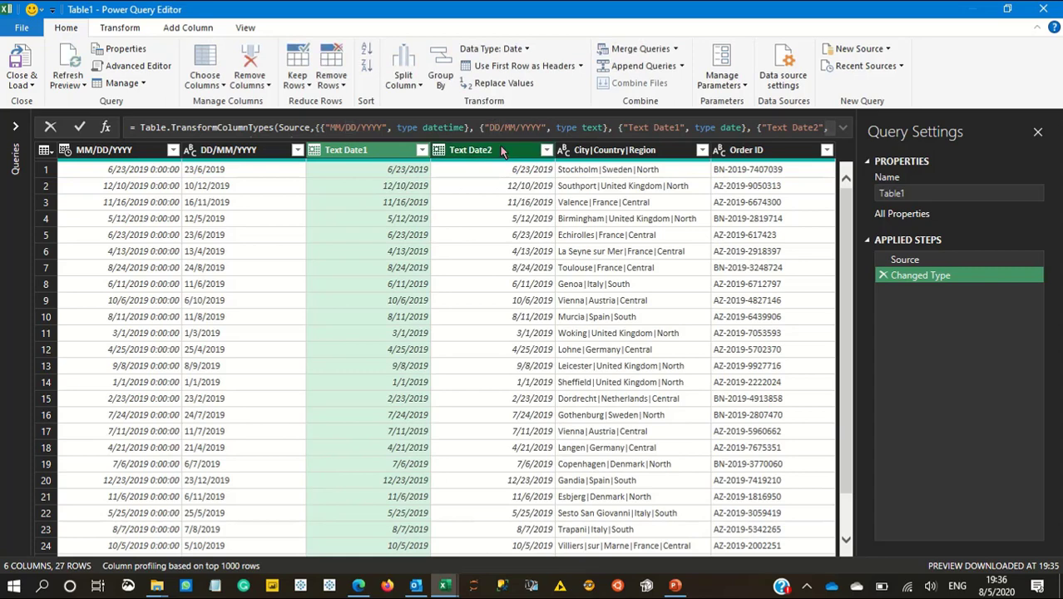
left_click(130, 150)
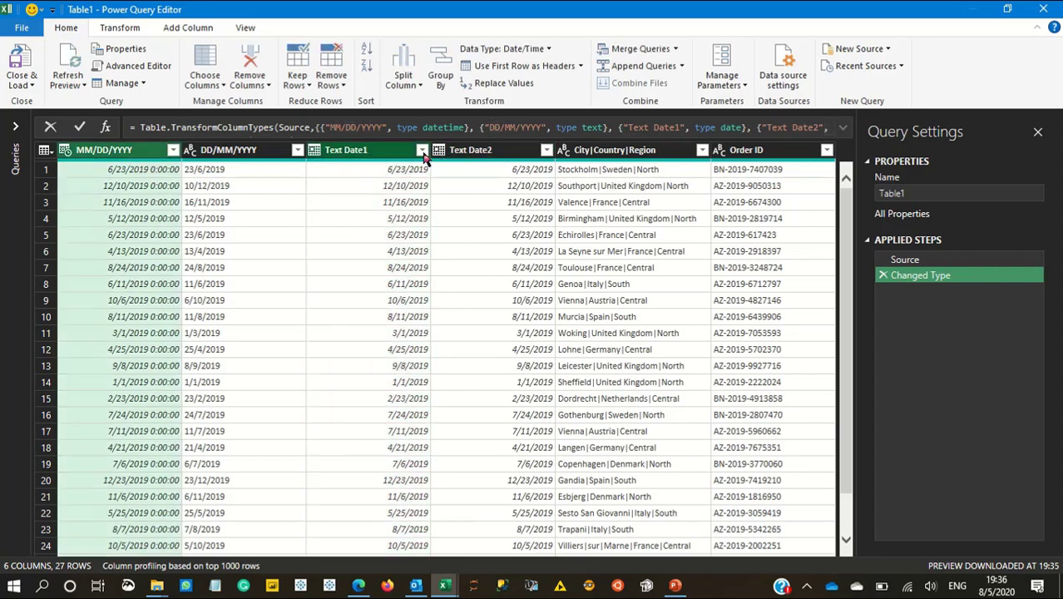
mouse_move(1001, 592)
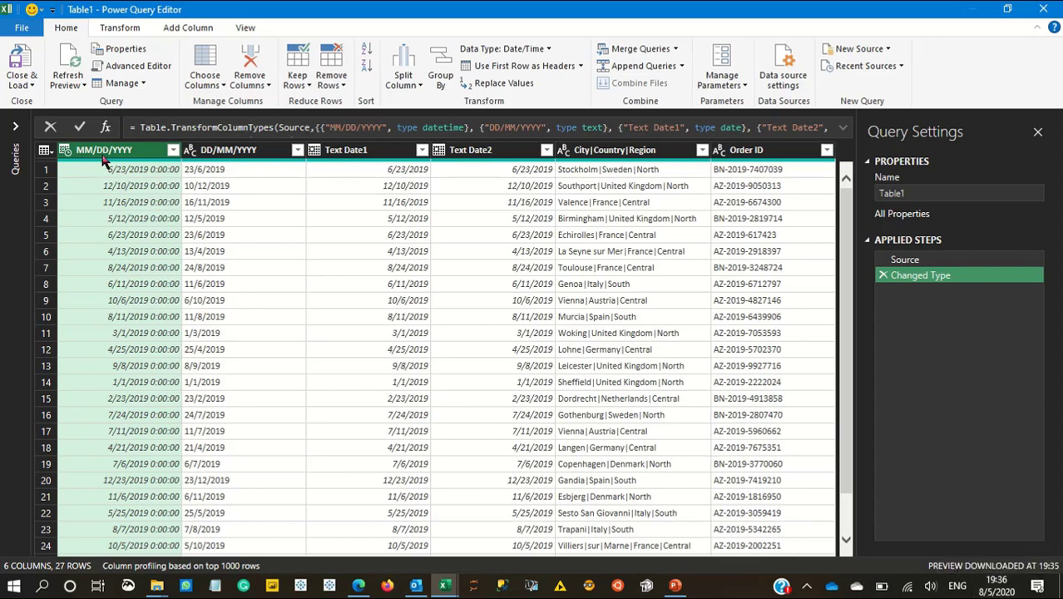
left_click(391, 157)
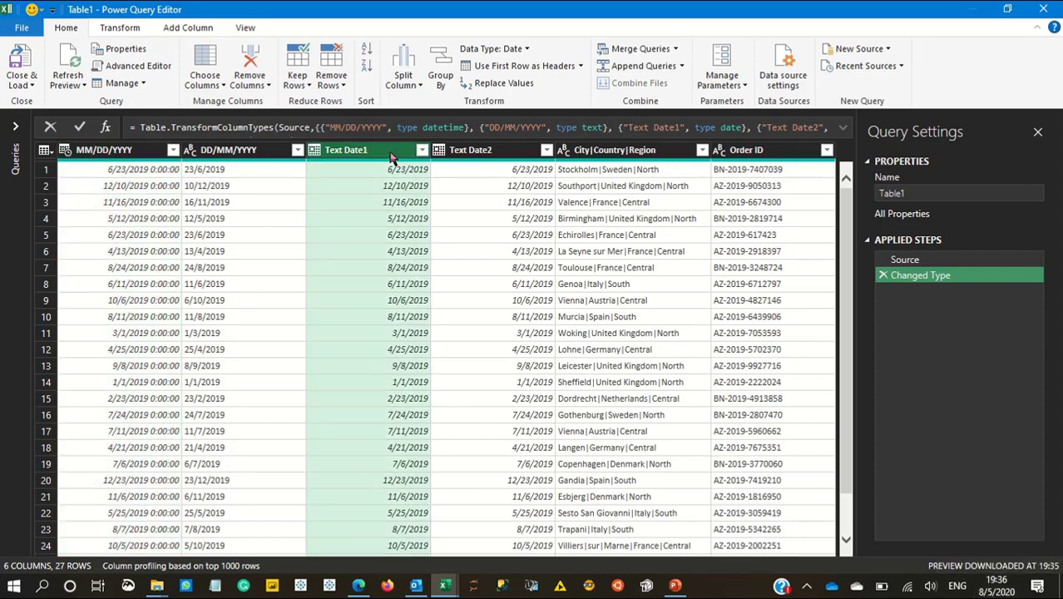
left_click(503, 159)
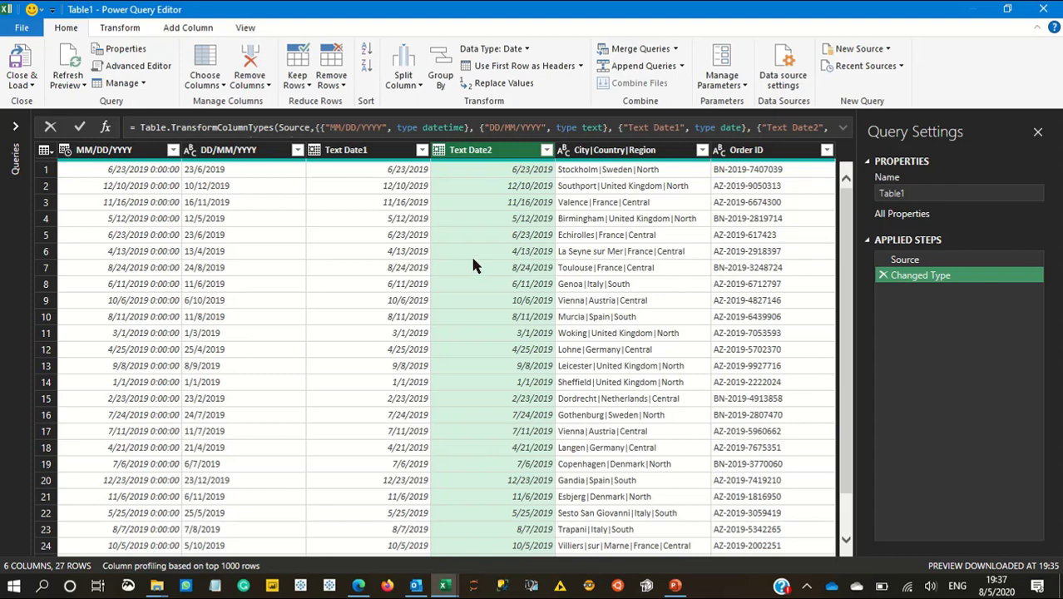
left_click(223, 158)
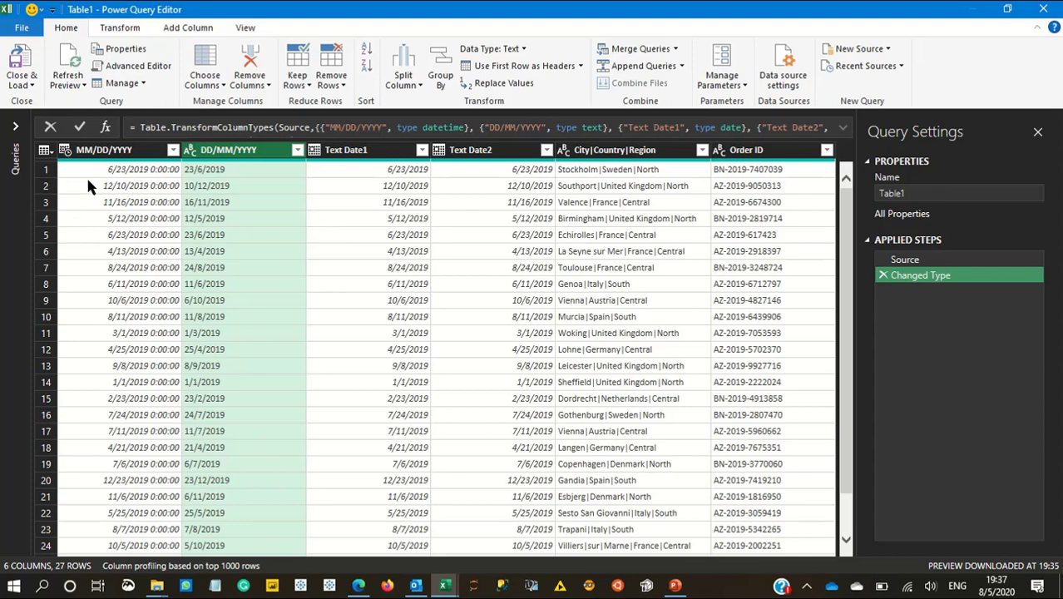
- Try to convert the DD/MM/YYYY column to the Date type, adding the conversion as a new step
left_click(190, 151)
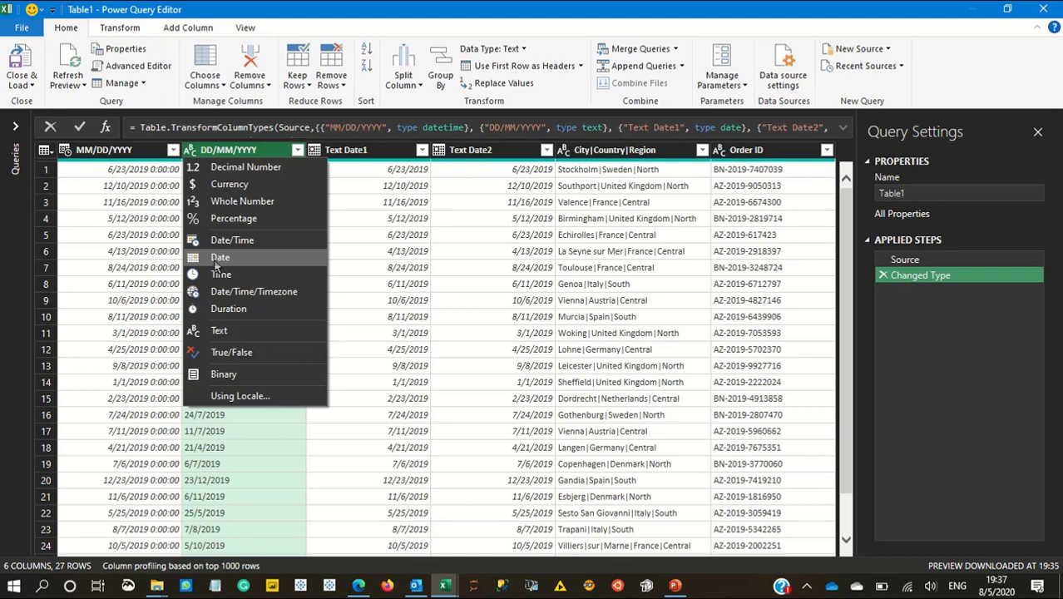
left_click(216, 262)
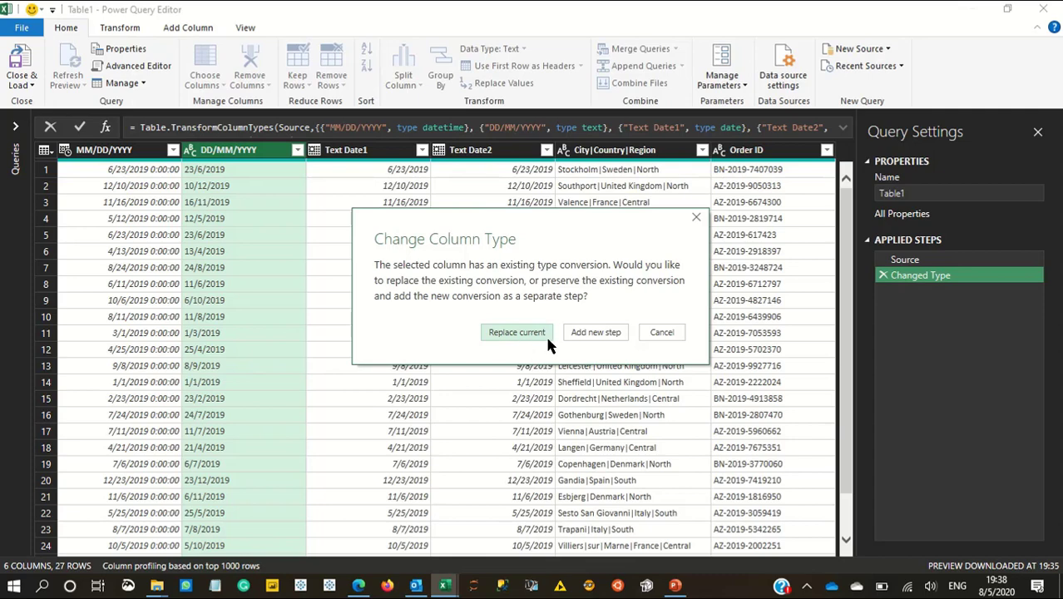
left_click(611, 333)
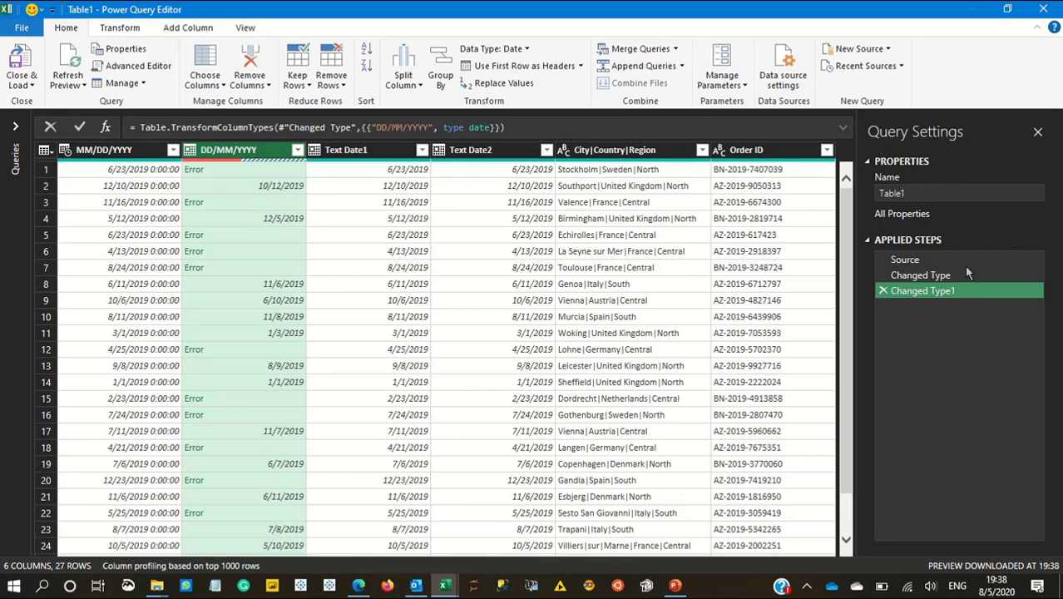
- Compare the DD/MM/YYYY column before and after the added Date conversion, and delete that conversion from the applied steps
left_click_drag(919, 275, 771, 243)
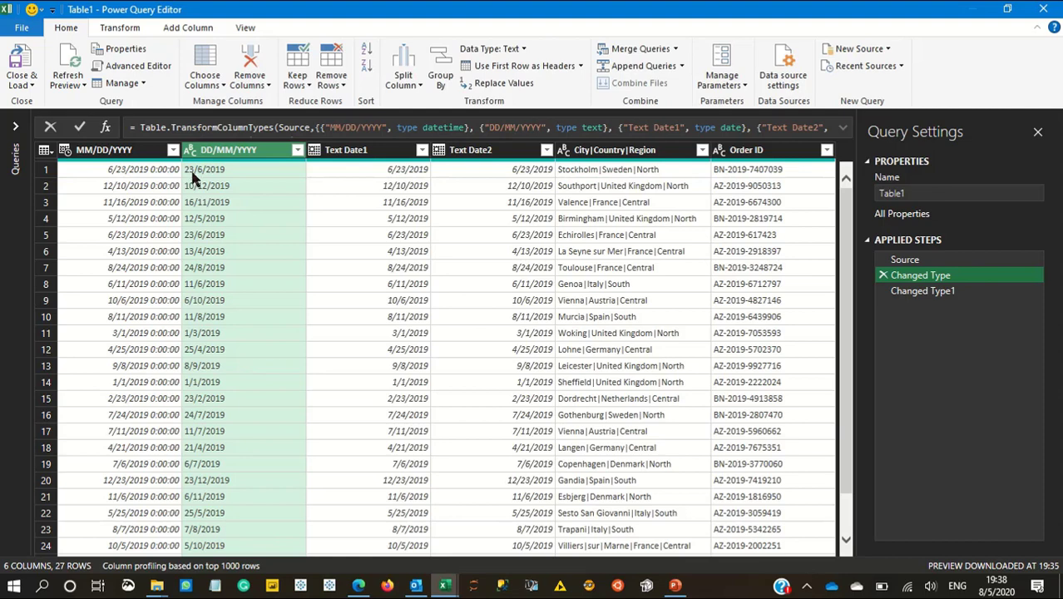
left_click(937, 290)
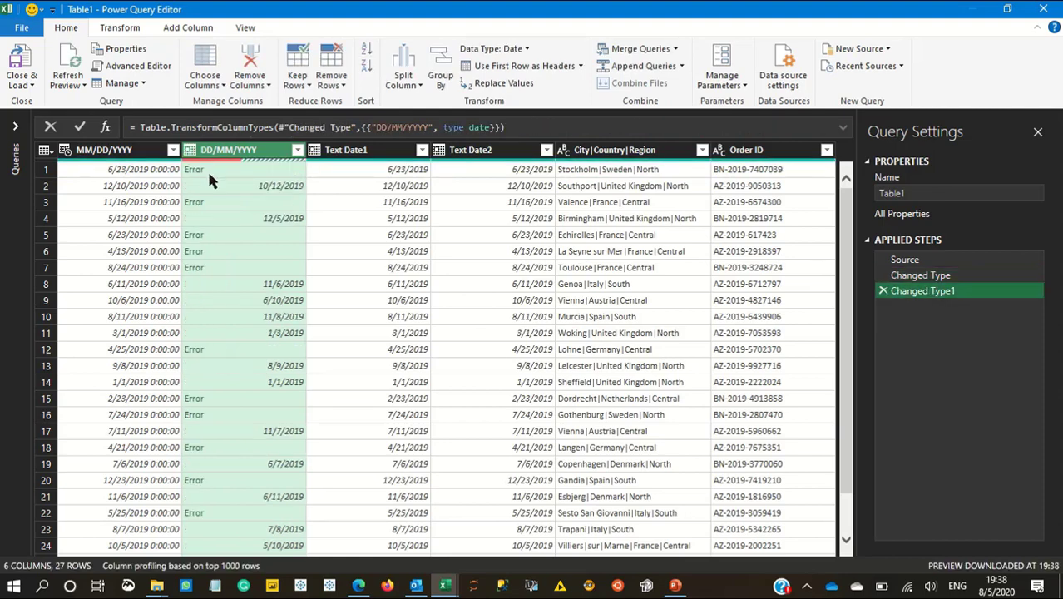
left_click(883, 292)
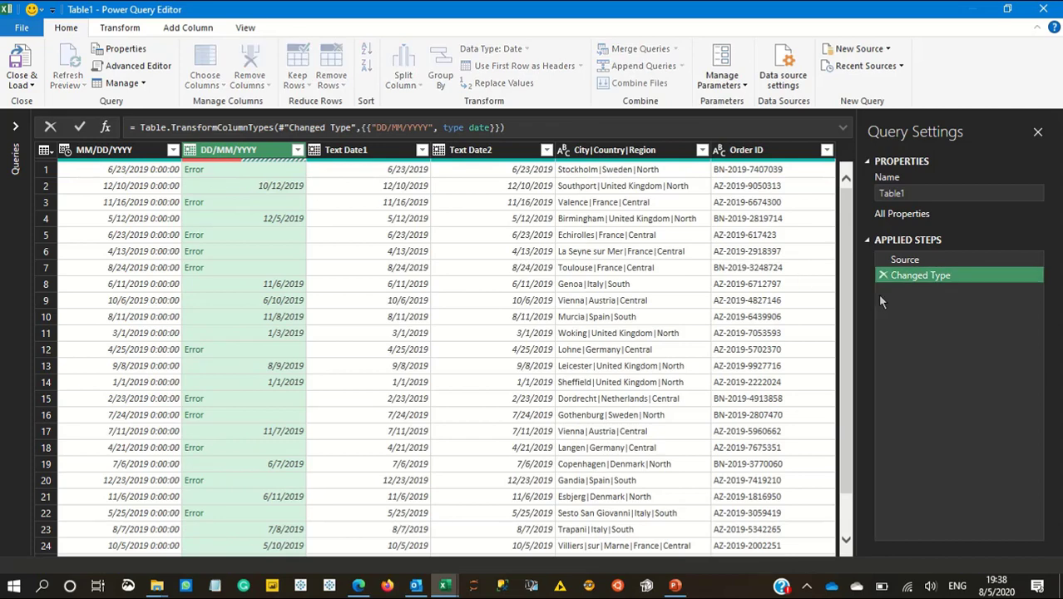
- Convert the DD/MM/YYYY column to the Date type using the English (Switzerland) locale
left_click(190, 150)
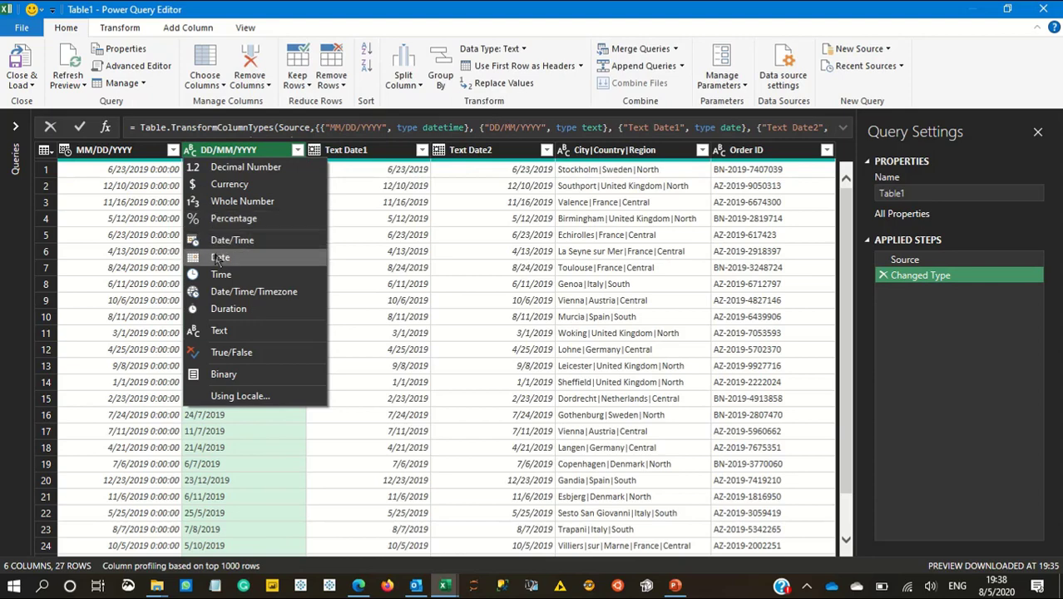
left_click(240, 400)
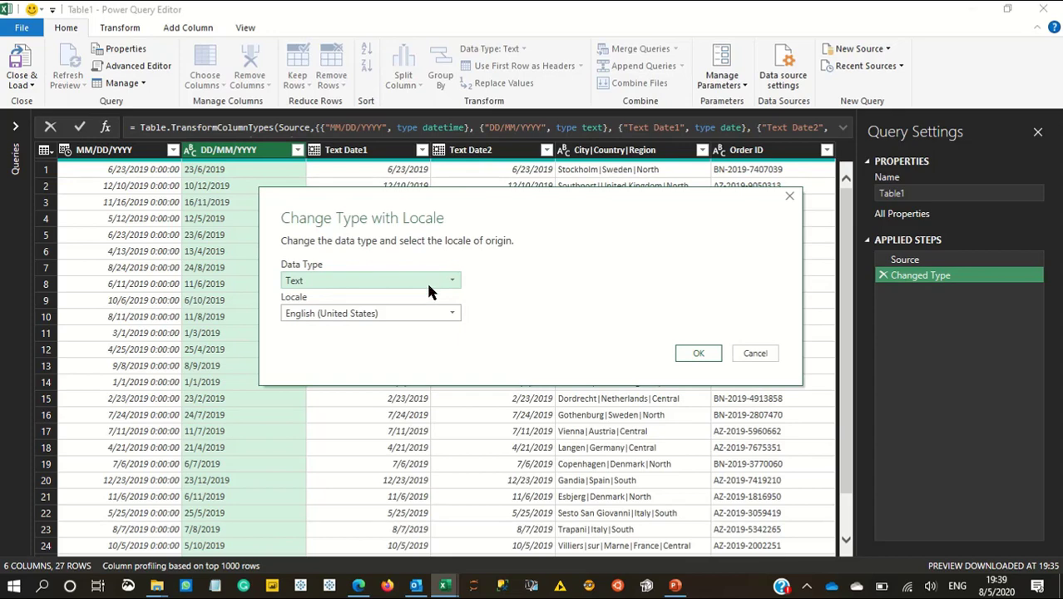
left_click(352, 281)
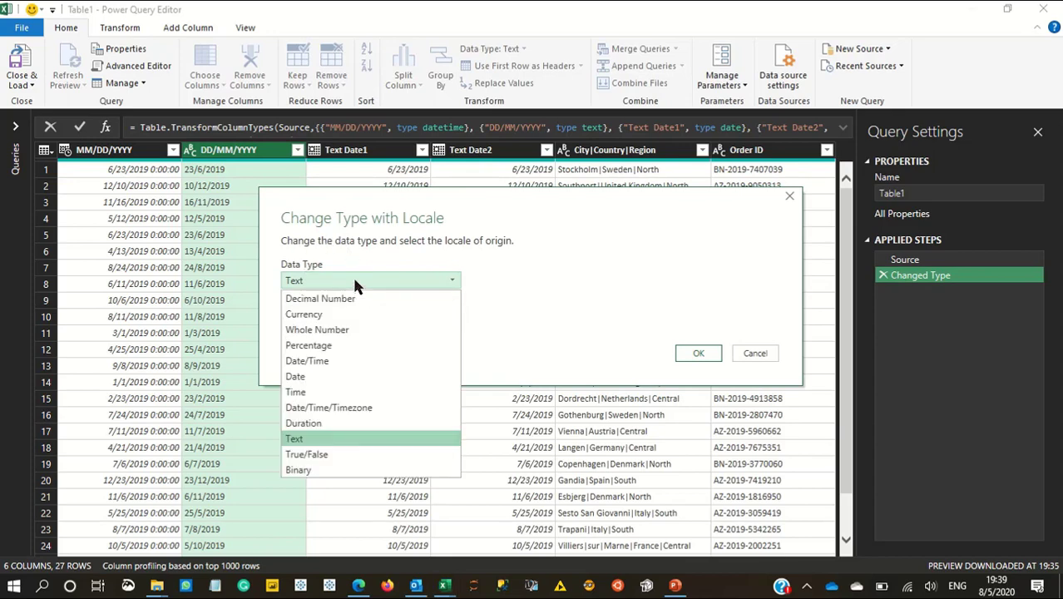
left_click(320, 376)
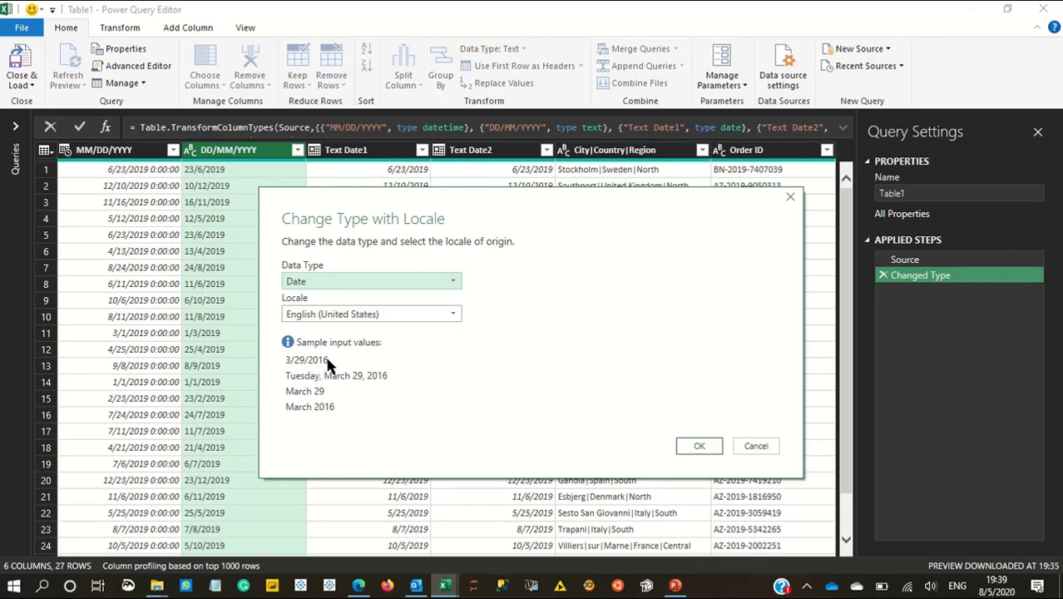
left_click(368, 314)
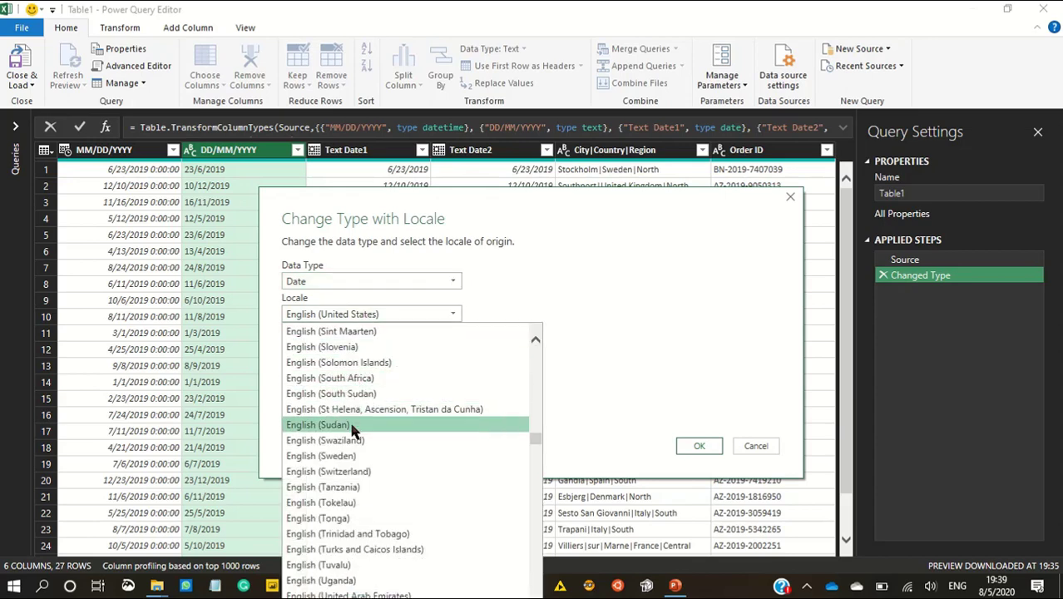
left_click(347, 471)
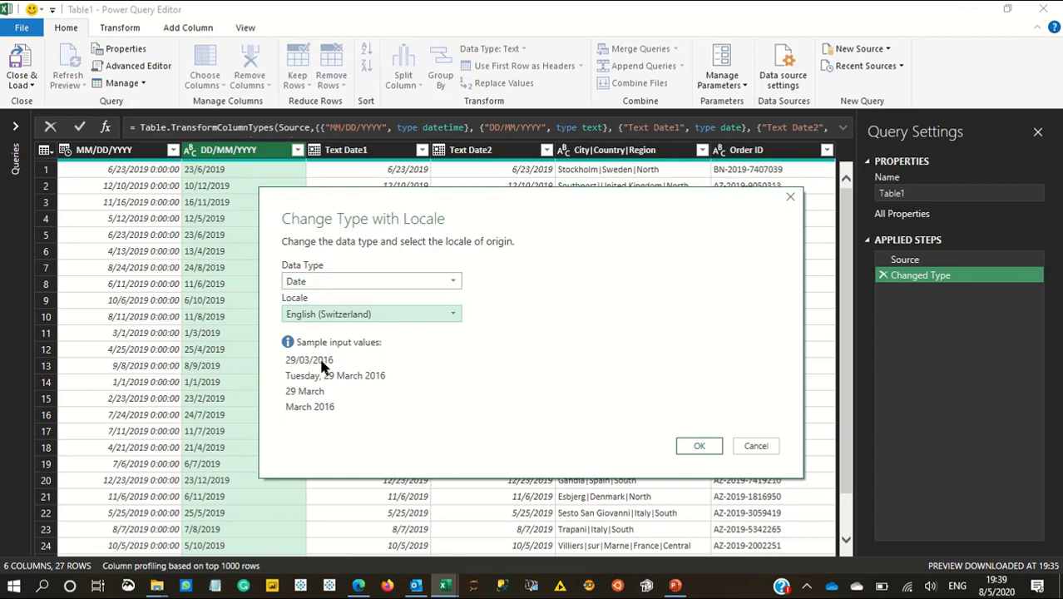
left_click(702, 444)
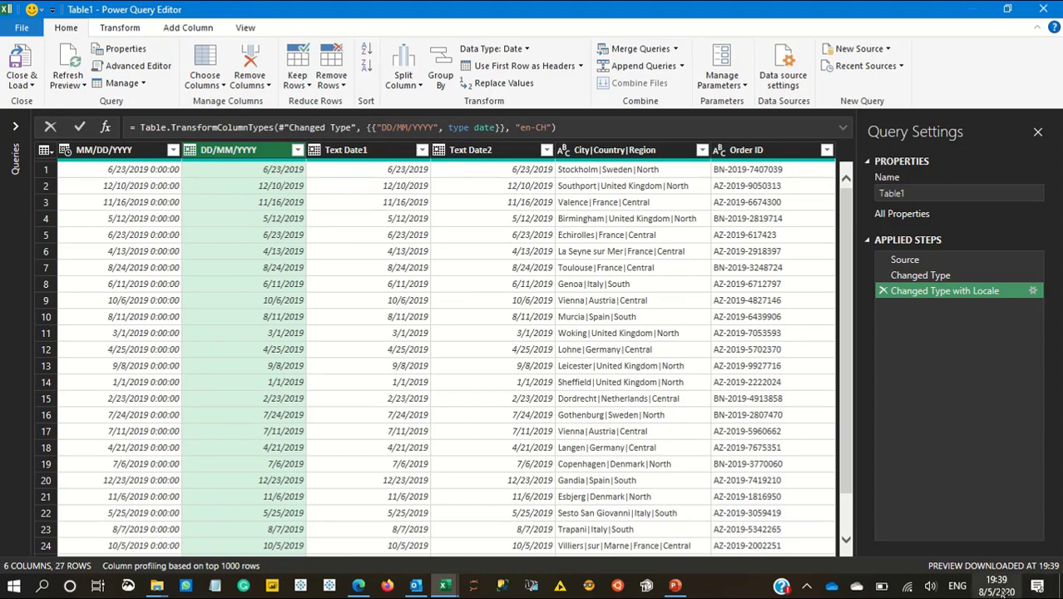
- Preview the English (Saint Kitts and Nevis) and English (Palau) locales in the DD/MM/YYYY conversion's settings without applying them
left_click(190, 149)
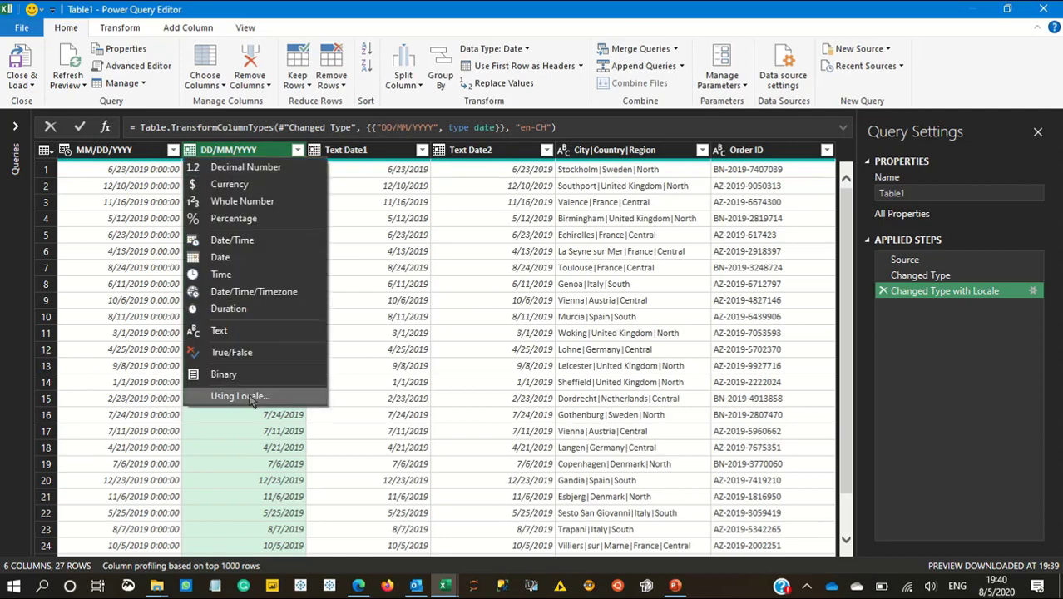
left_click(1016, 333)
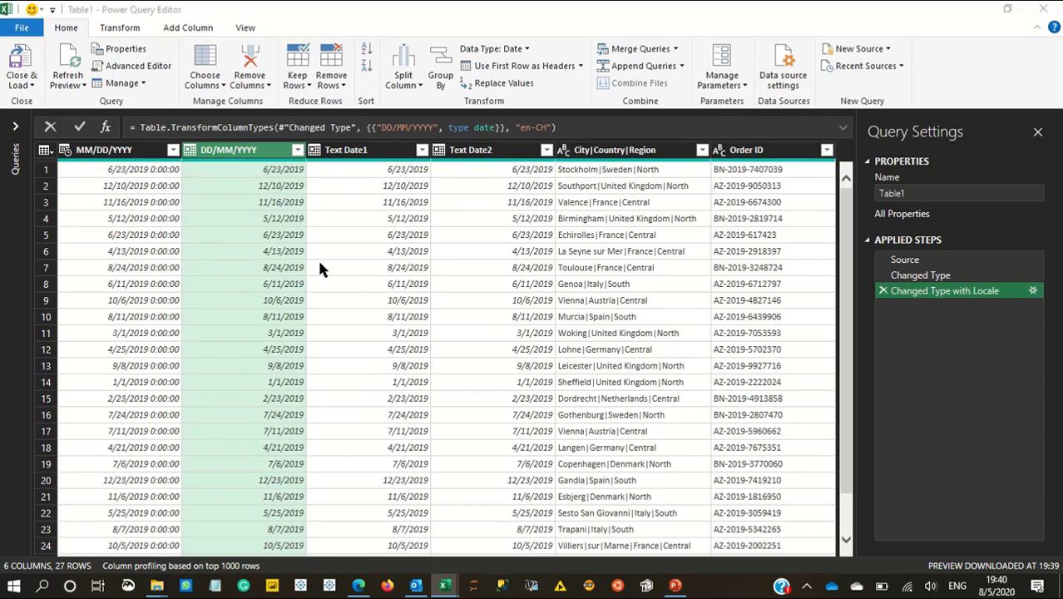
left_click(1032, 291)
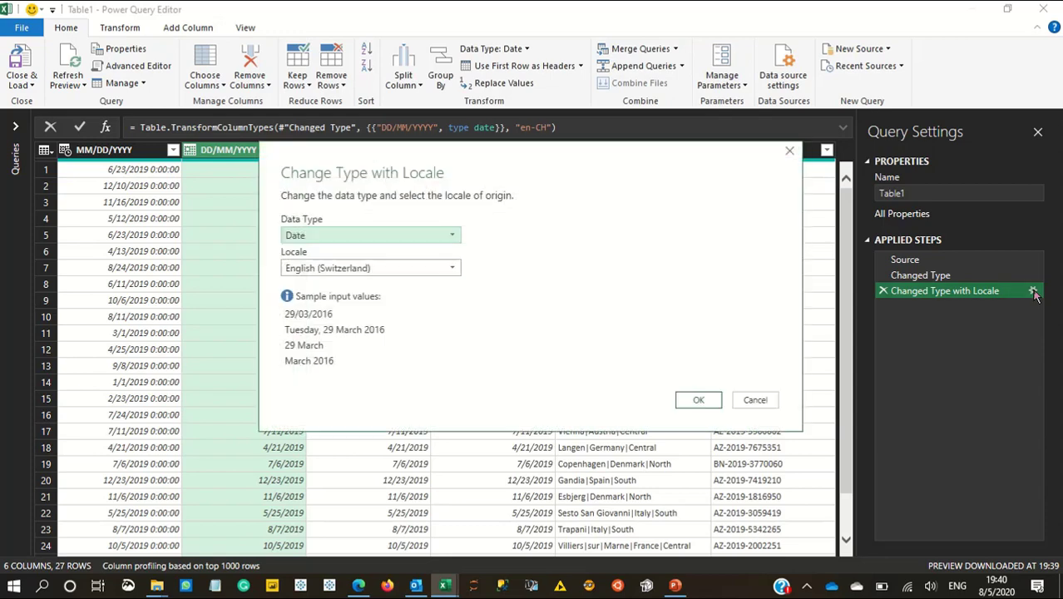
left_click(375, 267)
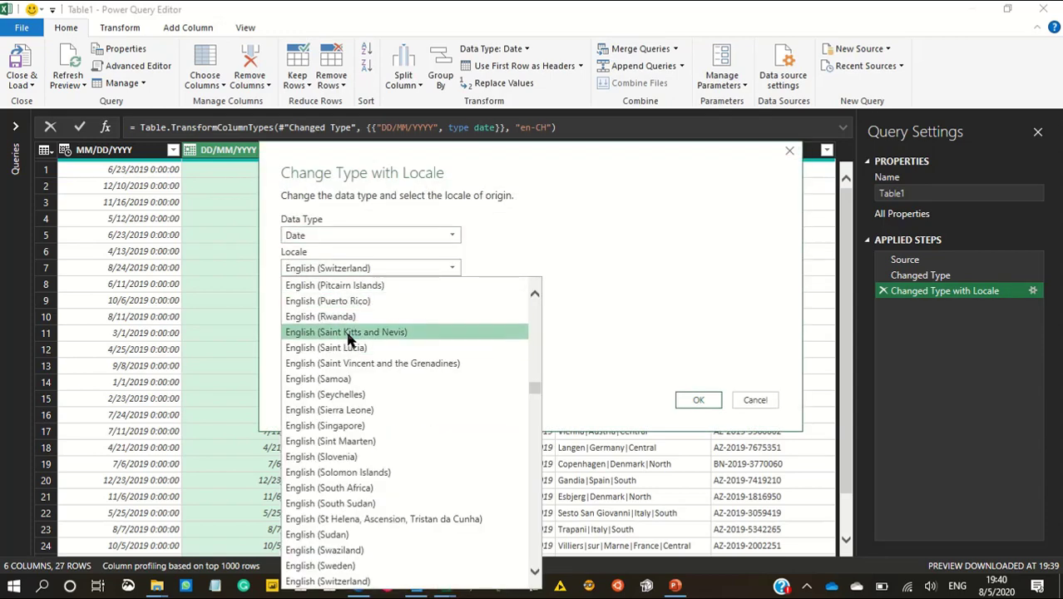
left_click(351, 334)
left_click(351, 270)
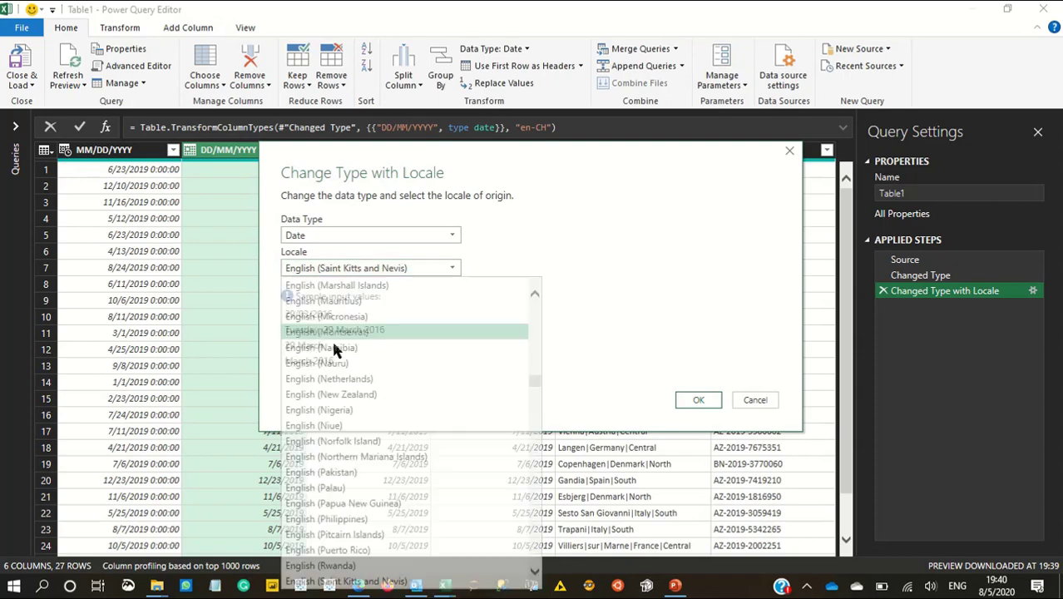
left_click(377, 454)
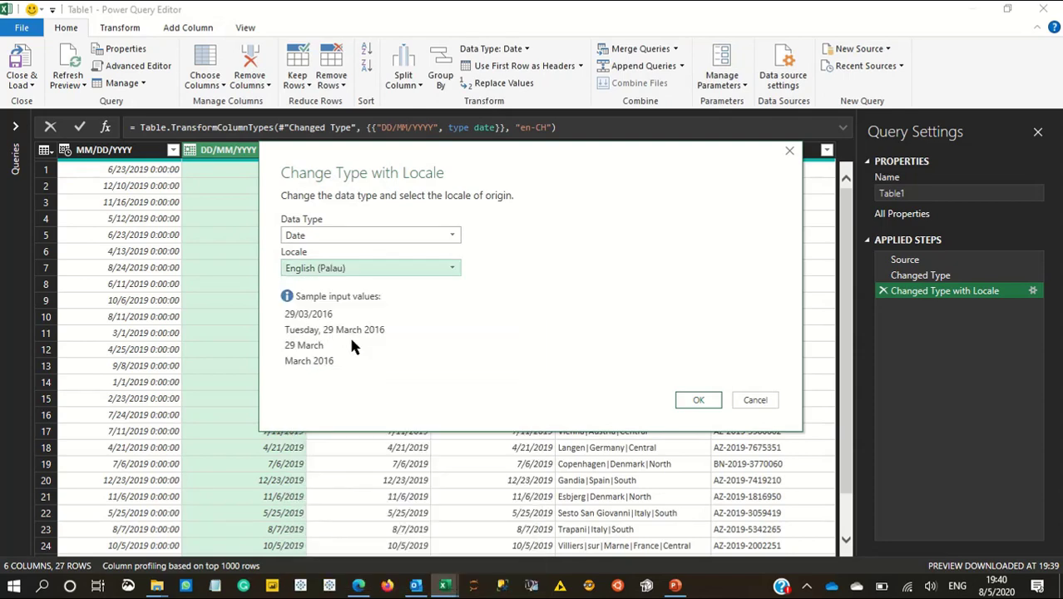
left_click(758, 401)
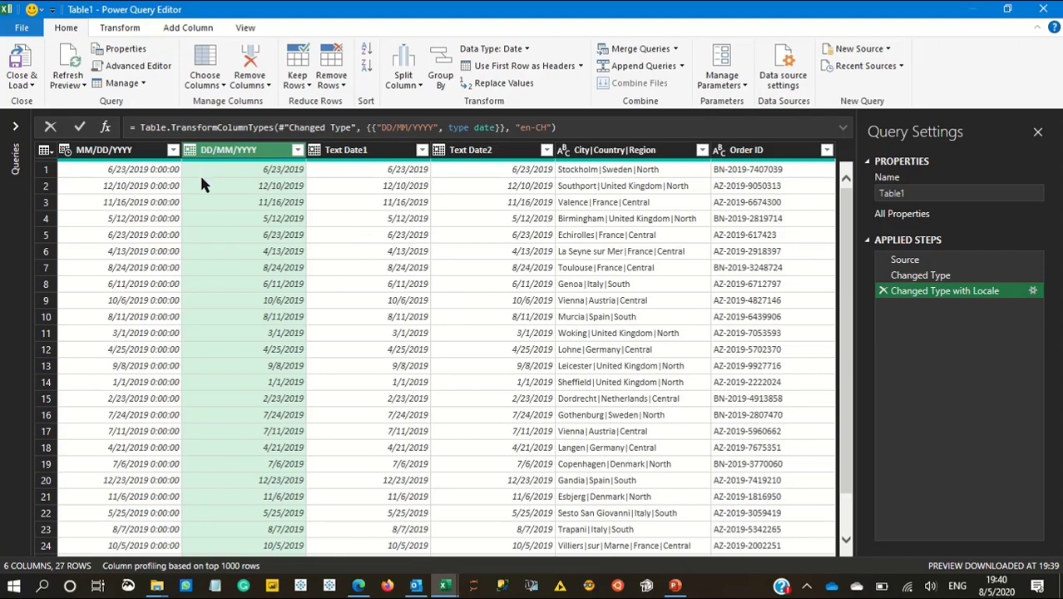
- Change the data type of the MM/DD/YYYY column to Date
left_click(64, 150)
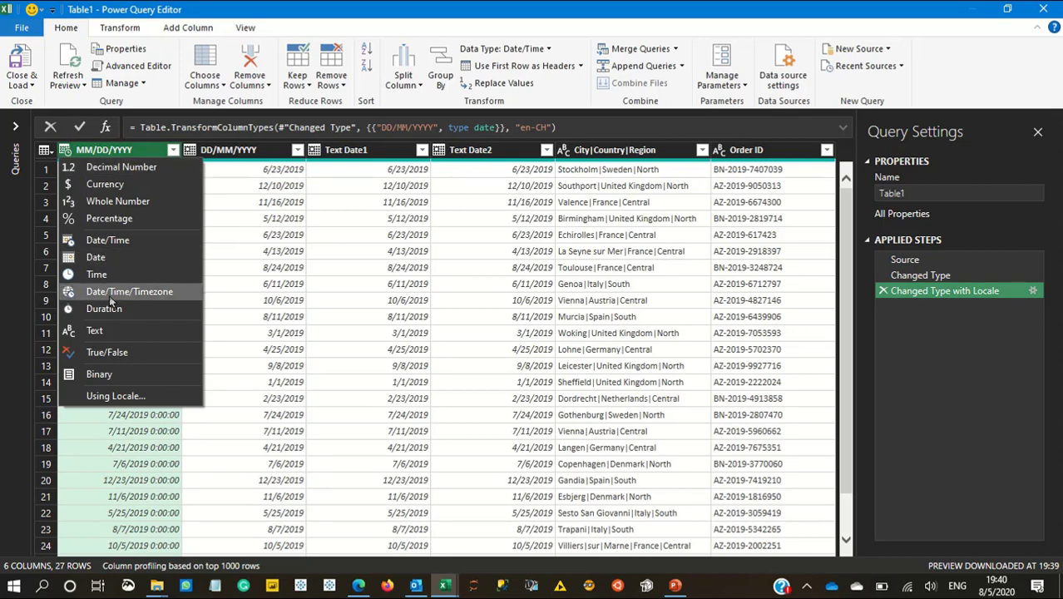
left_click(96, 257)
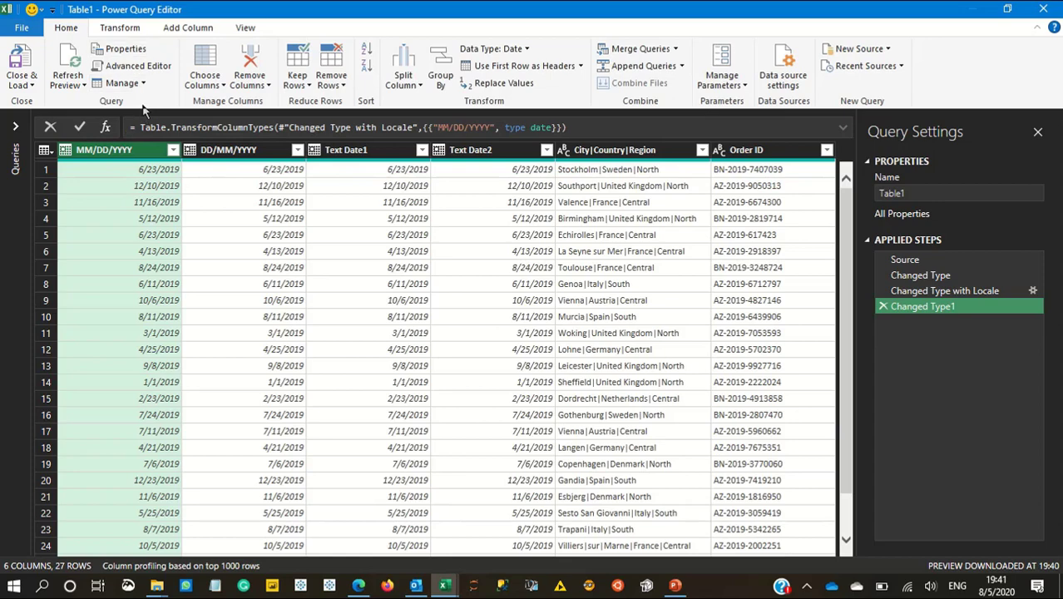
- Add a Year column extracted from the MM/DD/YYYY dates
left_click(187, 30)
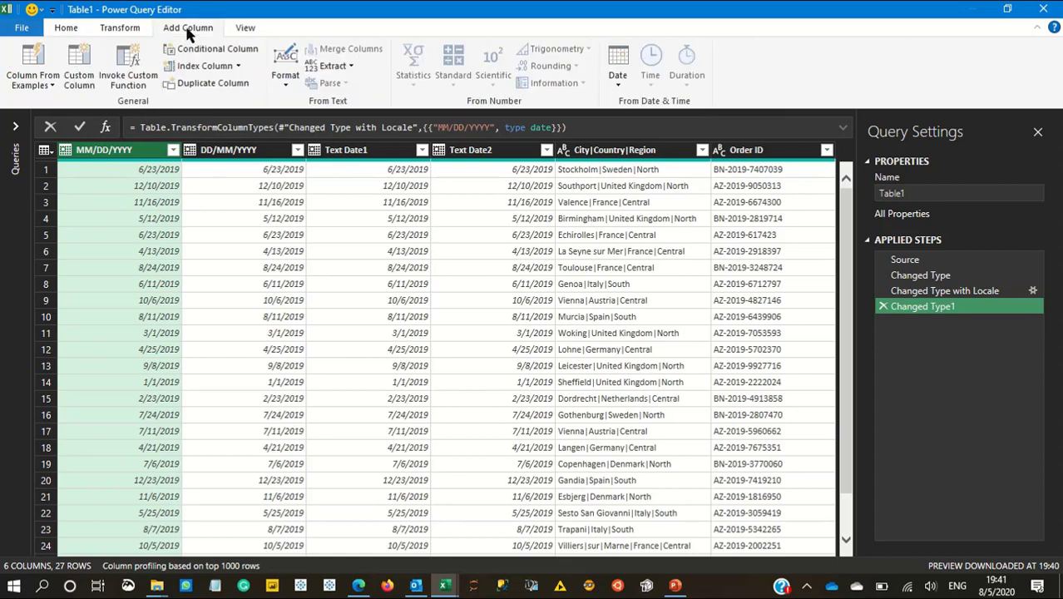
left_click(612, 82)
mouse_move(572, 152)
left_click(434, 152)
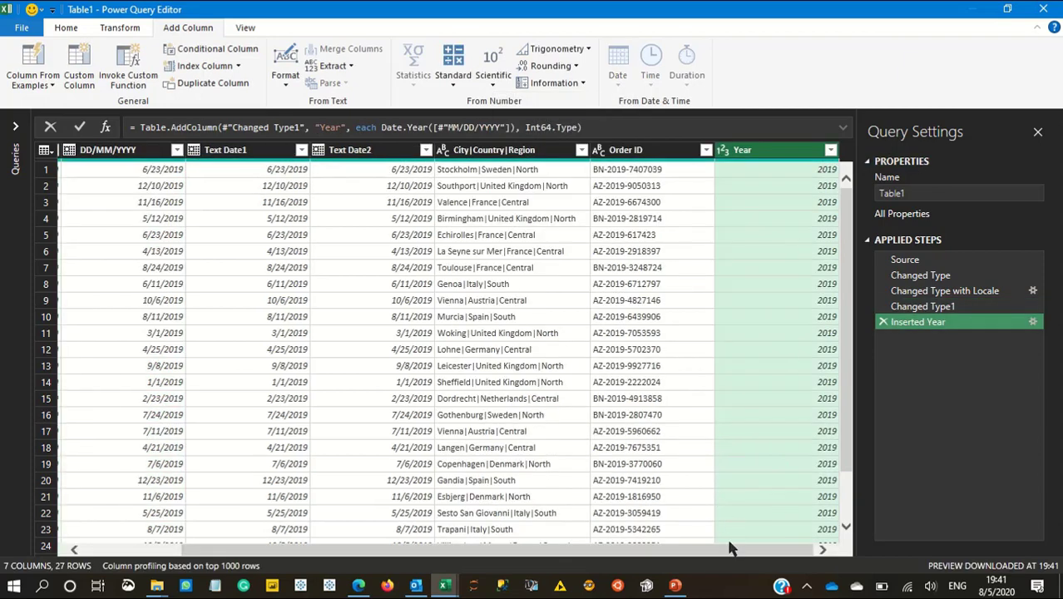
- Add a Name of Month column based on the MM/DD/YYYY column and inspect its first value
left_click_drag(712, 553, 159, 515)
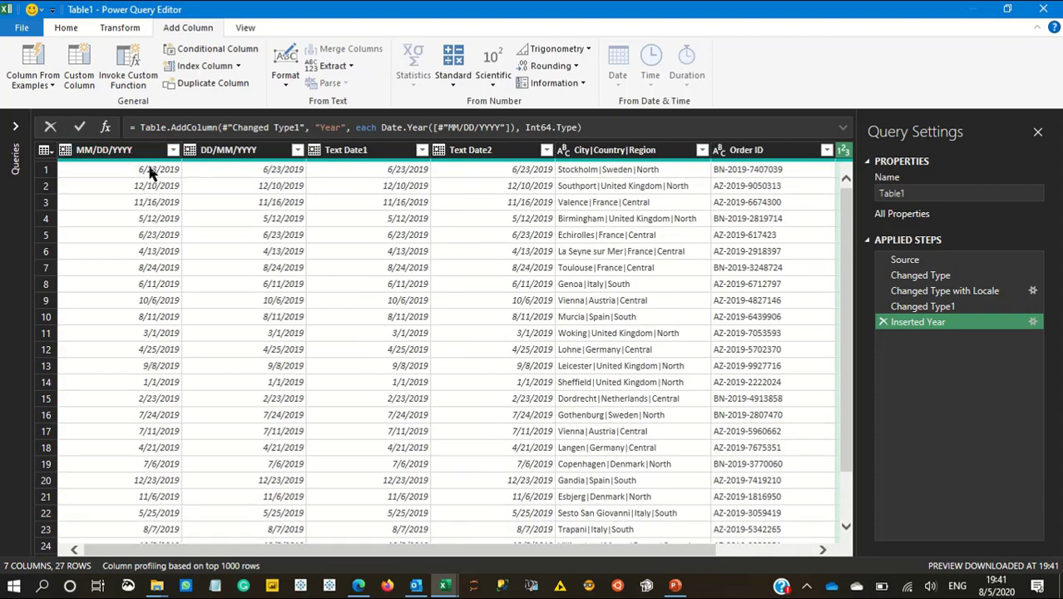
left_click(127, 157)
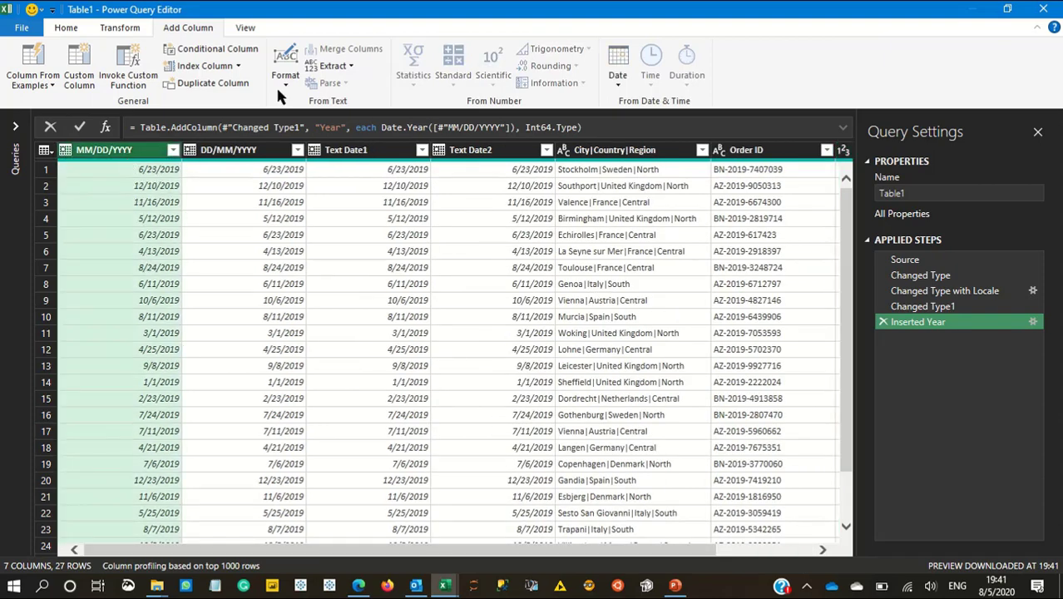
left_click(617, 76)
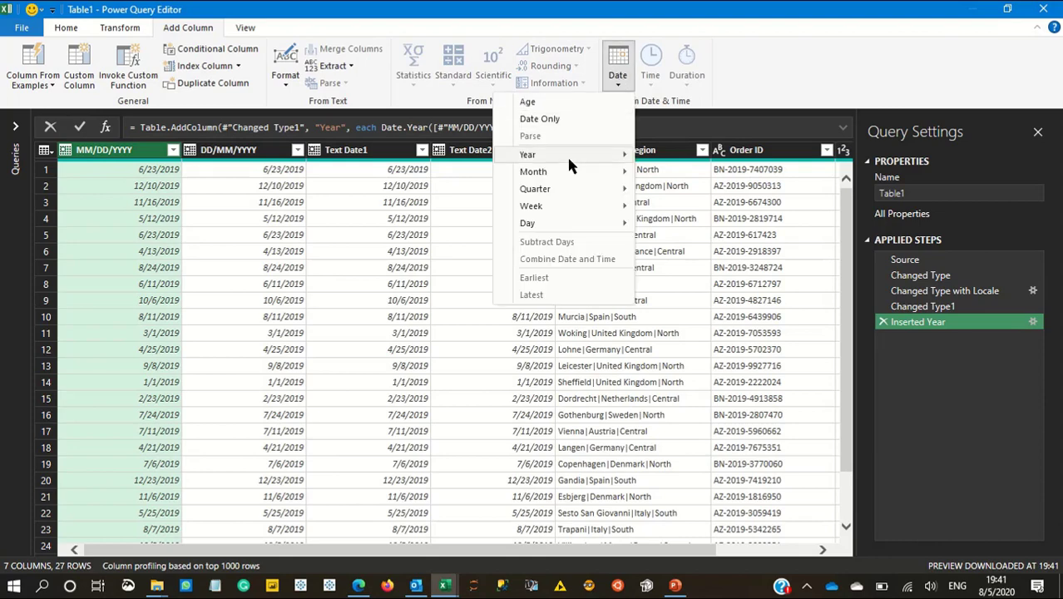
mouse_move(560, 172)
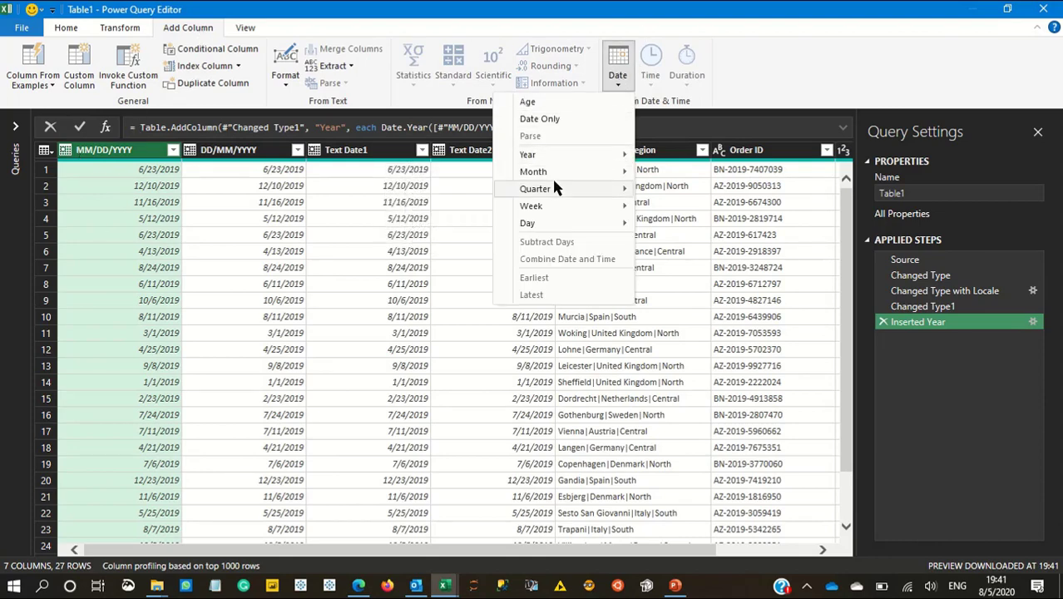
mouse_move(549, 170)
left_click(448, 241)
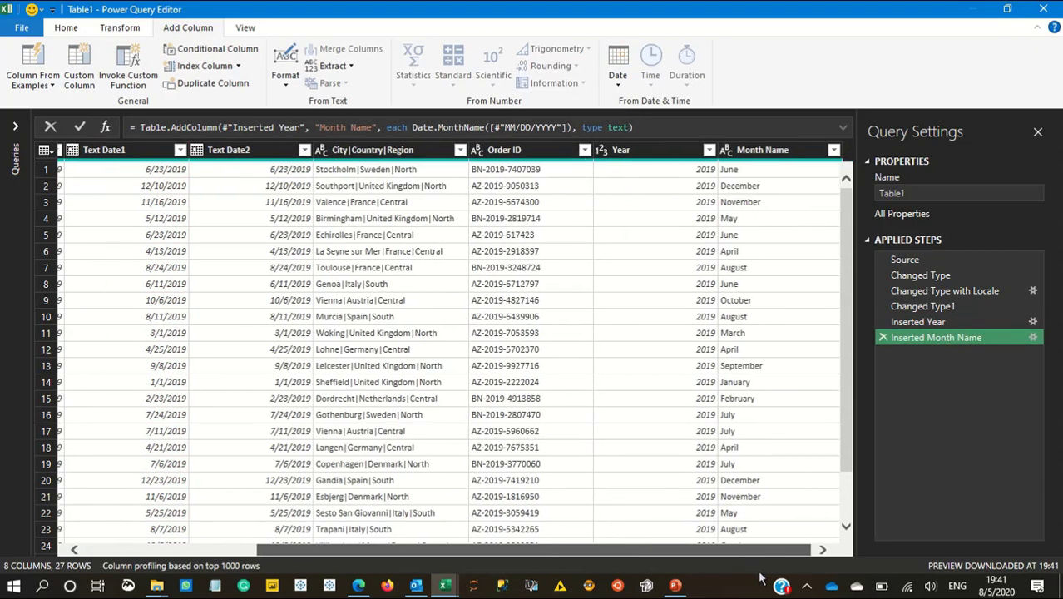
left_click(762, 169)
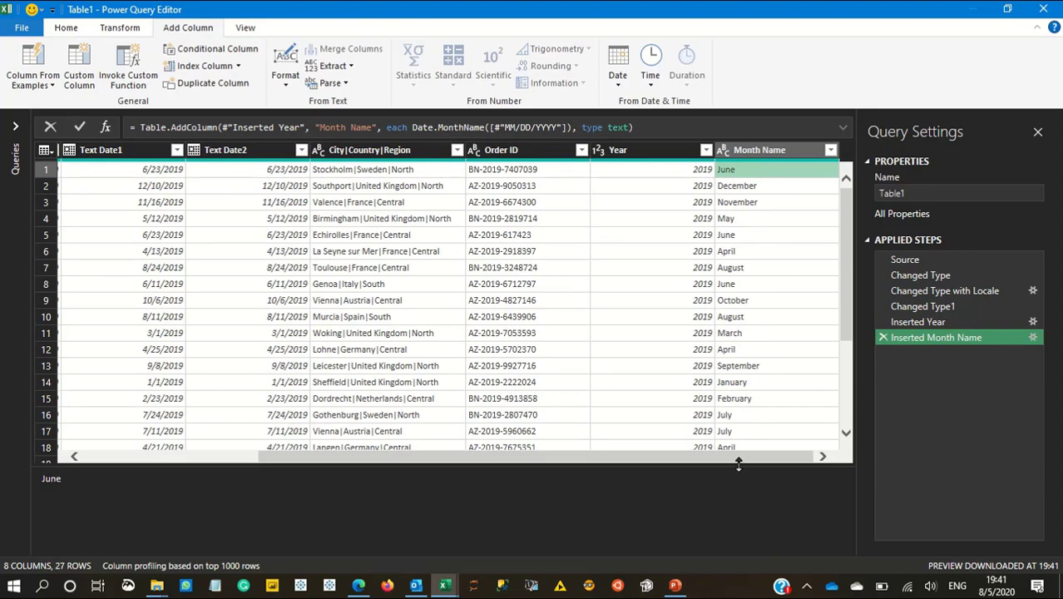
- Add a Days in Month column derived from the MM/DD/YYYY column
left_click_drag(738, 464, 351, 493)
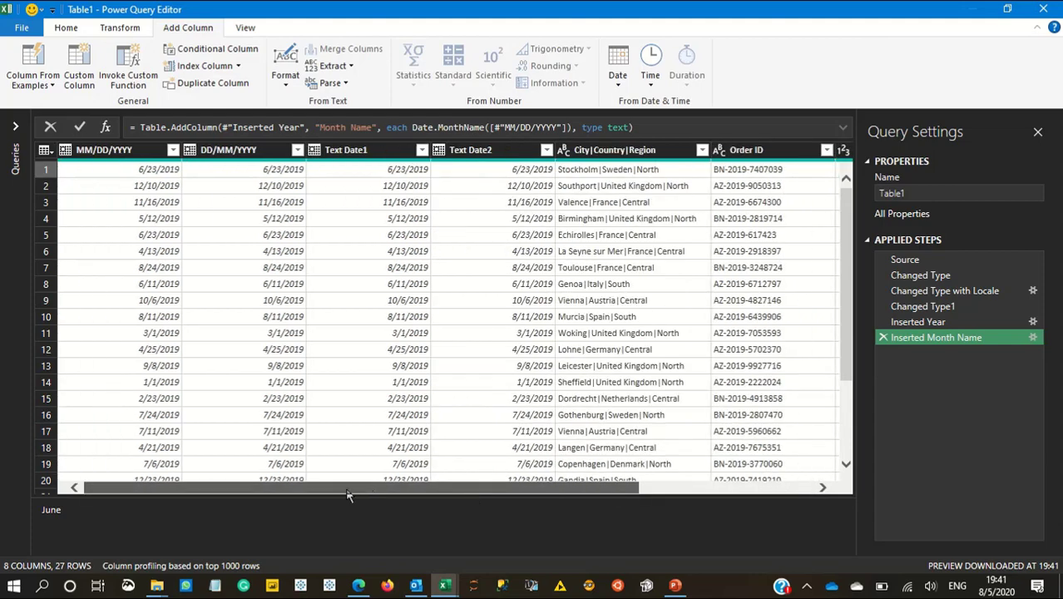
left_click(145, 150)
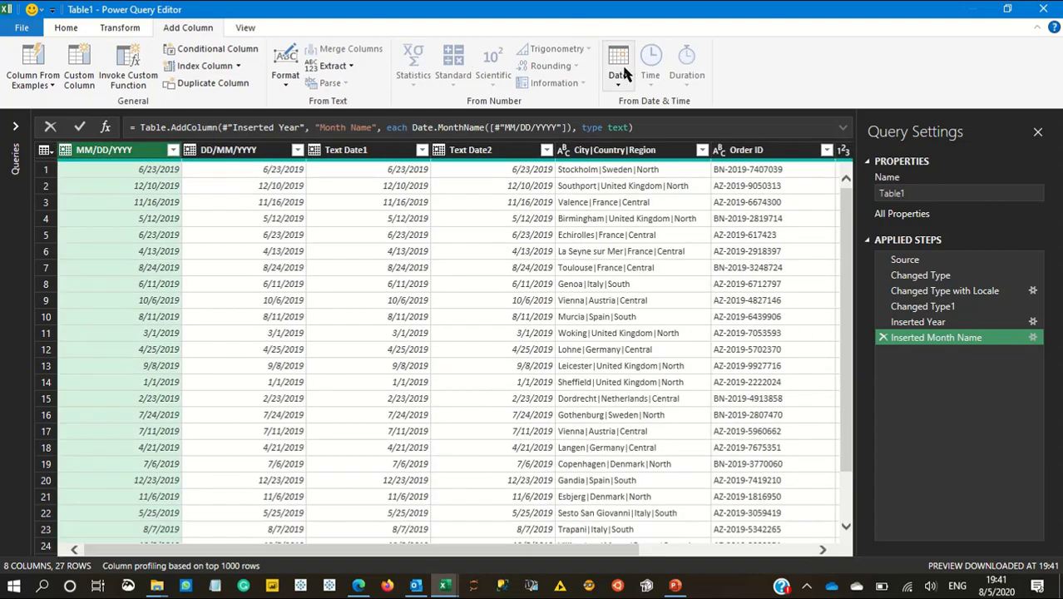
left_click(620, 72)
mouse_move(571, 178)
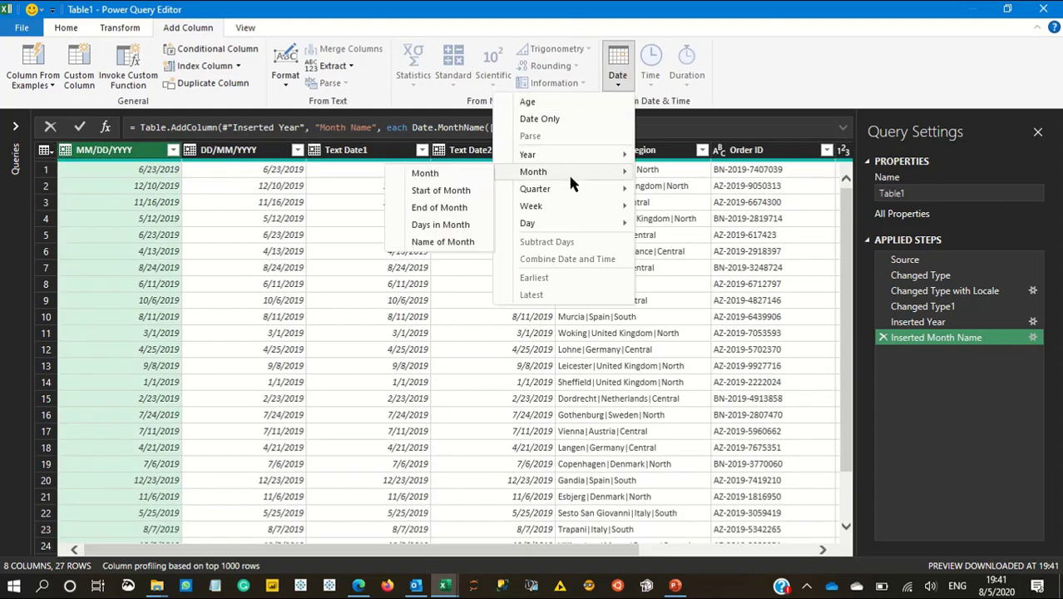
left_click(450, 227)
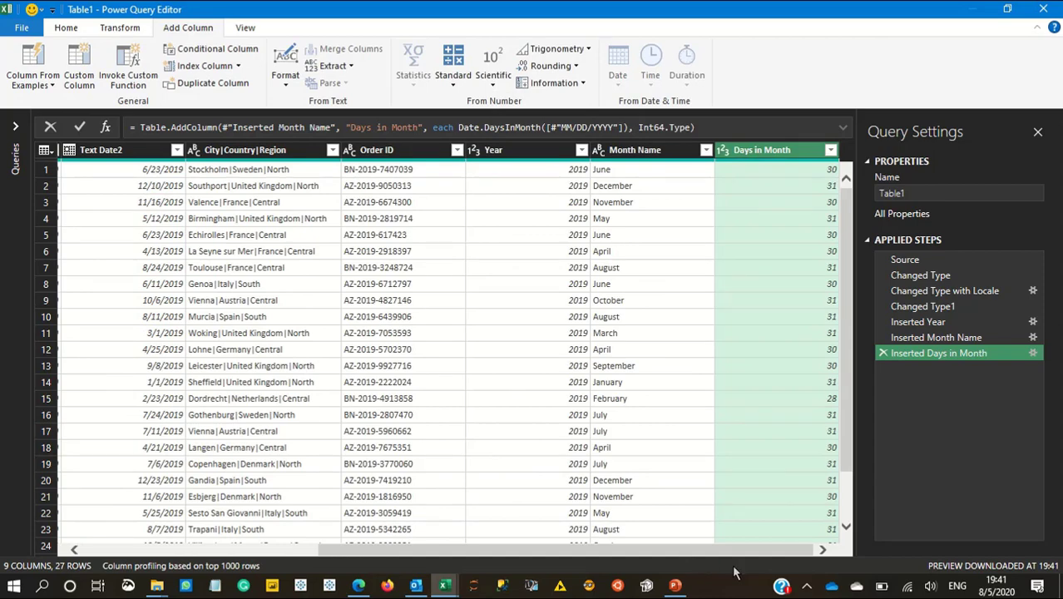
- Add a Quarter of Year column calculated from the MM/DD/YYYY column
left_click_drag(731, 550, 576, 550)
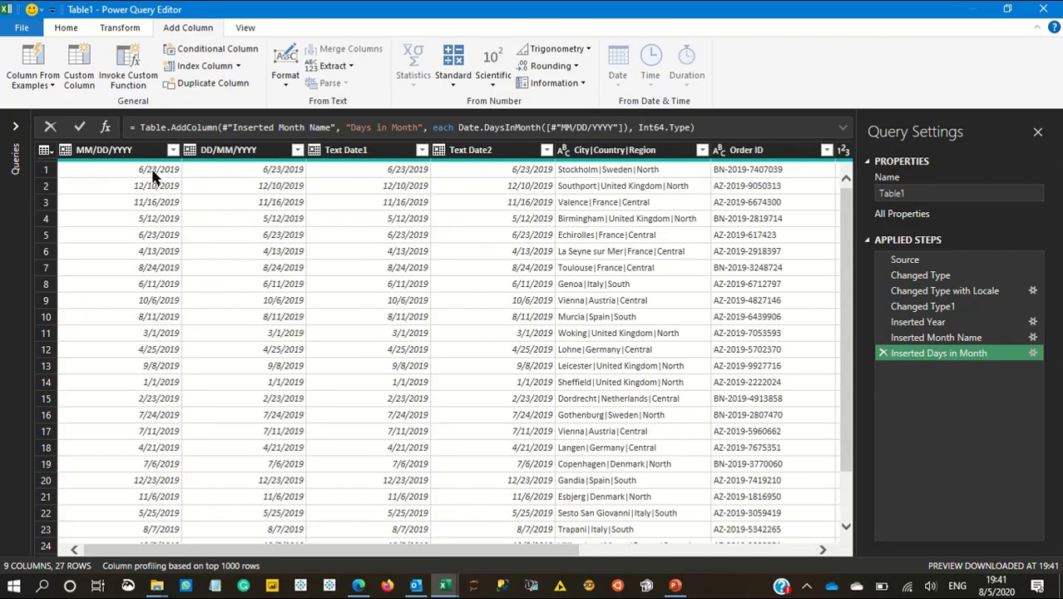
left_click(152, 175)
left_click(617, 75)
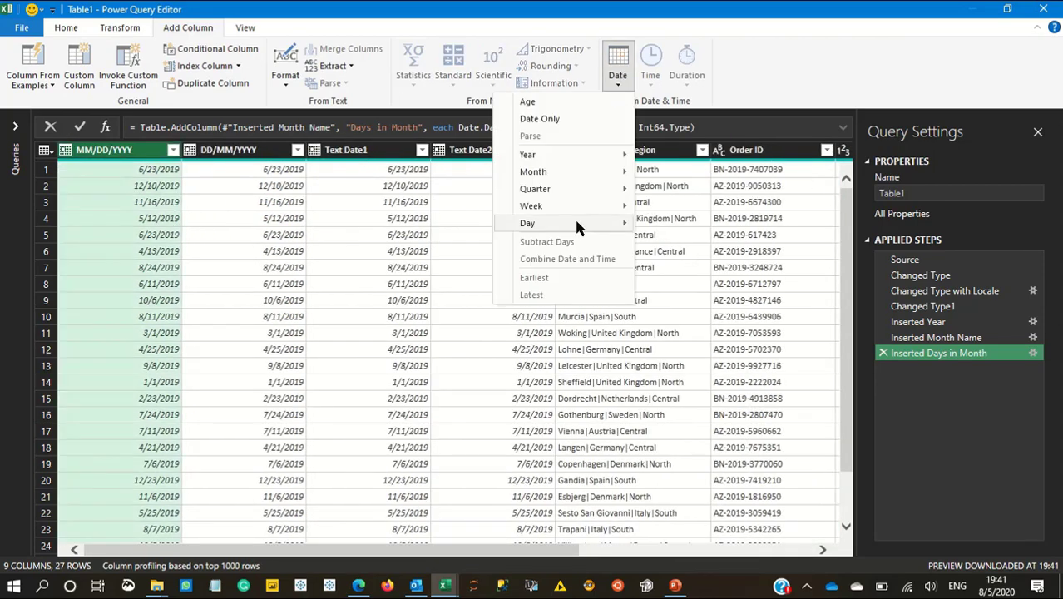
mouse_move(566, 204)
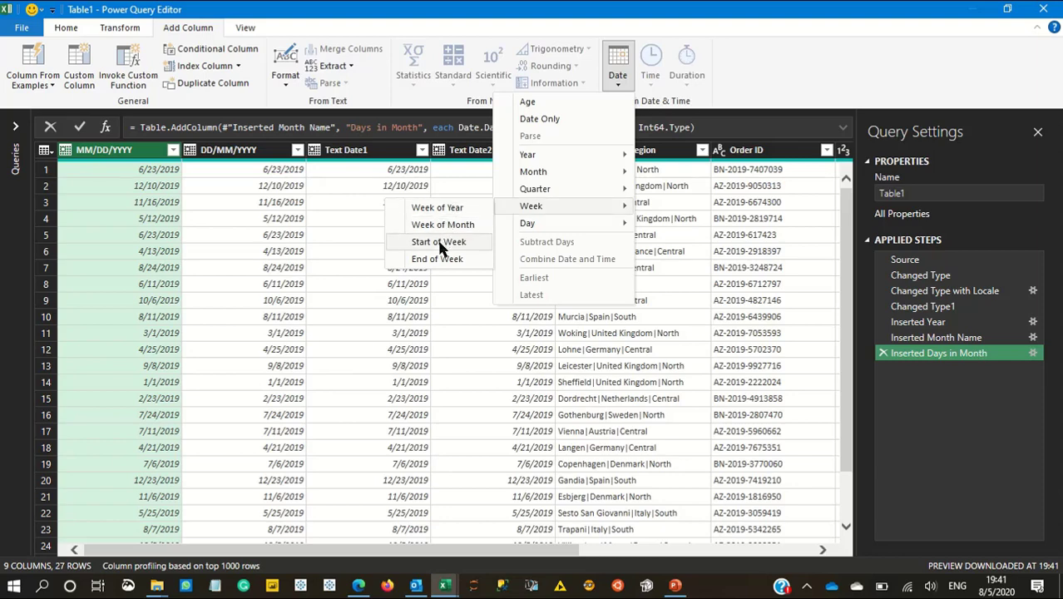
mouse_move(524, 187)
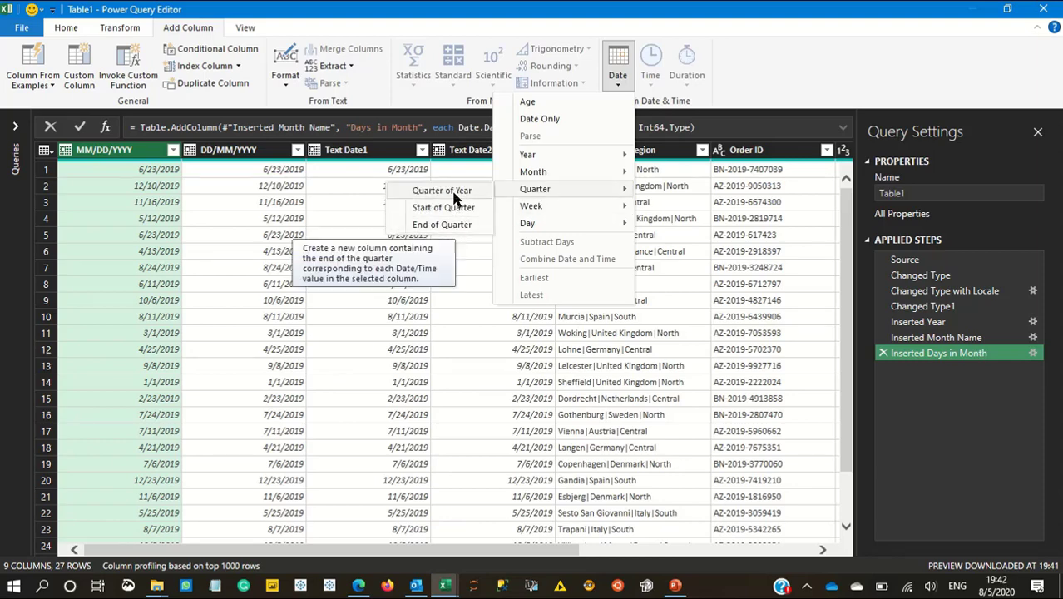
left_click(412, 193)
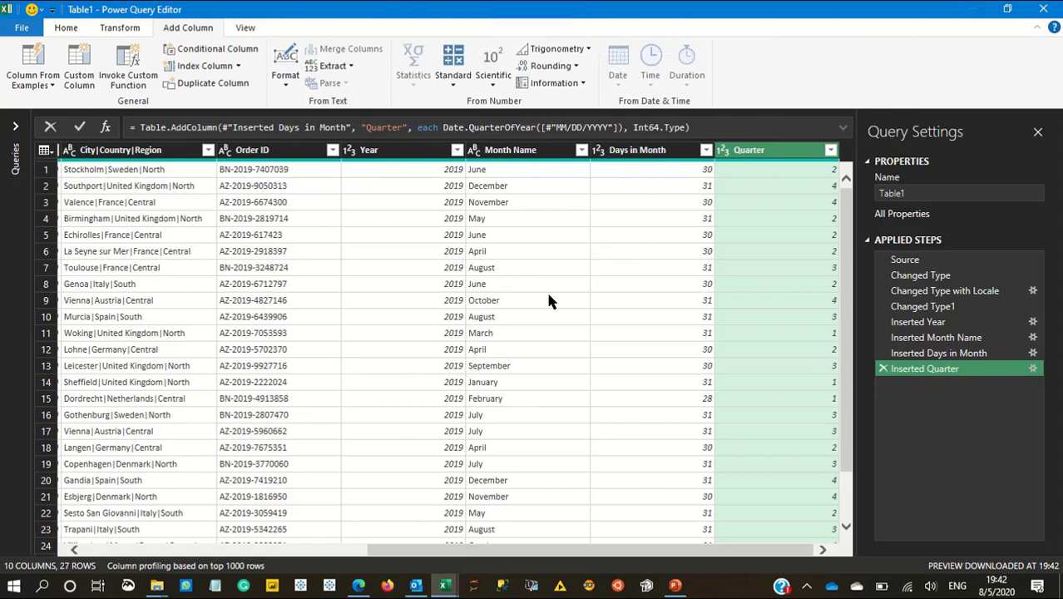
left_click_drag(431, 551, 137, 556)
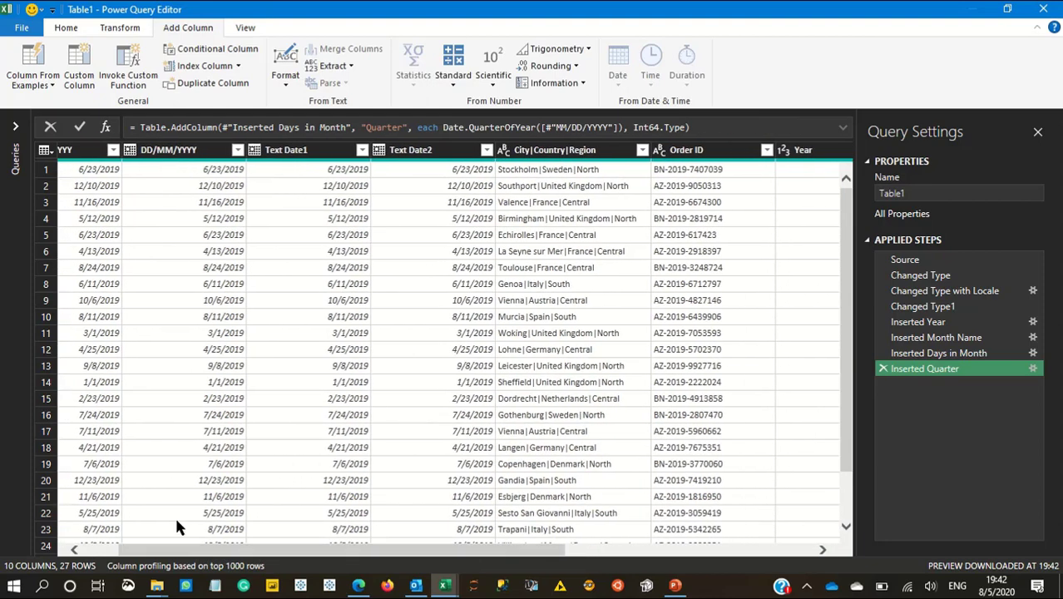
left_click(126, 30)
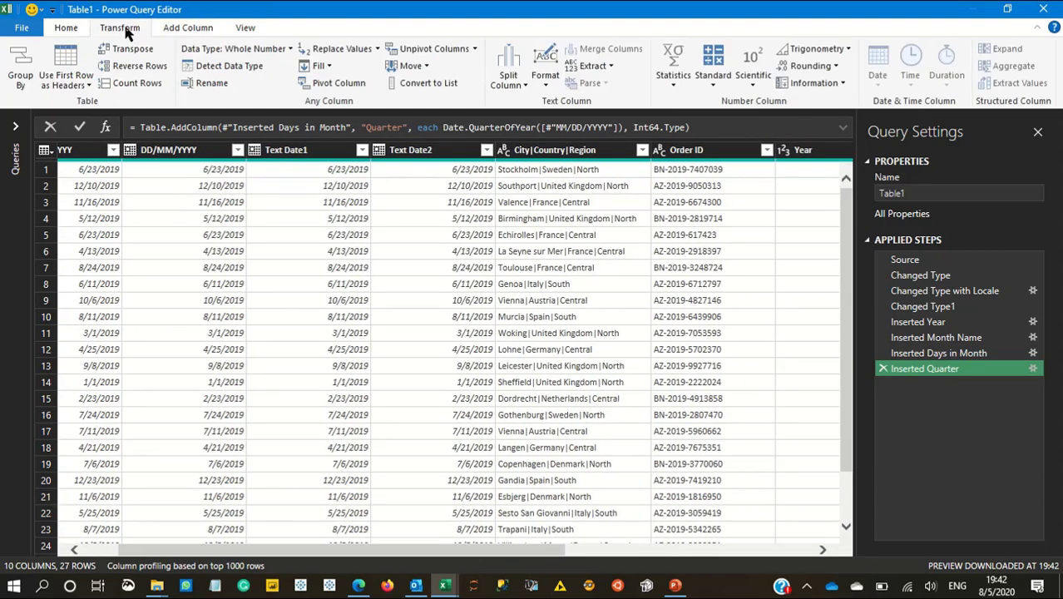
left_click(186, 31)
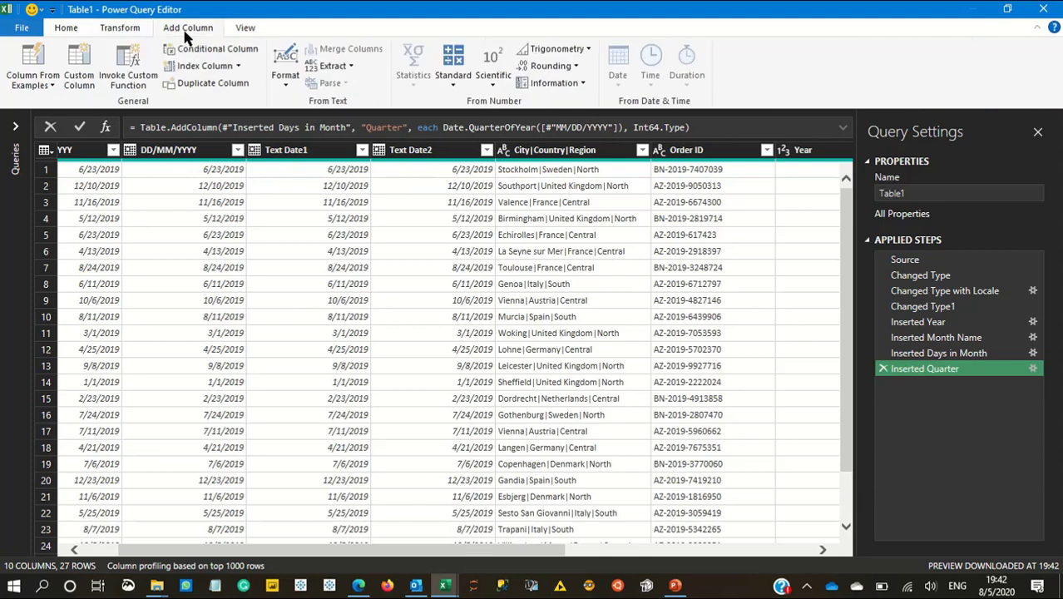
left_click(125, 29)
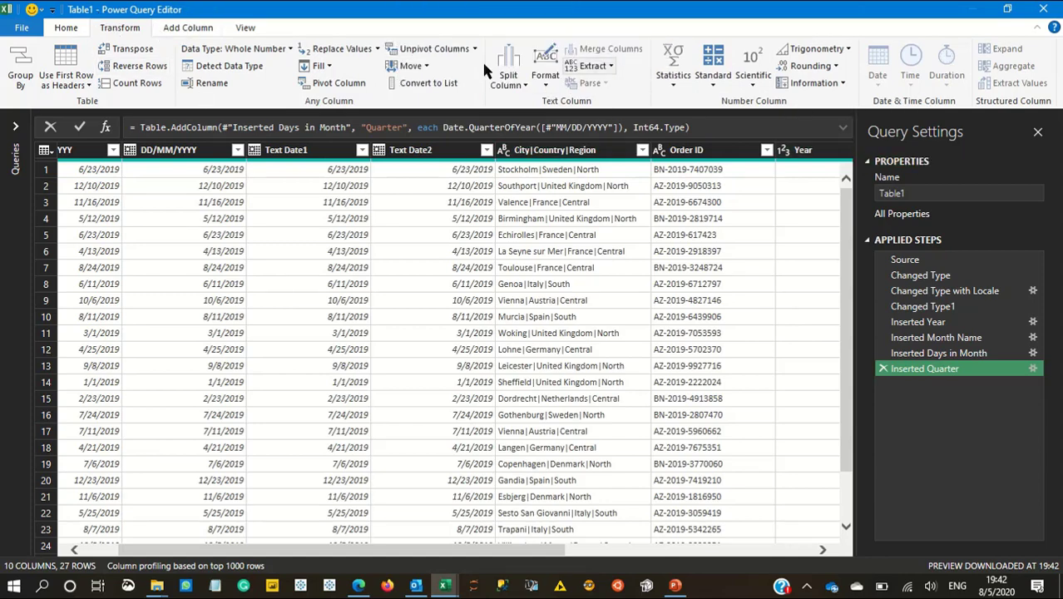
left_click(188, 27)
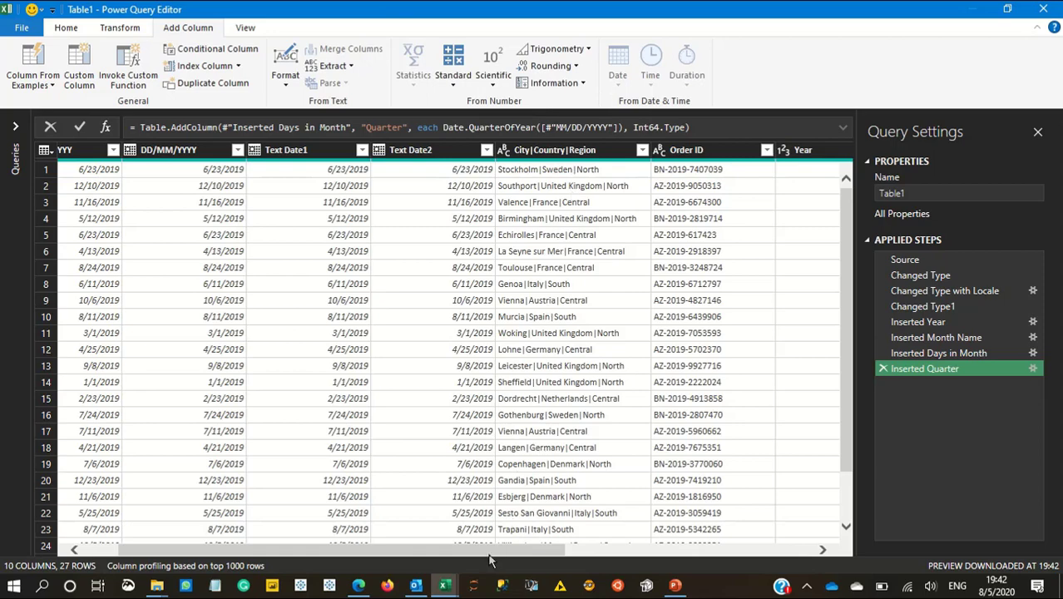
- Try replacing the MM/DD/YYYY dates in place with their year, and delete that extraction from the applied steps
scroll(116, 552, "left", 1)
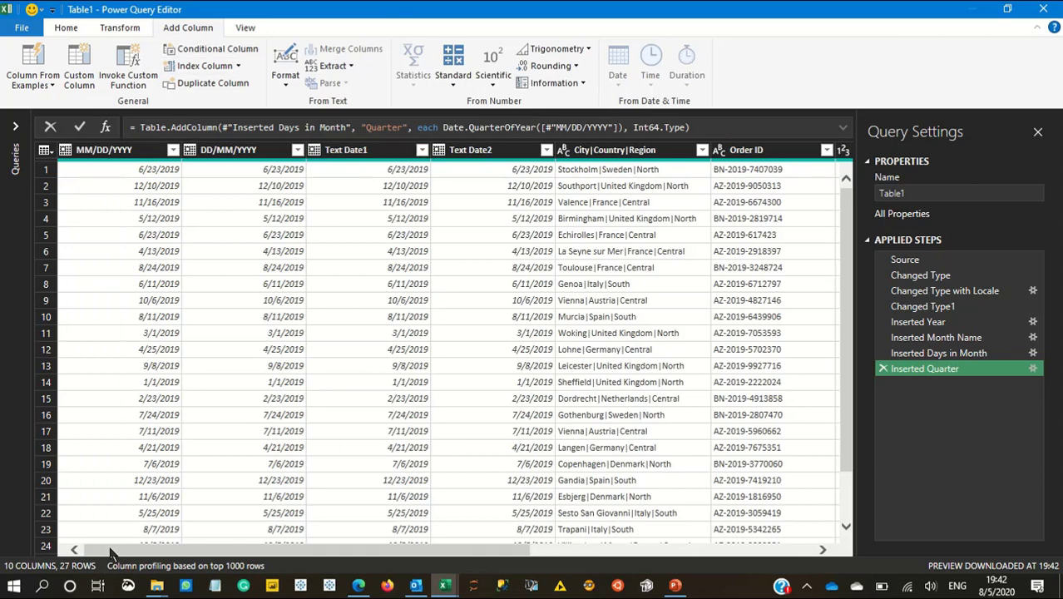
left_click(149, 149)
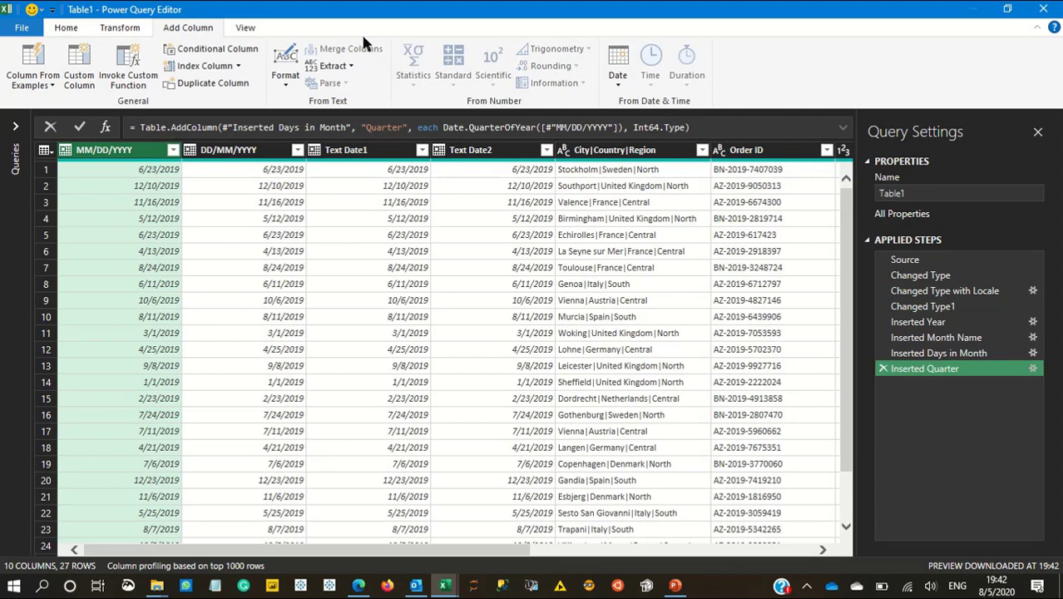
left_click(121, 28)
left_click(847, 71)
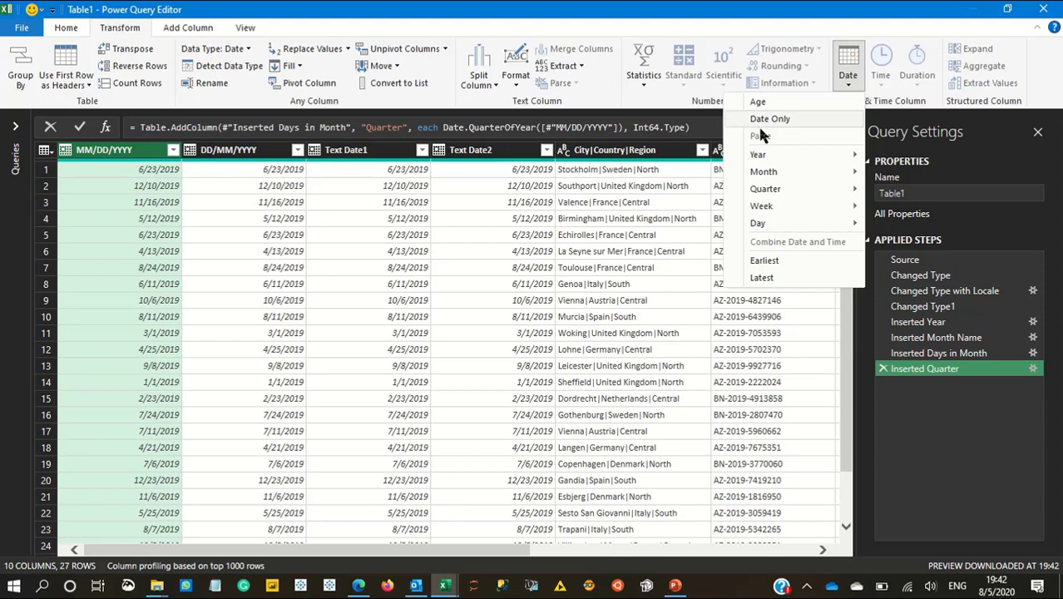
mouse_move(786, 154)
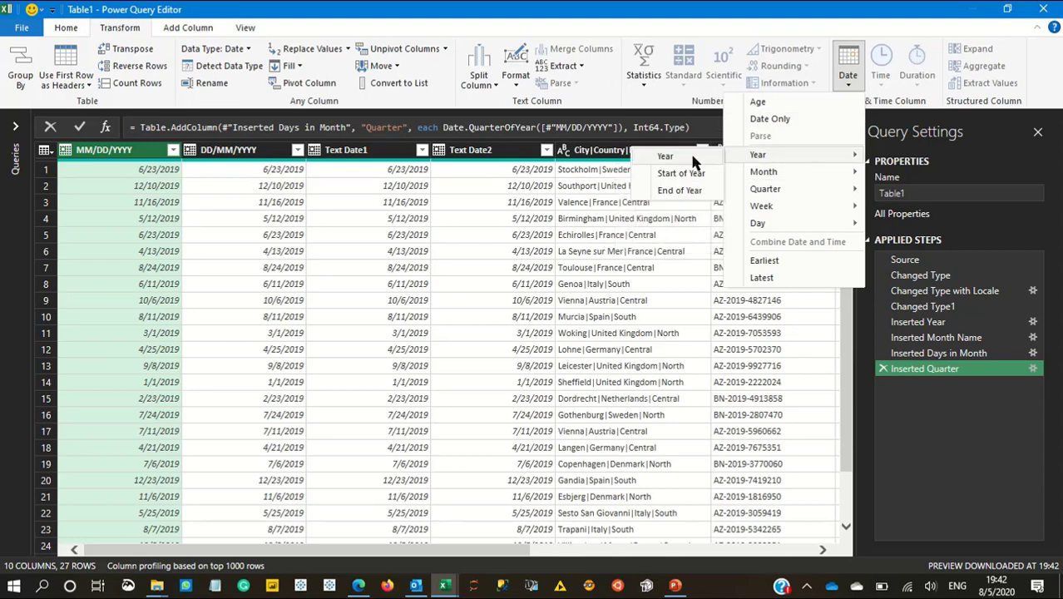
left_click(689, 150)
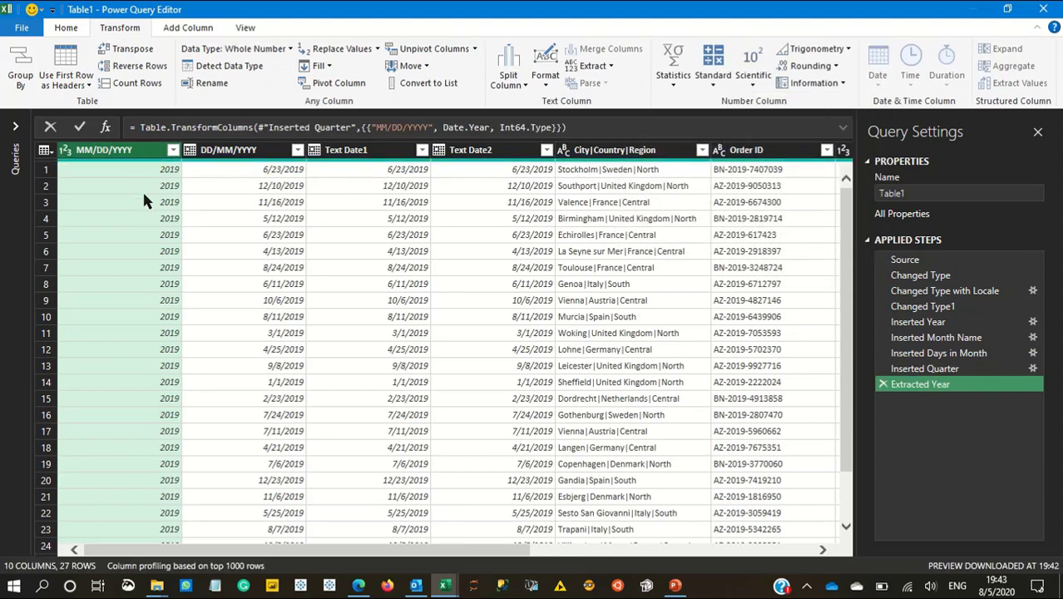
left_click(882, 385)
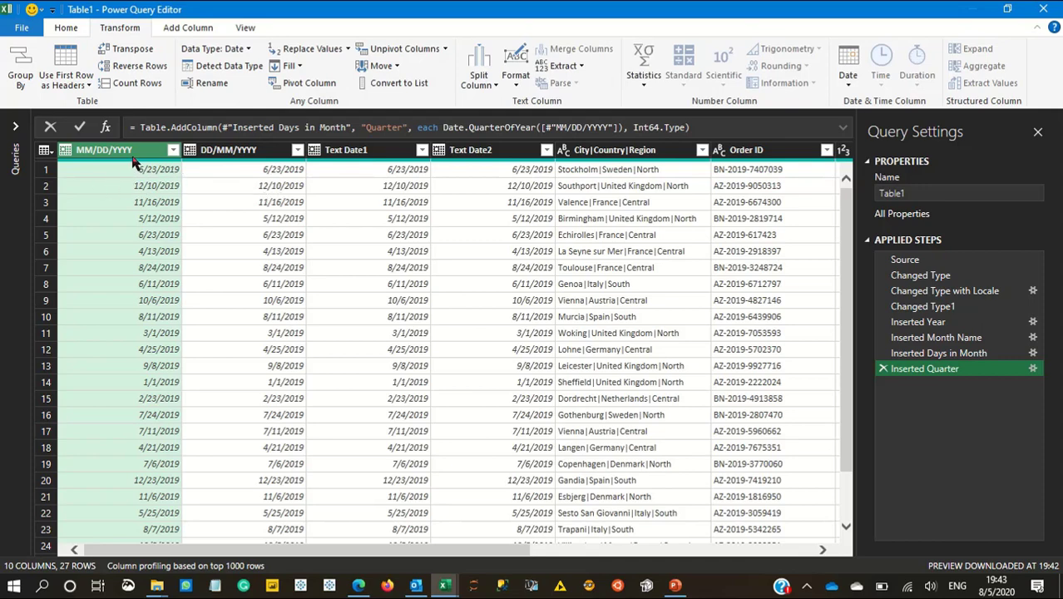
- Add an Age column that measures the time elapsed since each MM/DD/YYYY date
left_click(191, 30)
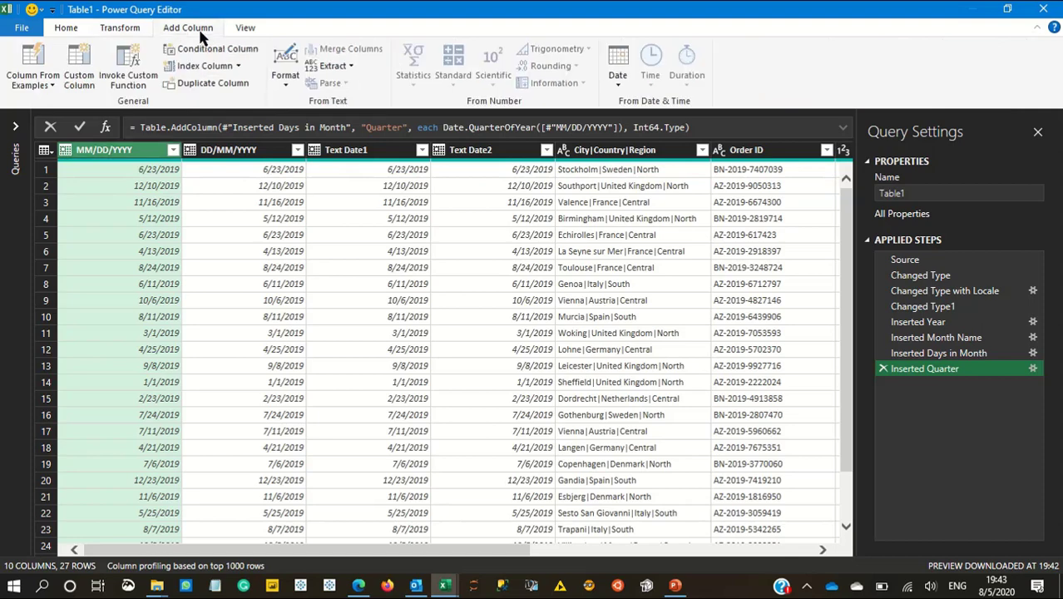
left_click(617, 77)
left_click(595, 101)
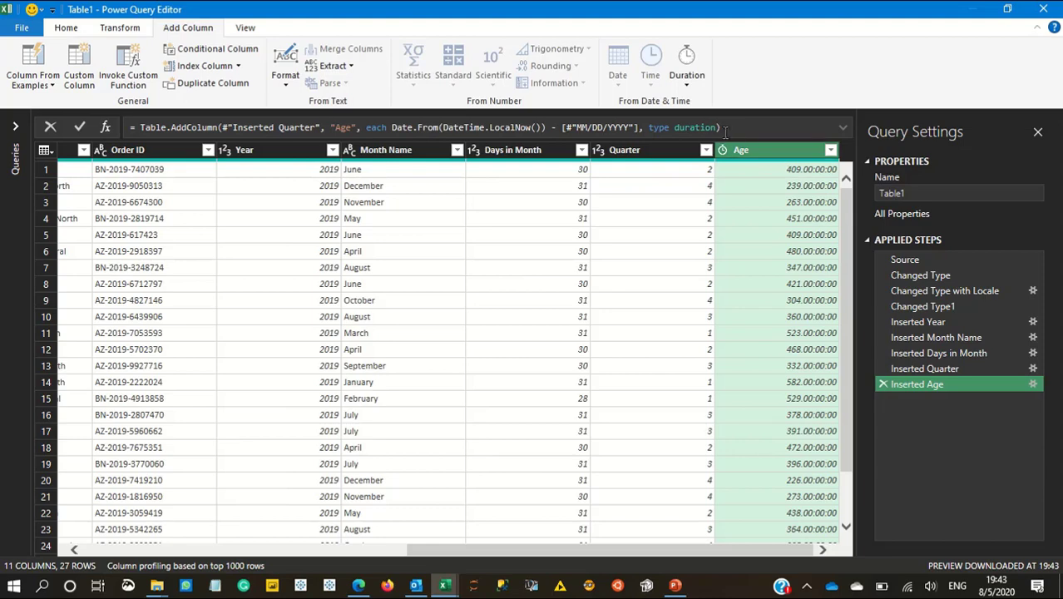
- Convert the Age column's durations in place to Total Years
left_click(119, 27)
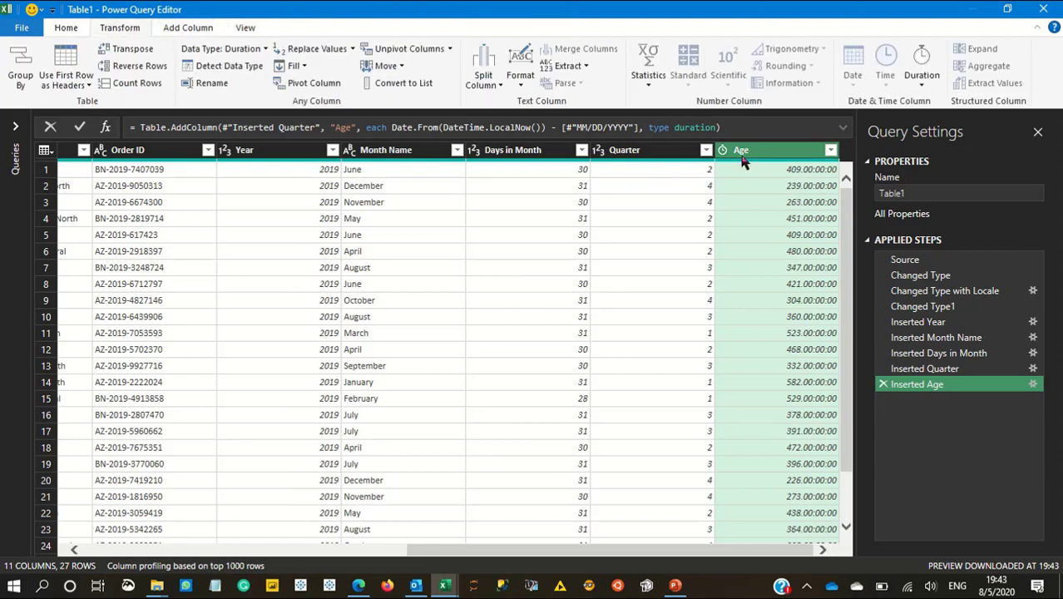
left_click(927, 73)
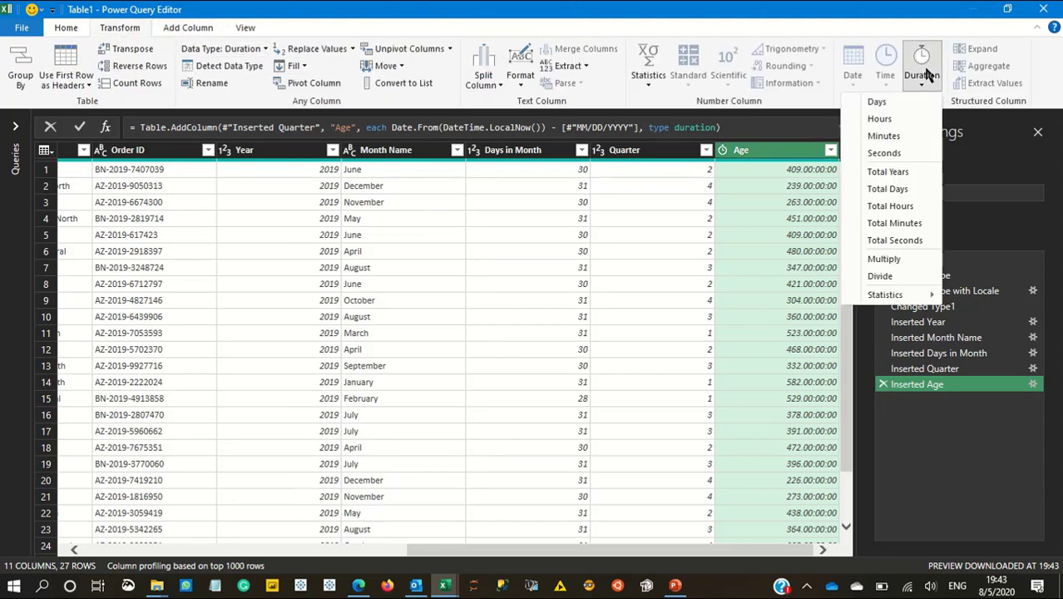
left_click(903, 173)
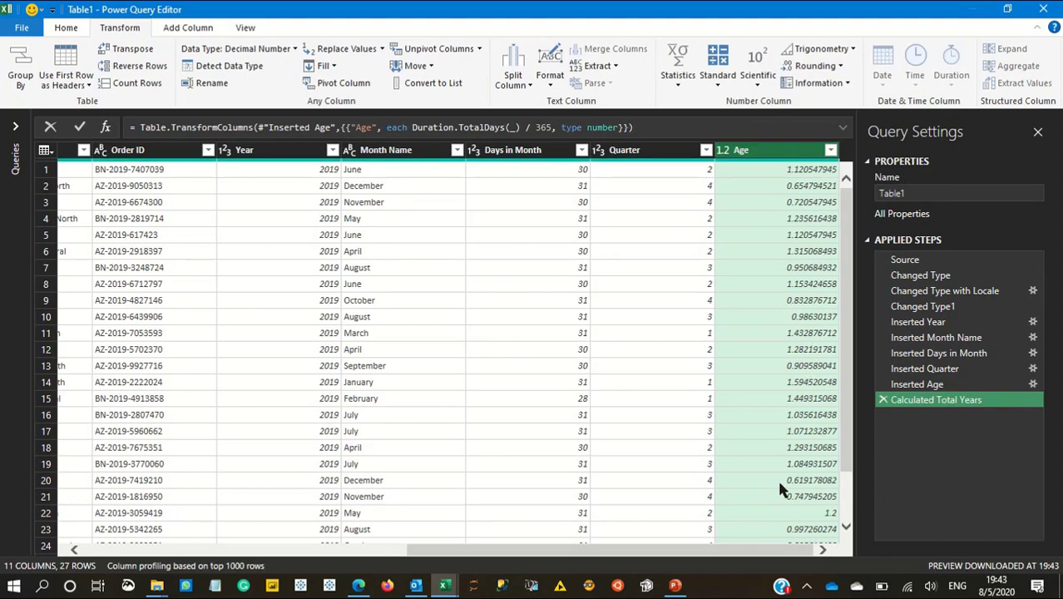
- Compare the Age column at the Inserted Age step with the same column at the Calculated Total Years step
left_click_drag(784, 553, 784, 587)
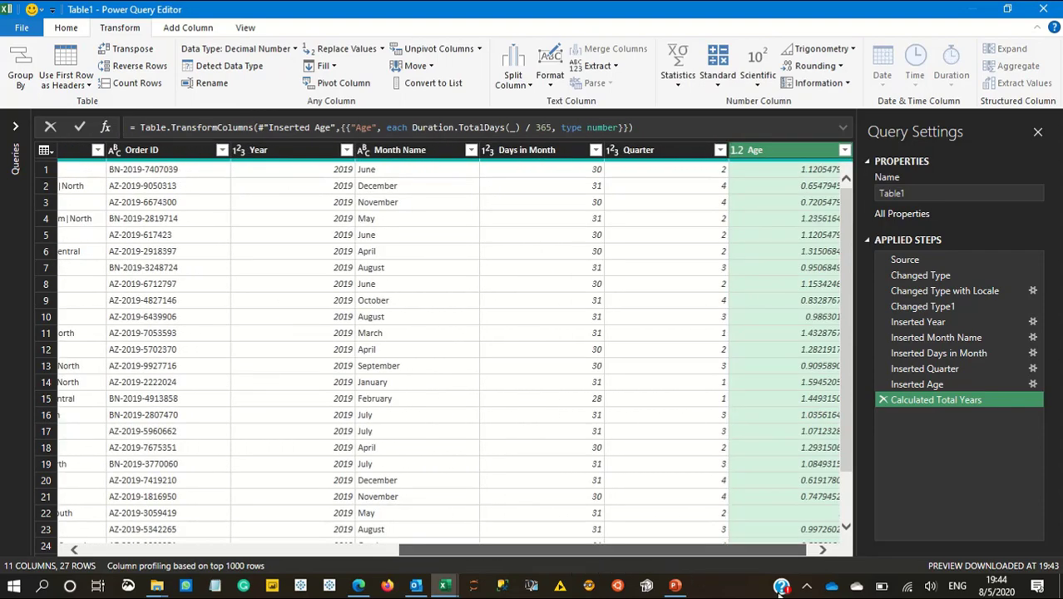
left_click(919, 384)
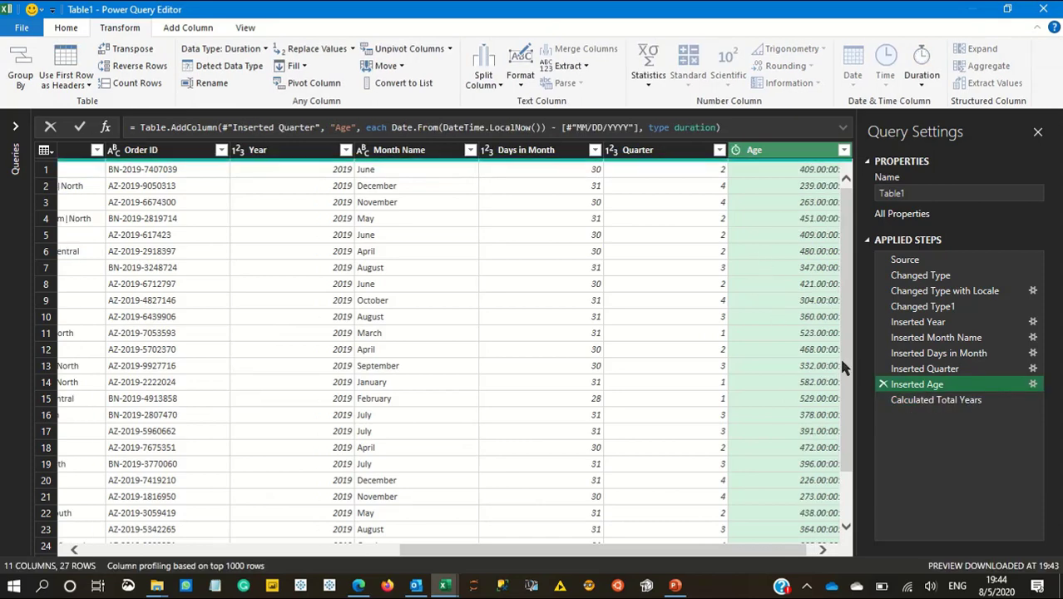
left_click_drag(542, 552, 707, 532)
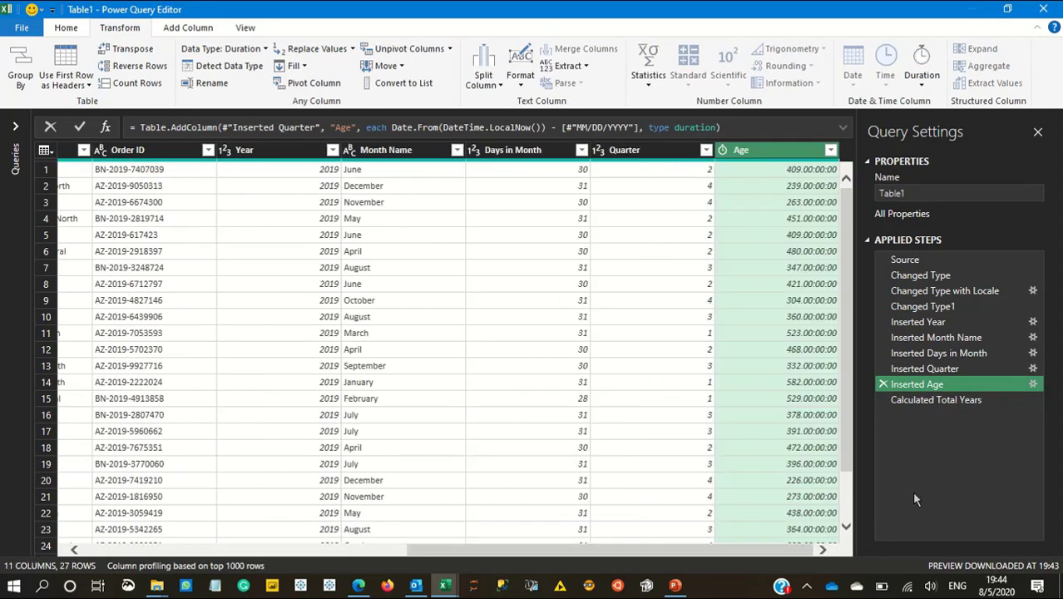
left_click(956, 406)
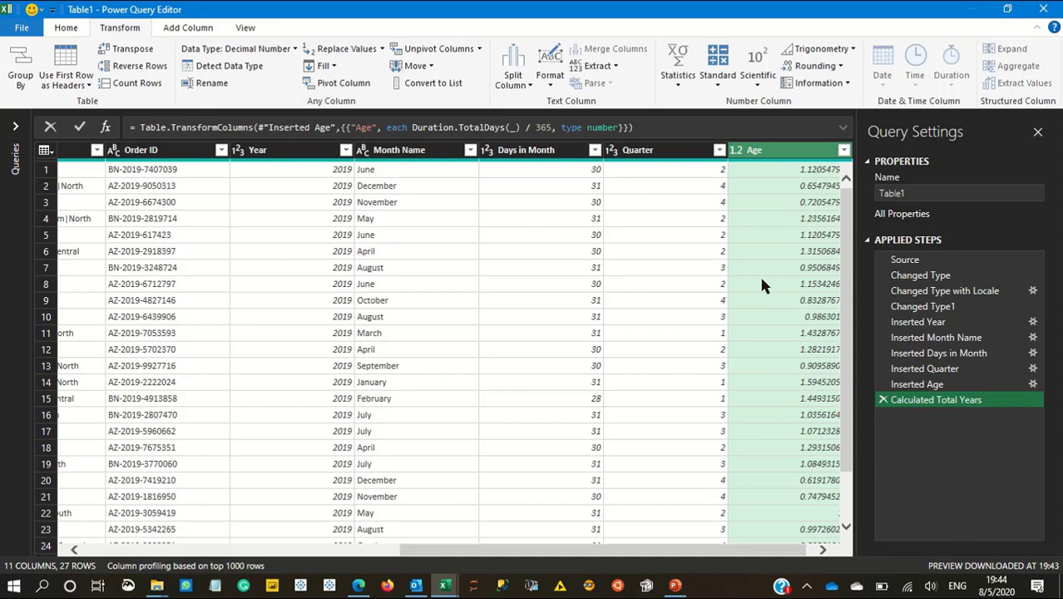
- Add a Subtract Days column that calculates the number of days from Text Date1 to Text Date2
left_click_drag(605, 553, 280, 542)
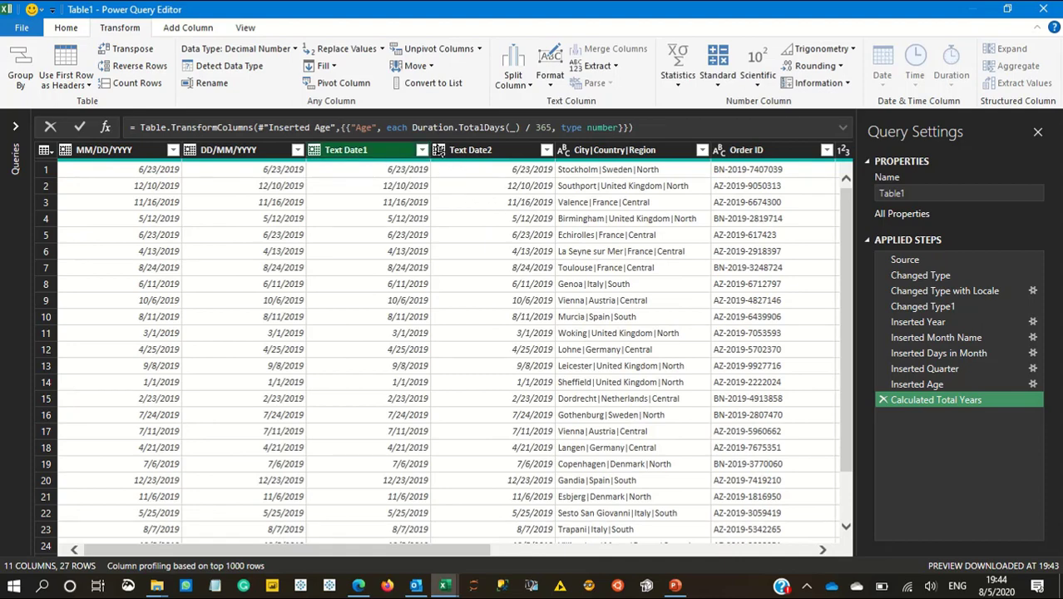
left_click(481, 152)
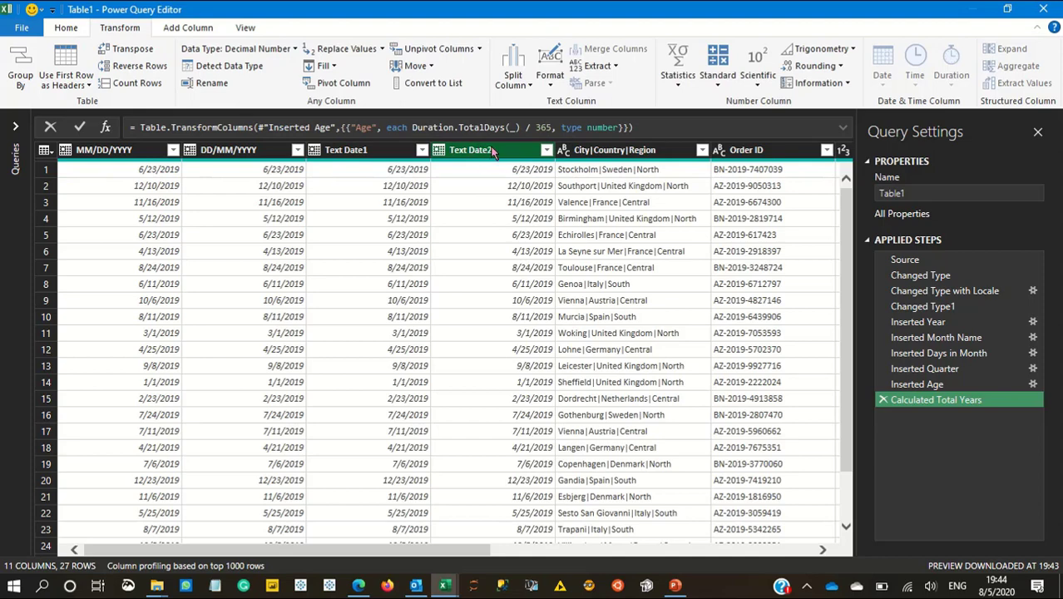
left_click(470, 157)
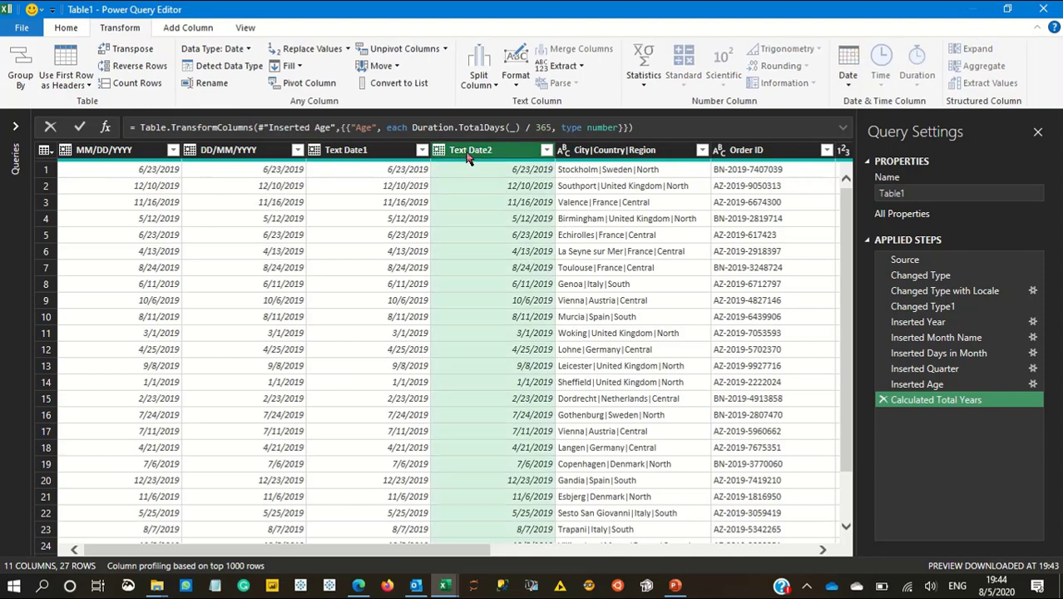
left_click(400, 155)
left_click(492, 156)
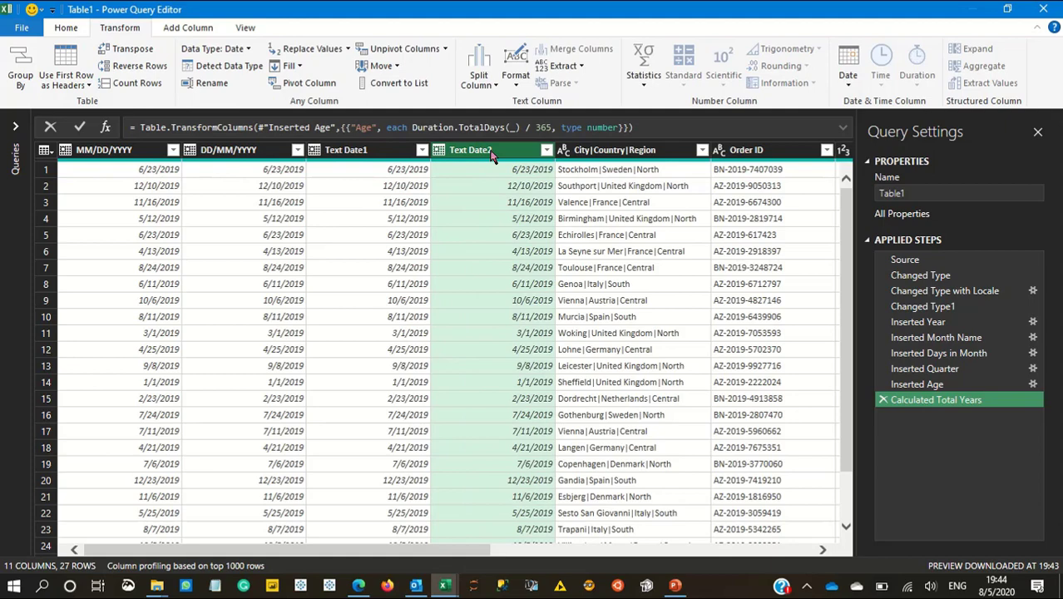
left_click(368, 151, "ctrl")
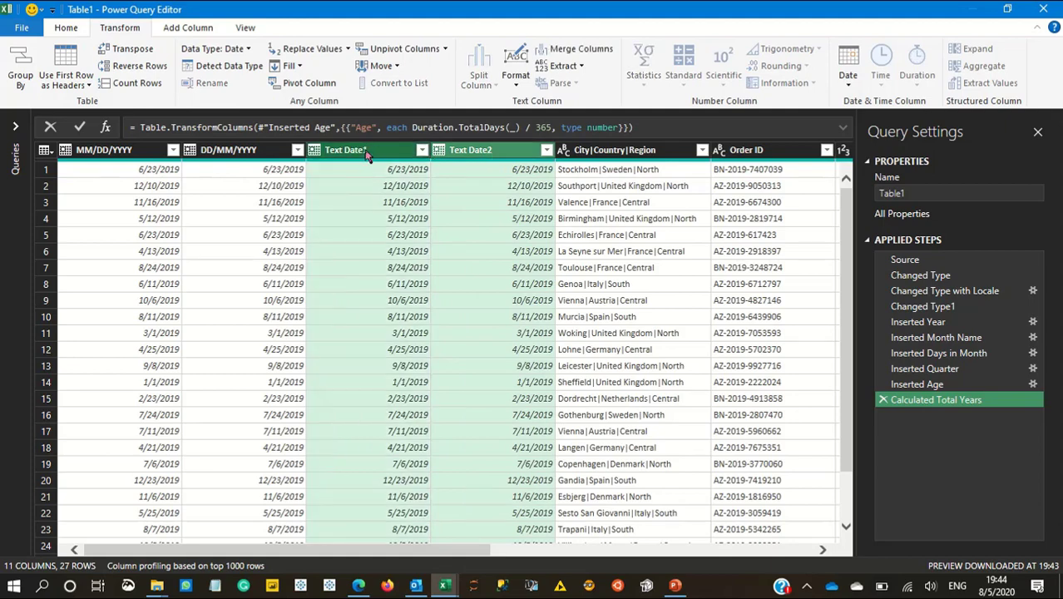
left_click(196, 29)
left_click(617, 80)
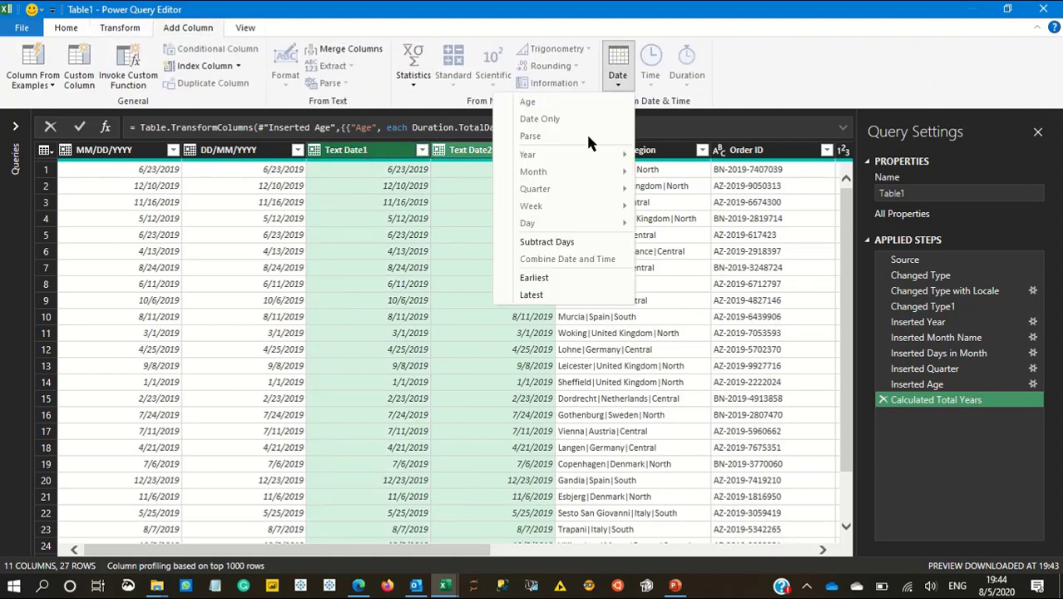
left_click(567, 246)
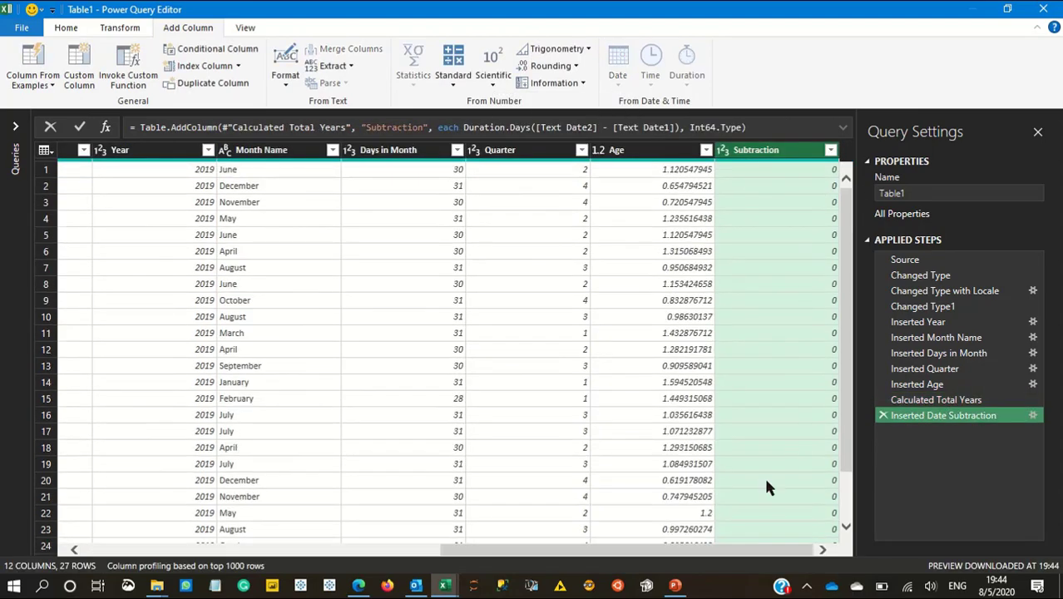
- Compare the Subtraction column with the Text Date1 and Text Date2 dates, and review the other derived columns
left_click_drag(711, 549, 430, 549)
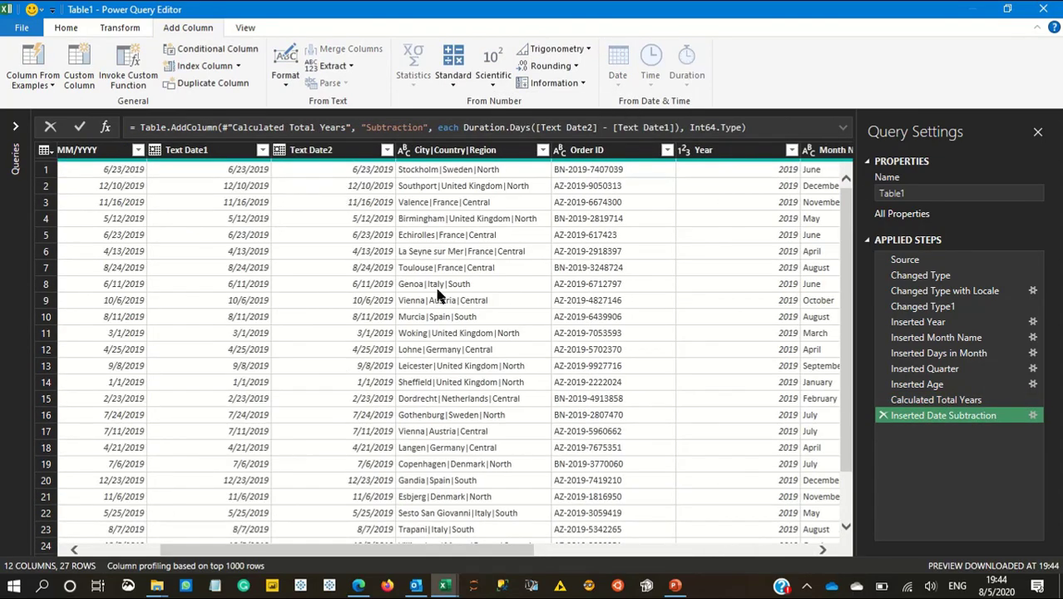
left_click_drag(515, 548, 781, 540)
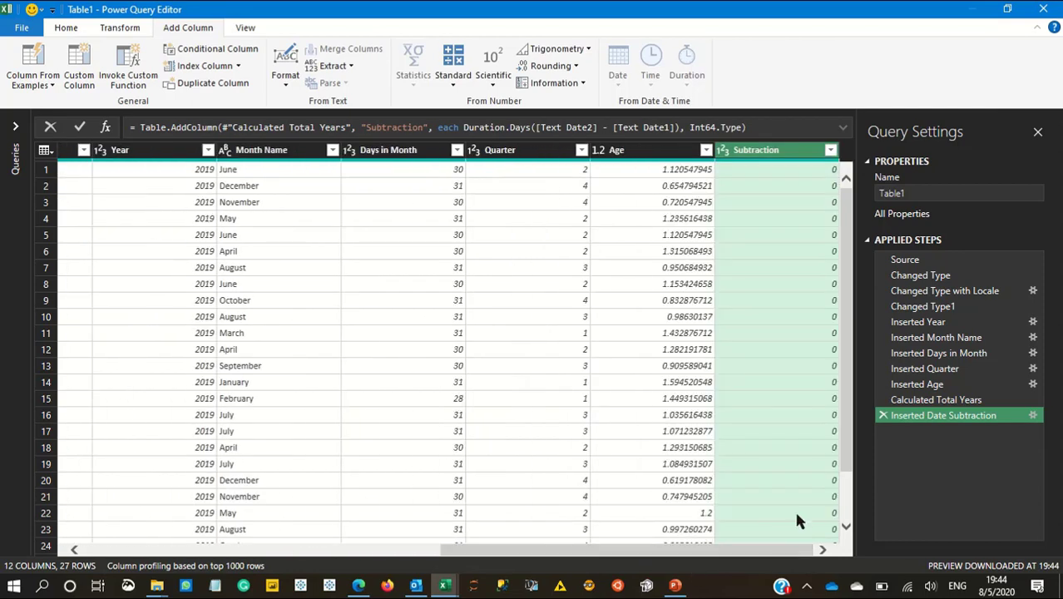
left_click_drag(537, 542, 366, 542)
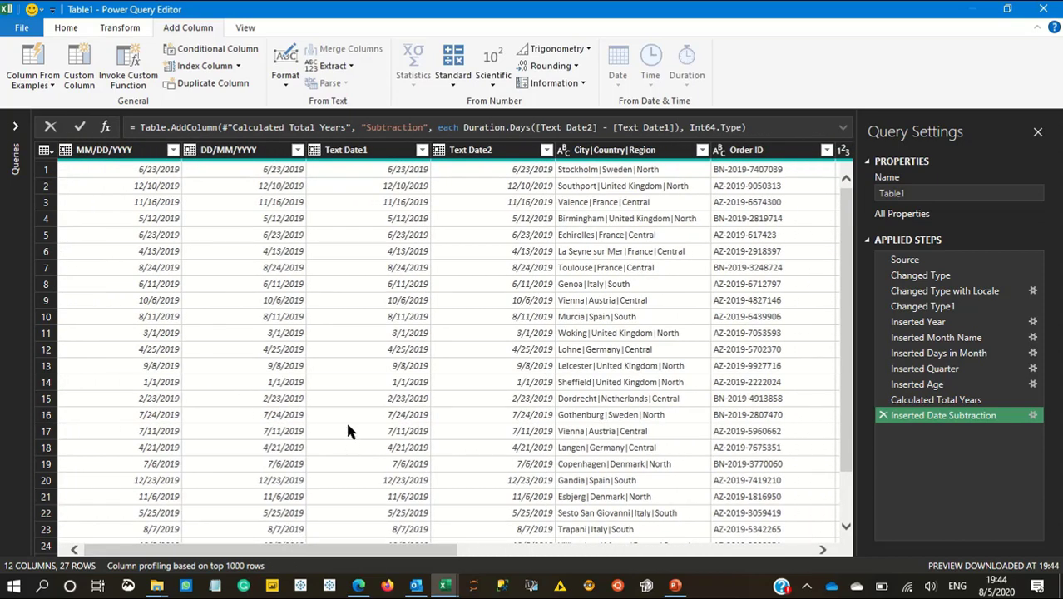
left_click(117, 30)
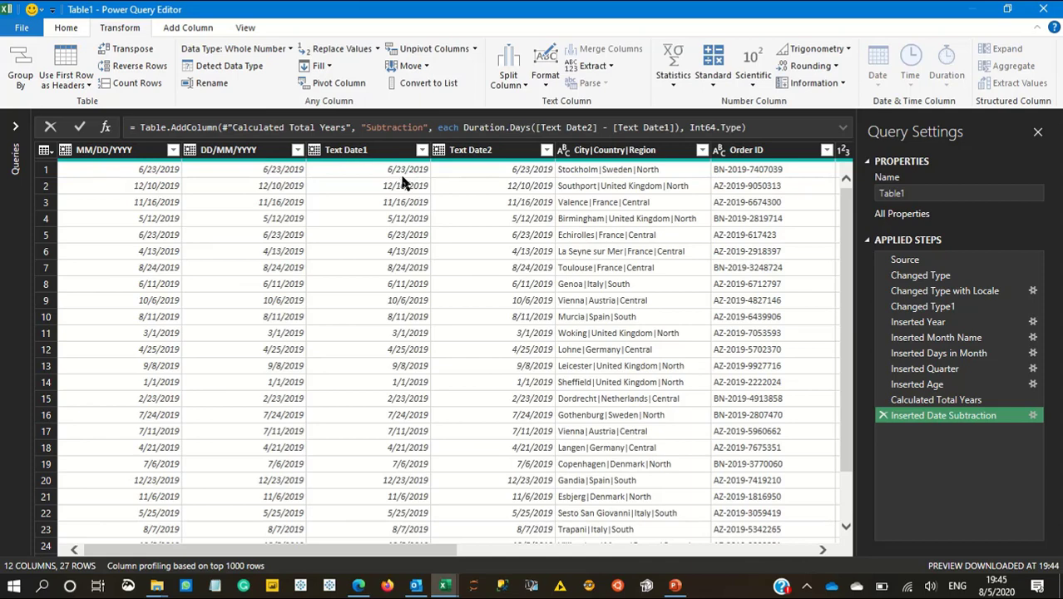
left_click(189, 29)
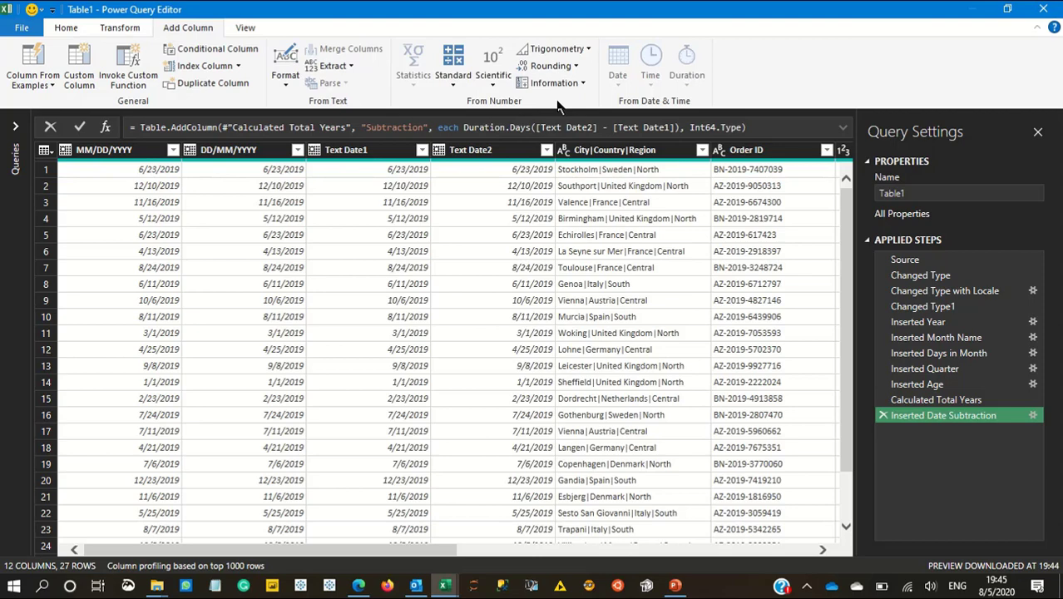
left_click(283, 154)
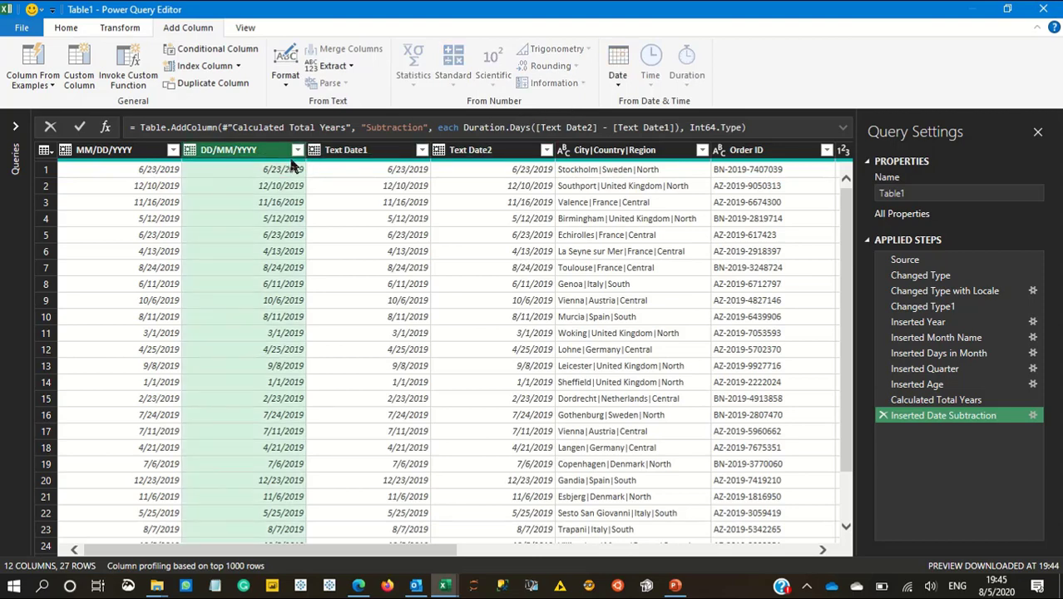
left_click_drag(420, 550, 150, 529)
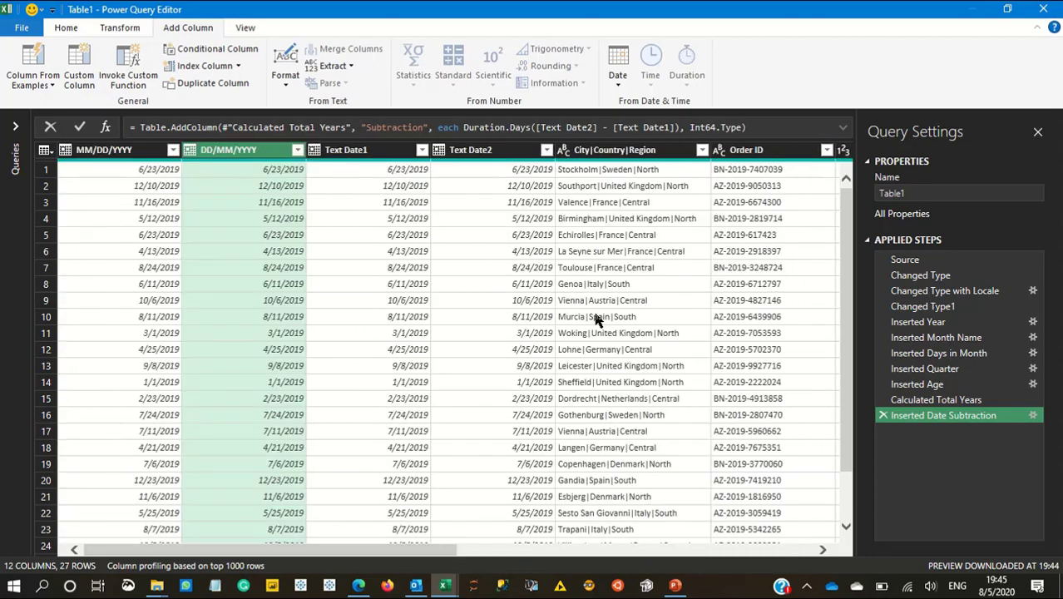
left_click(511, 550)
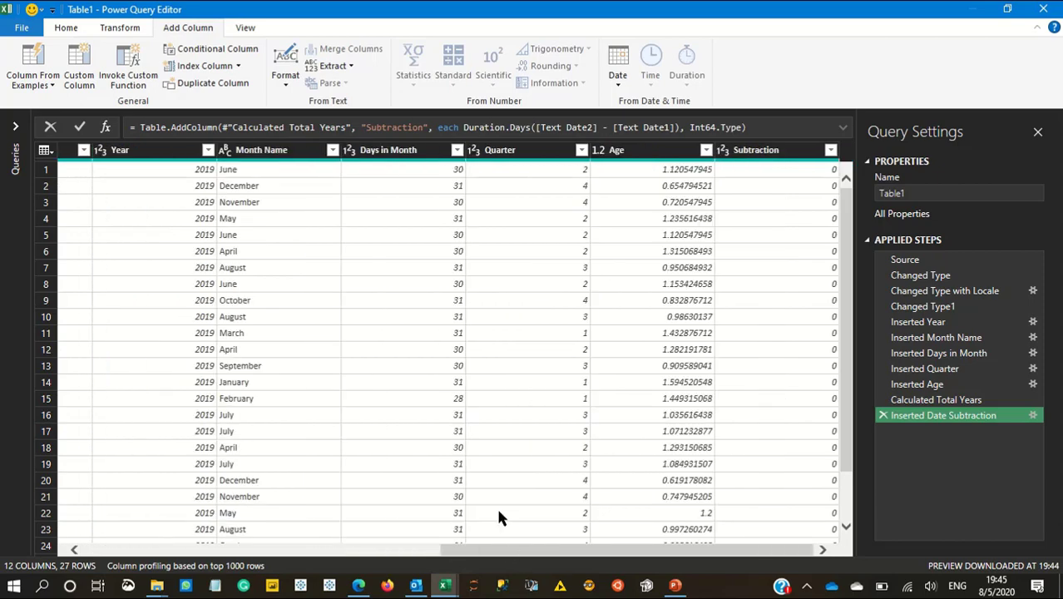